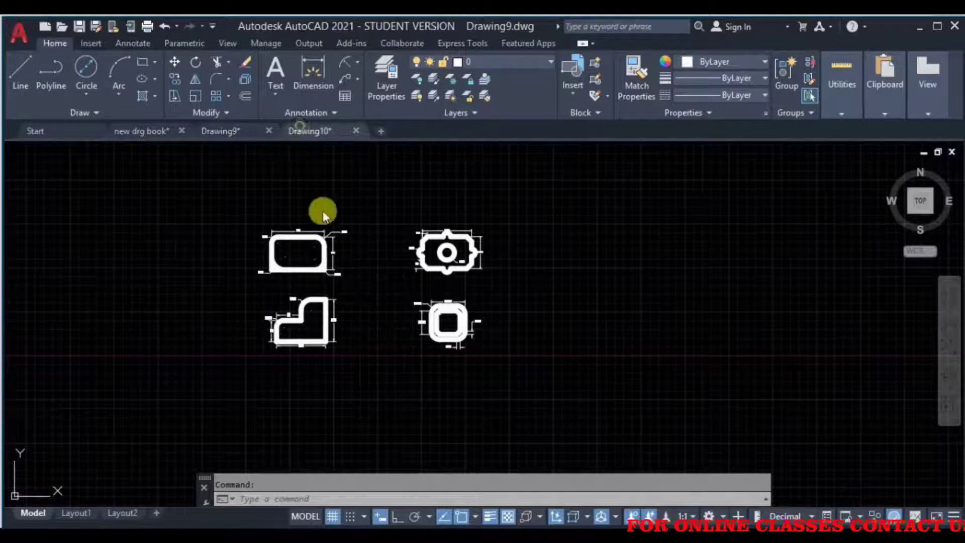
# Create a new blank drawing and look over the Fillet, Chamfer and Blend Curves tool options.
pyautogui.scroll(-2, 392, 345)
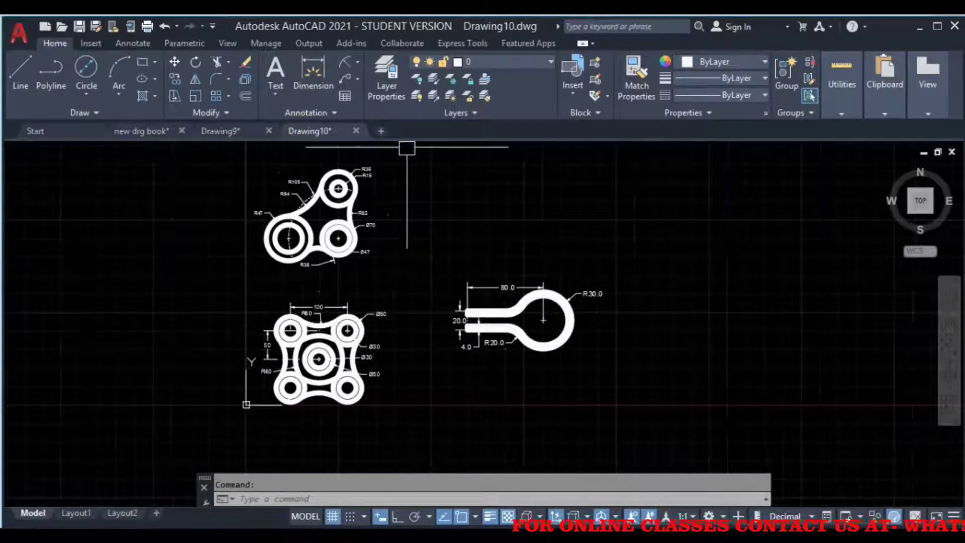
pyautogui.click(381, 131)
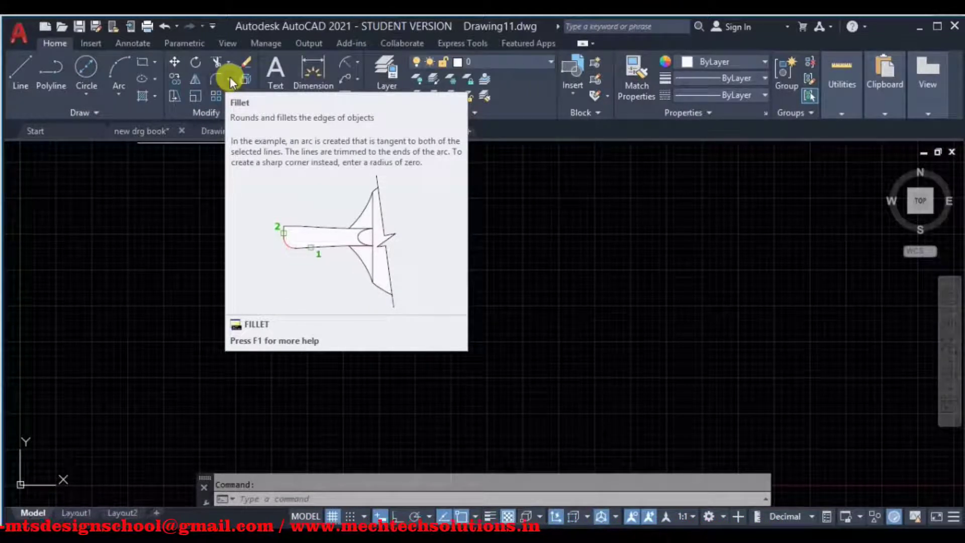
pyautogui.click(229, 79)
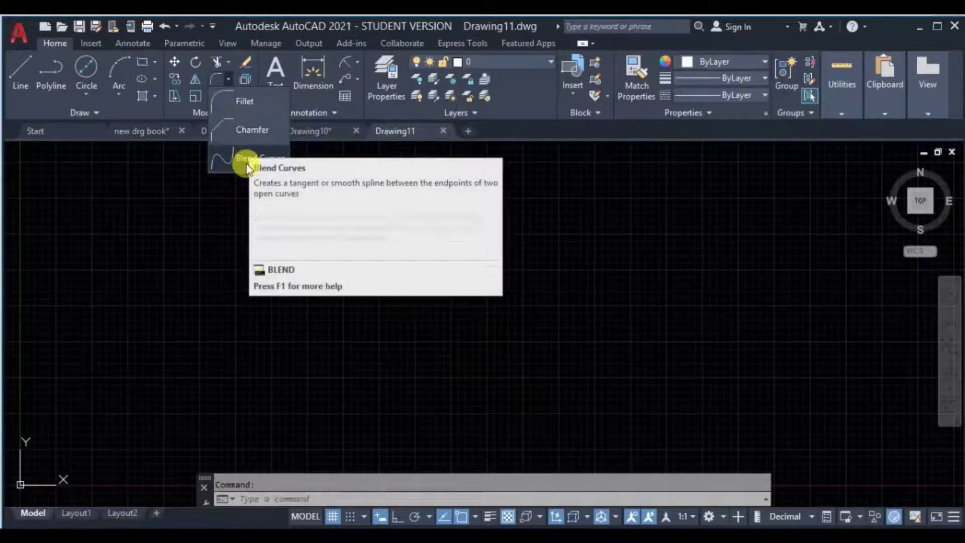
pyautogui.press('Escape')
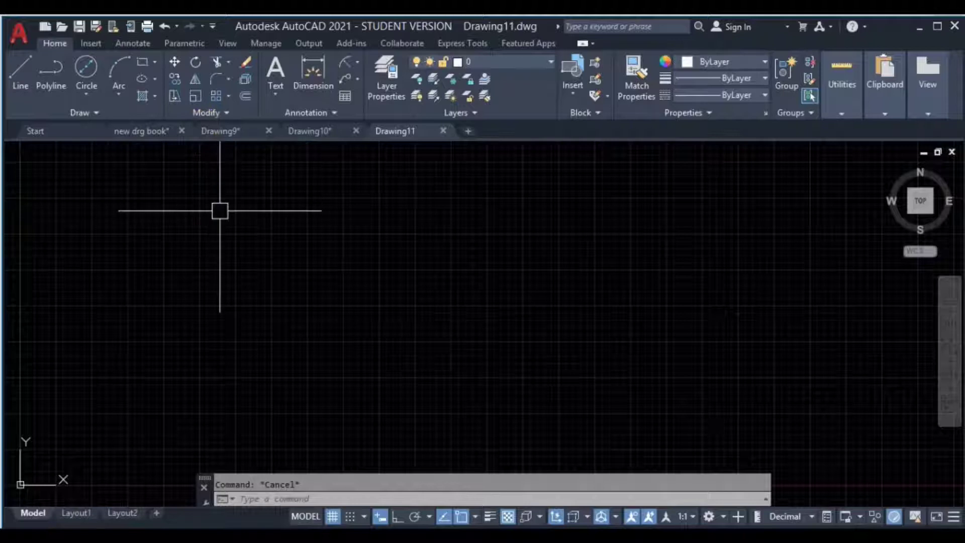
# With Ortho on, draw a corner from a horizontal line 10 units long and a vertical line 10 units down from its right end.
pyautogui.write('l')
pyautogui.press('Return')
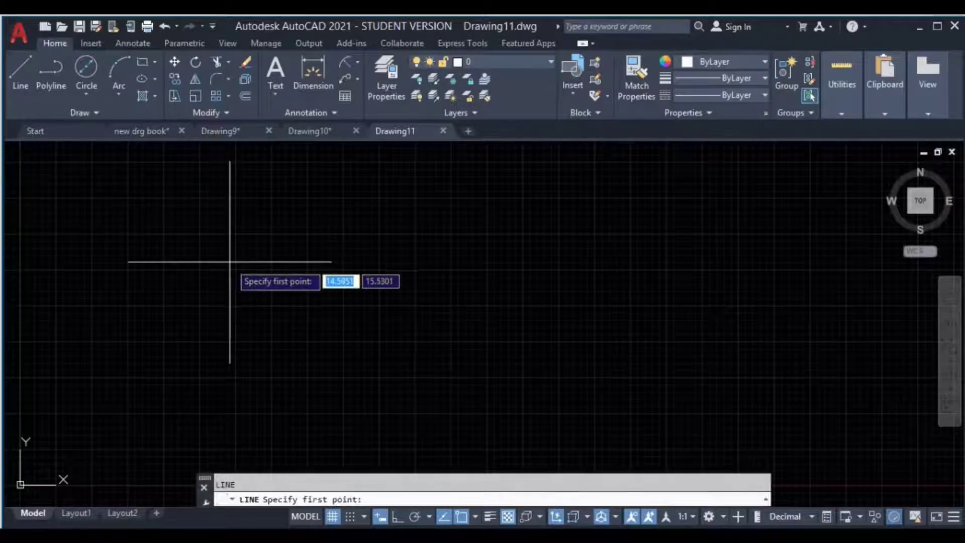
pyautogui.click(397, 516)
pyautogui.click(250, 246)
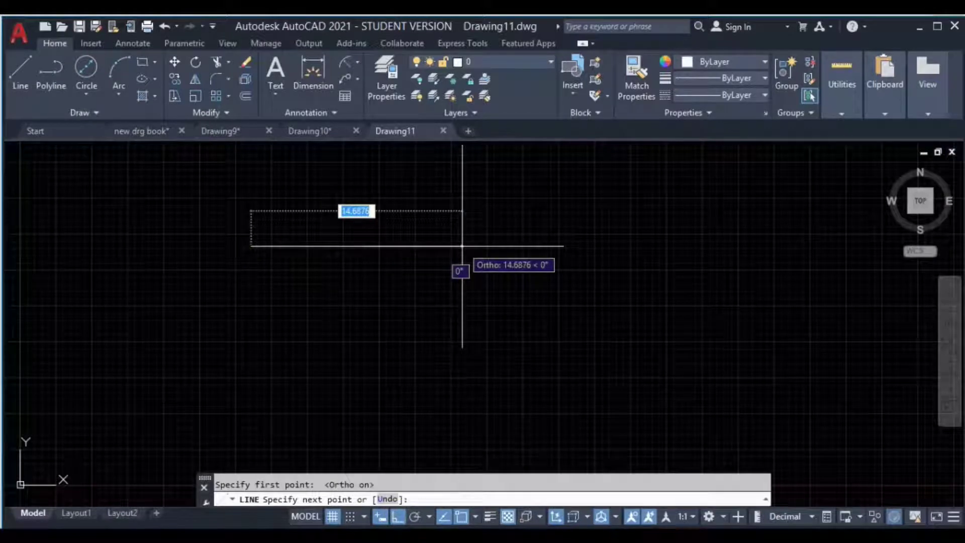
pyautogui.write('10')
pyautogui.press('Return')
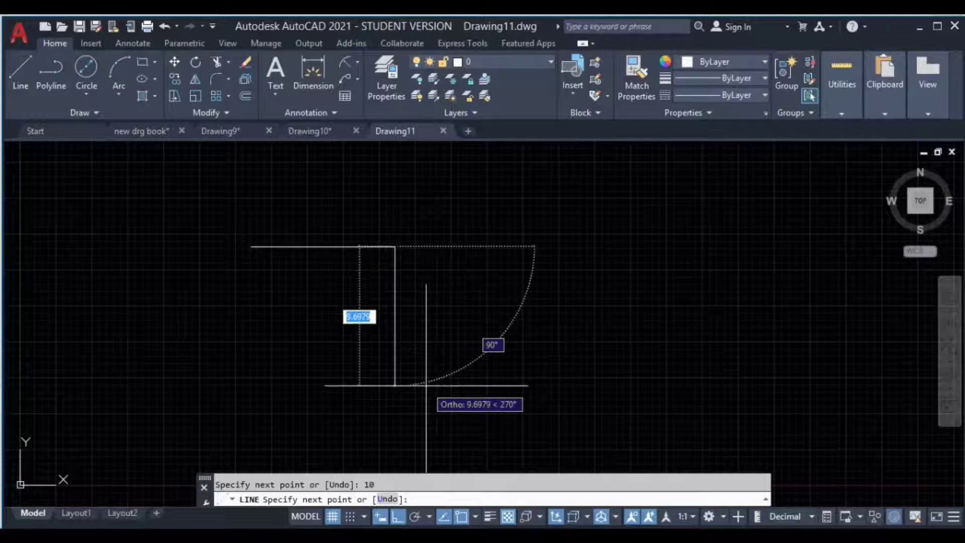
pyautogui.write('10')
pyautogui.press('Return')
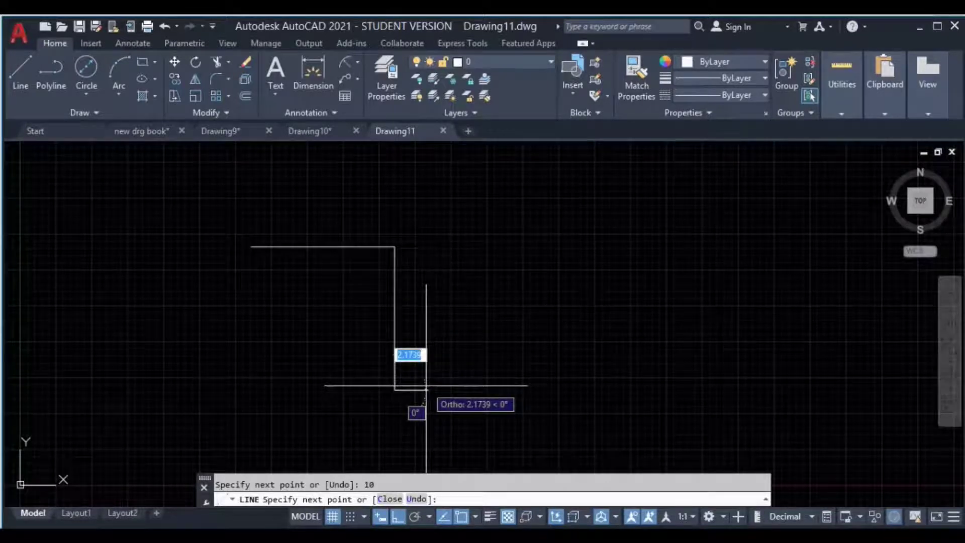
pyautogui.press('Escape')
pyautogui.moveTo(385, 281); pyautogui.dragTo(355, 247, button='middle')
pyautogui.scroll(2, 377, 250)
pyautogui.press('Escape')
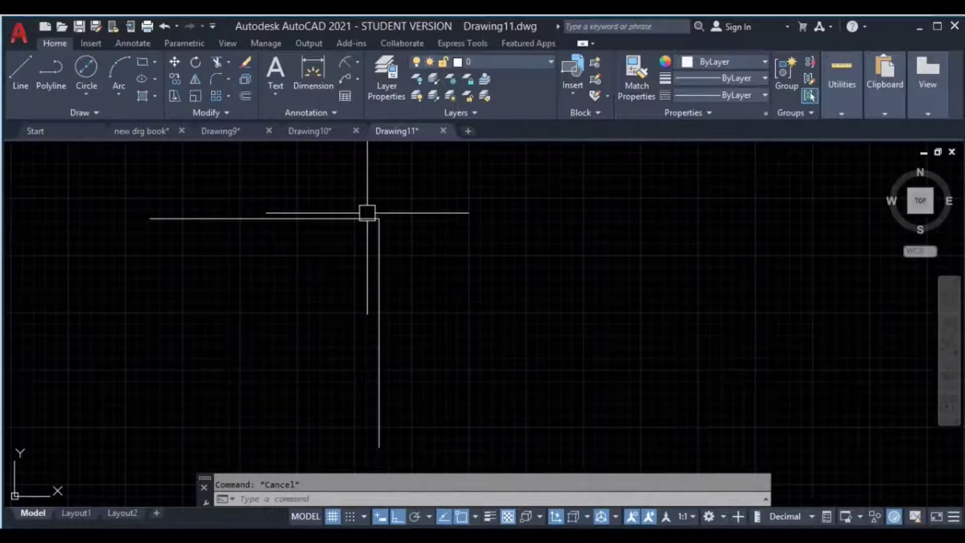
pyautogui.moveTo(394, 258); pyautogui.dragTo(359, 269, button='middle')
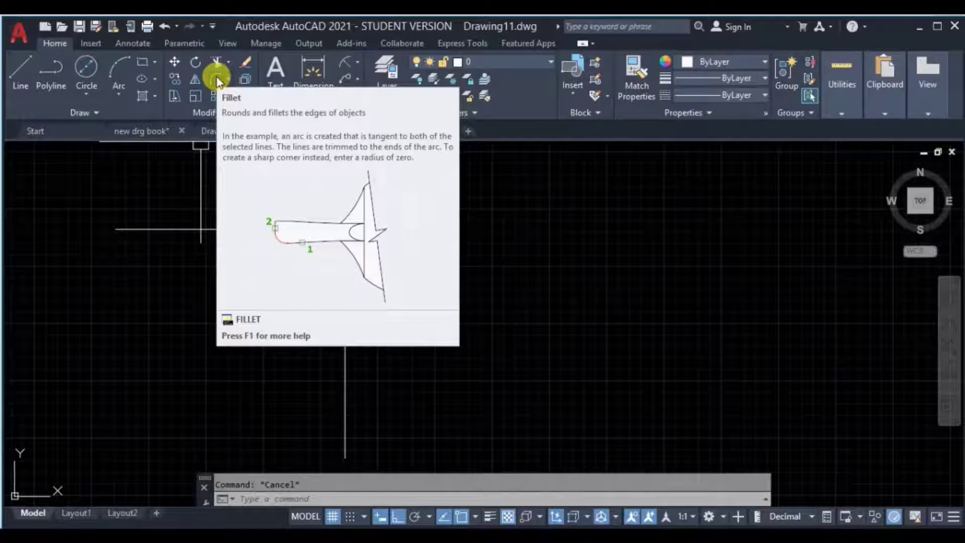
pyautogui.click(216, 77)
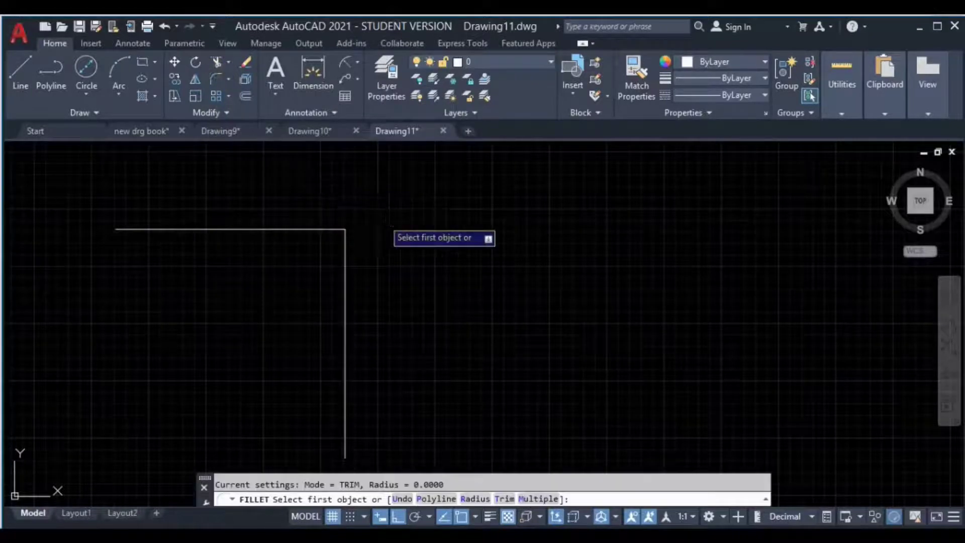
pyautogui.press('Escape')
pyautogui.press('Return')
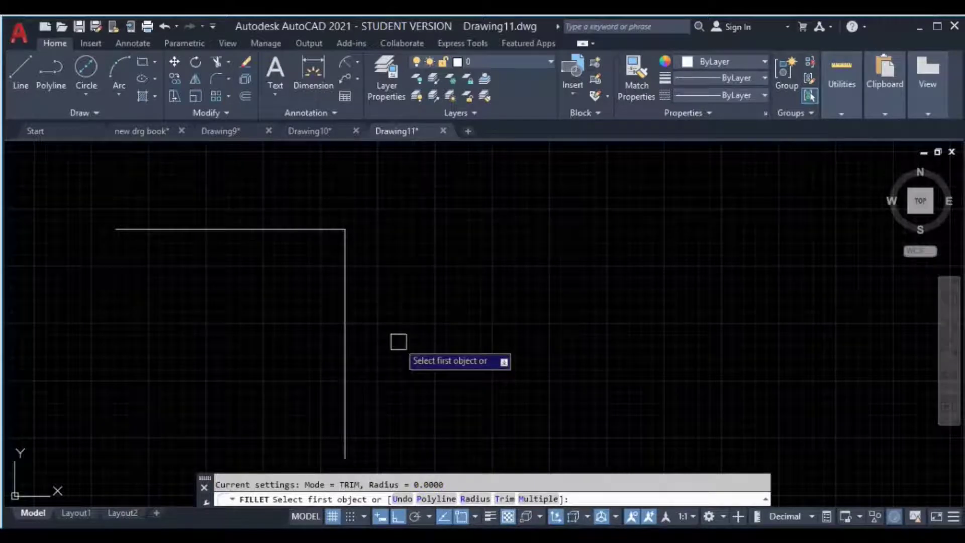
pyautogui.press('Escape')
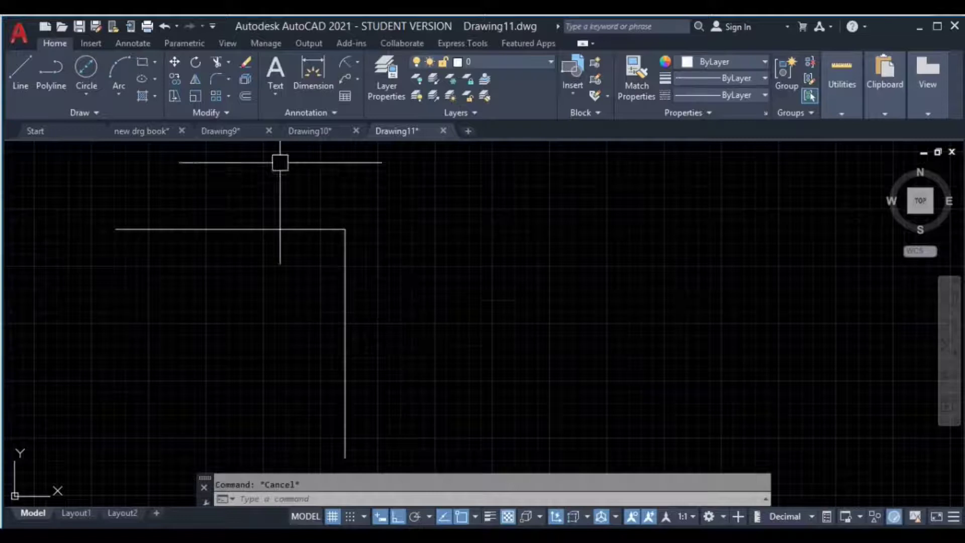
# Fillet the corner between the horizontal and vertical lines with a radius of 2.
pyautogui.click(213, 76)
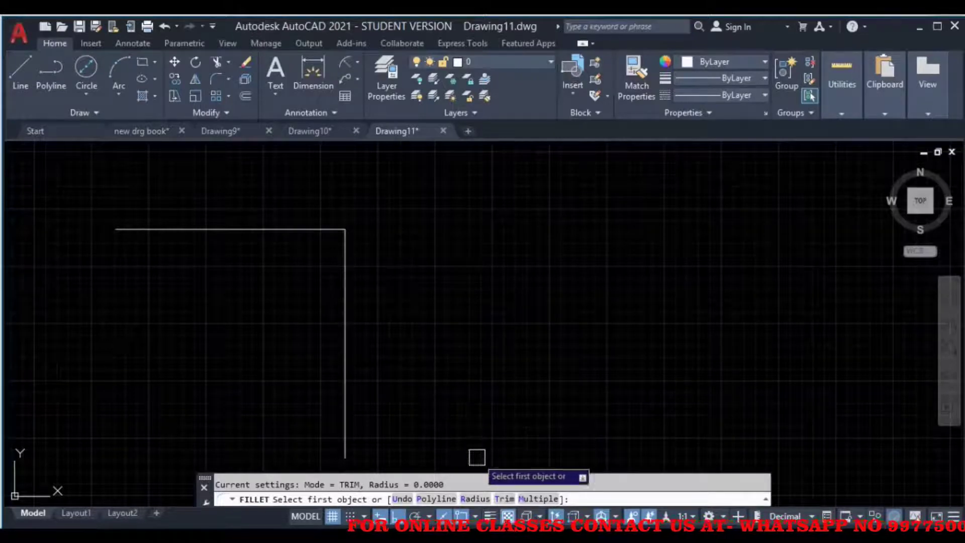
pyautogui.click(481, 500)
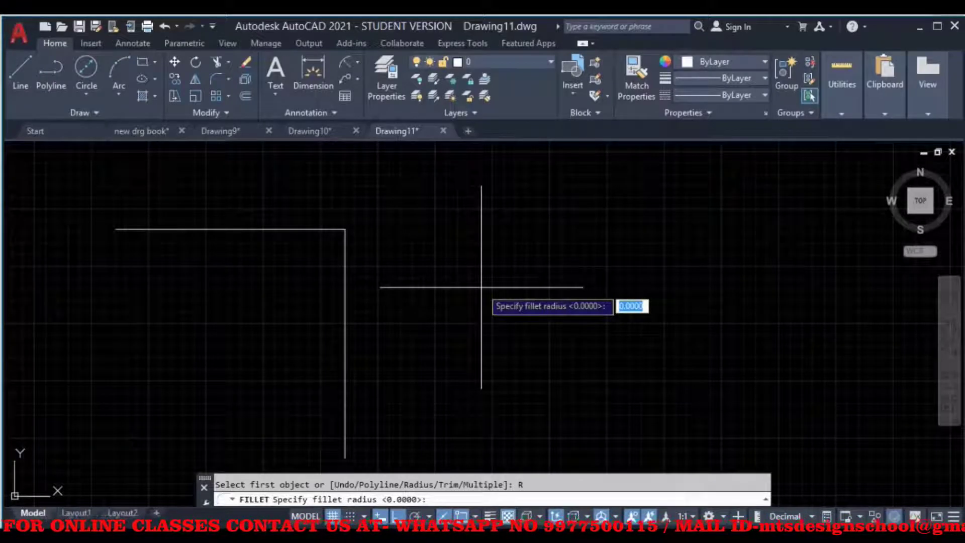
pyautogui.write('2')
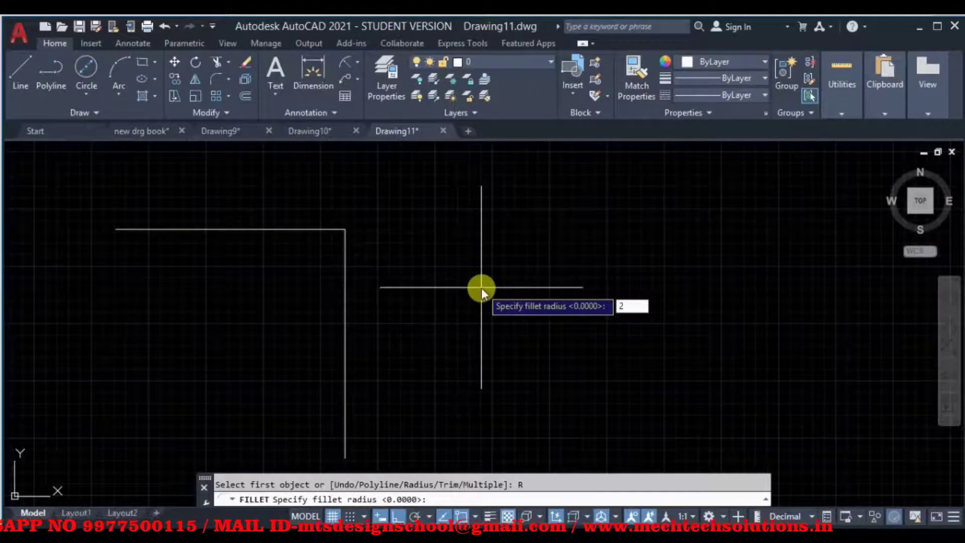
pyautogui.press('Return')
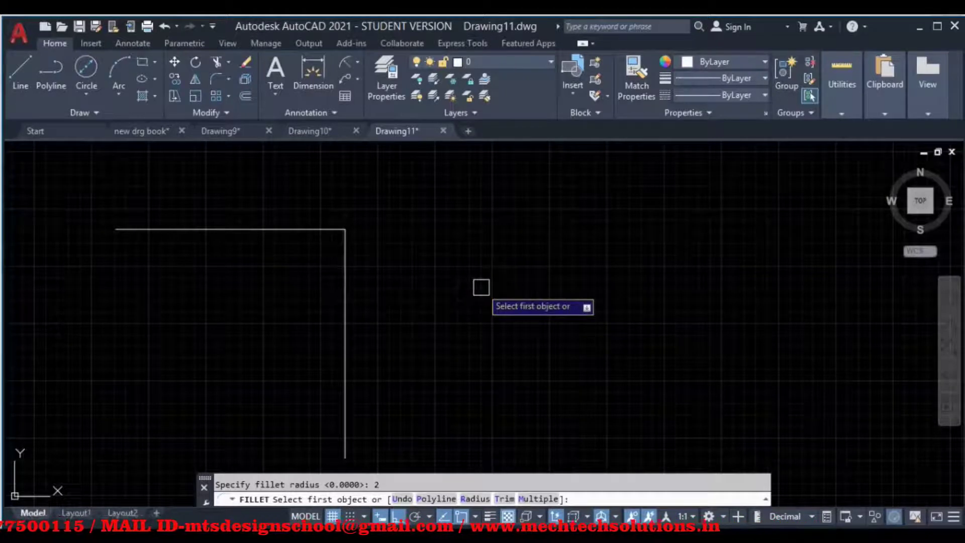
pyautogui.click(265, 229)
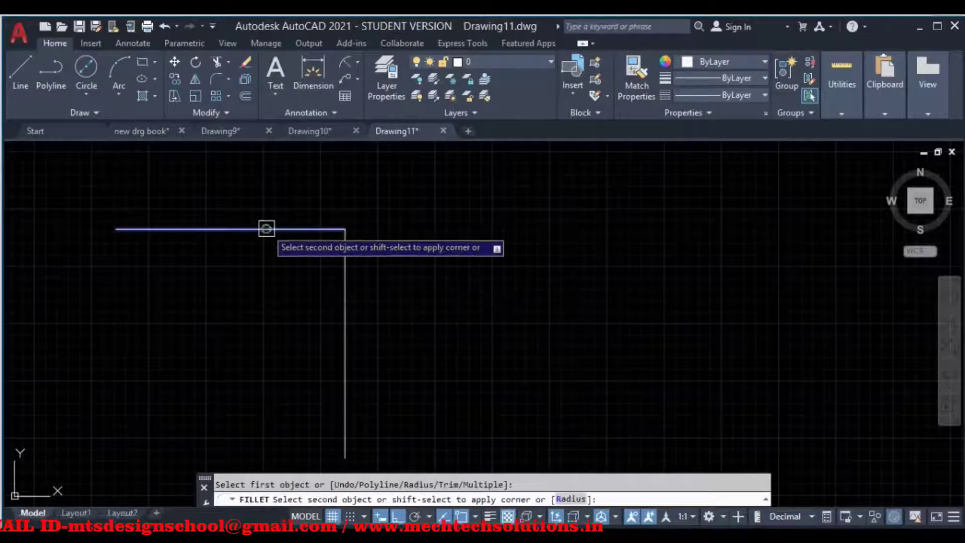
pyautogui.click(343, 303)
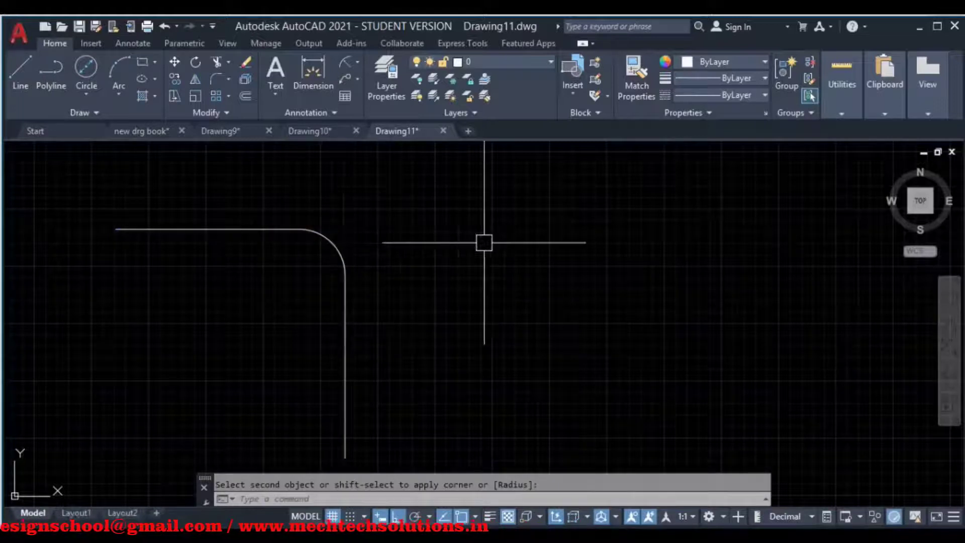
# Draw a second corner right of the filleted one, with a 10-unit horizontal line and a 10-unit vertical line going down.
pyautogui.write('l')
pyautogui.press('Return')
pyautogui.click(400, 232)
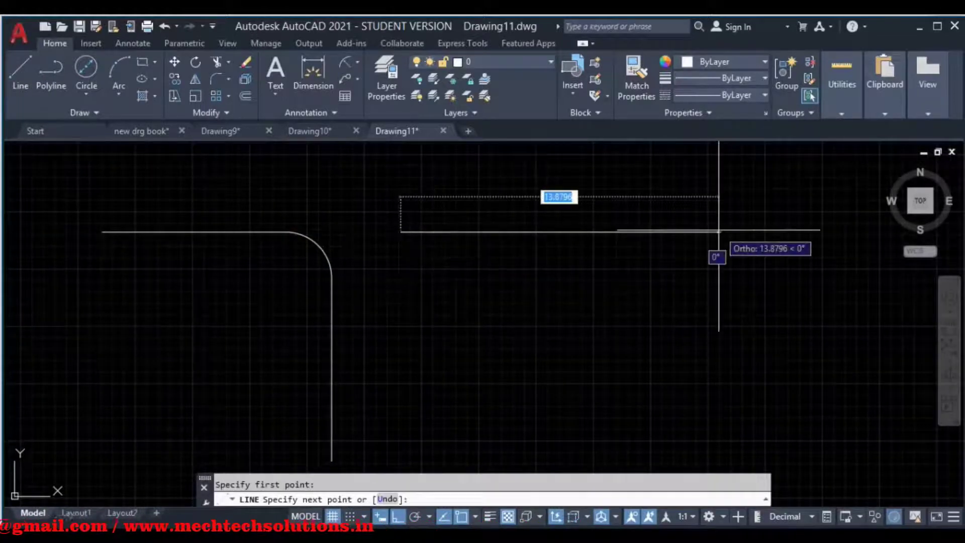
pyautogui.write('10')
pyautogui.press('Return')
pyautogui.write('10')
pyautogui.press('Return')
pyautogui.press('Return')
pyautogui.moveTo(645, 359); pyautogui.dragTo(598, 337, button='middle')
pyautogui.press('Escape')
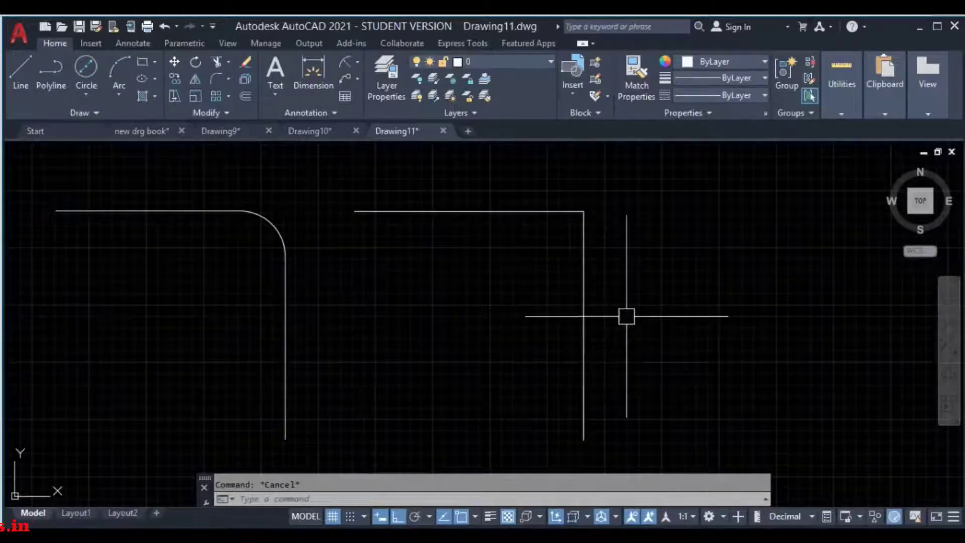
# Fillet the second corner with a radius of 3.
pyautogui.write('f')
pyautogui.press('Return')
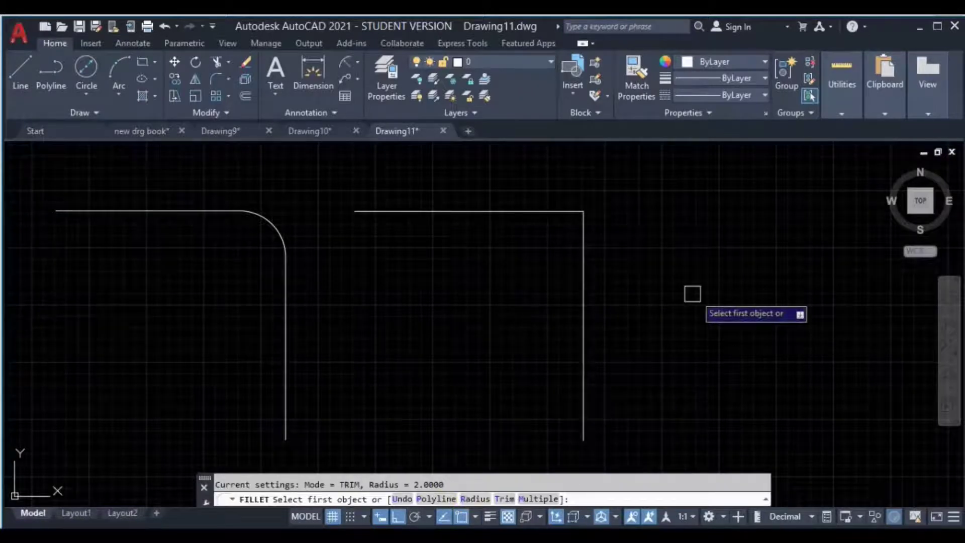
pyautogui.write('r')
pyautogui.press('Return')
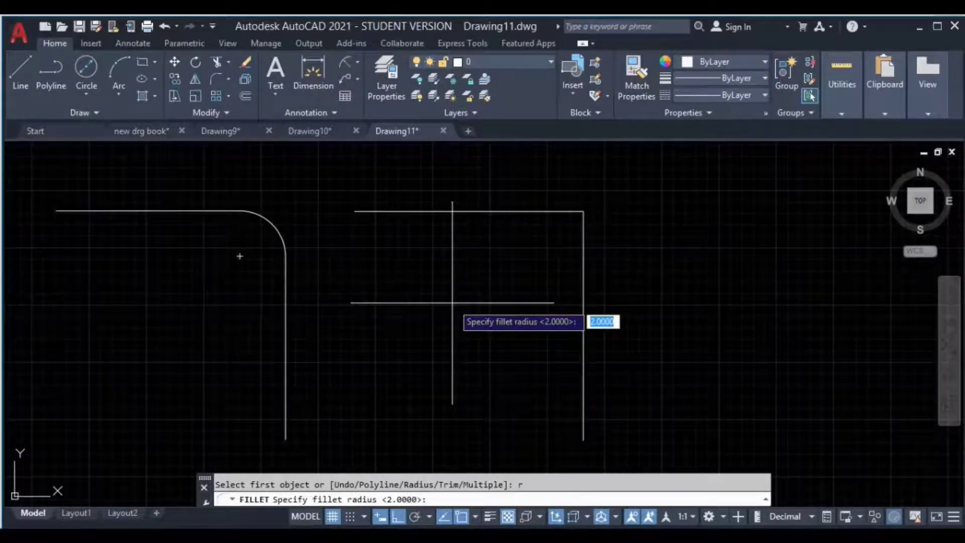
pyautogui.write('3')
pyautogui.press('Return')
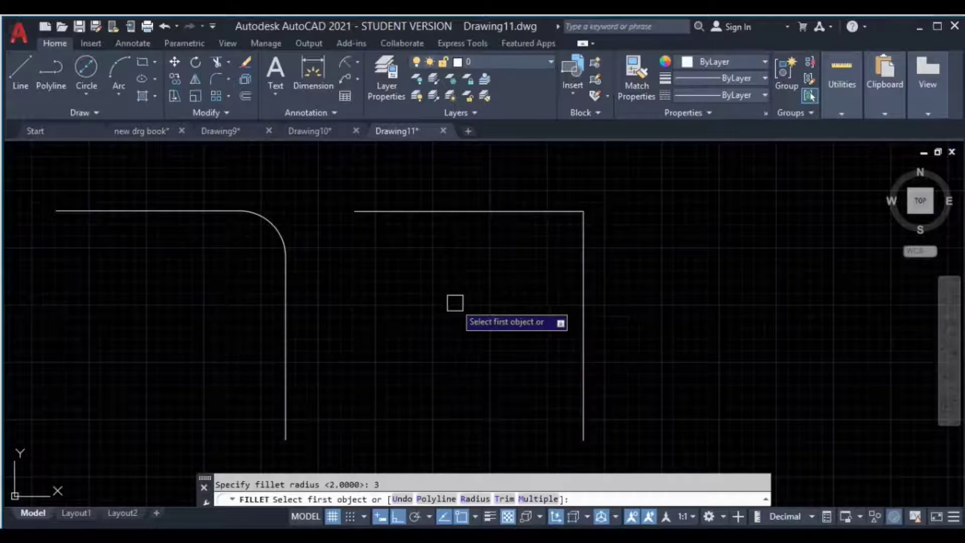
pyautogui.click(499, 211)
pyautogui.click(578, 280)
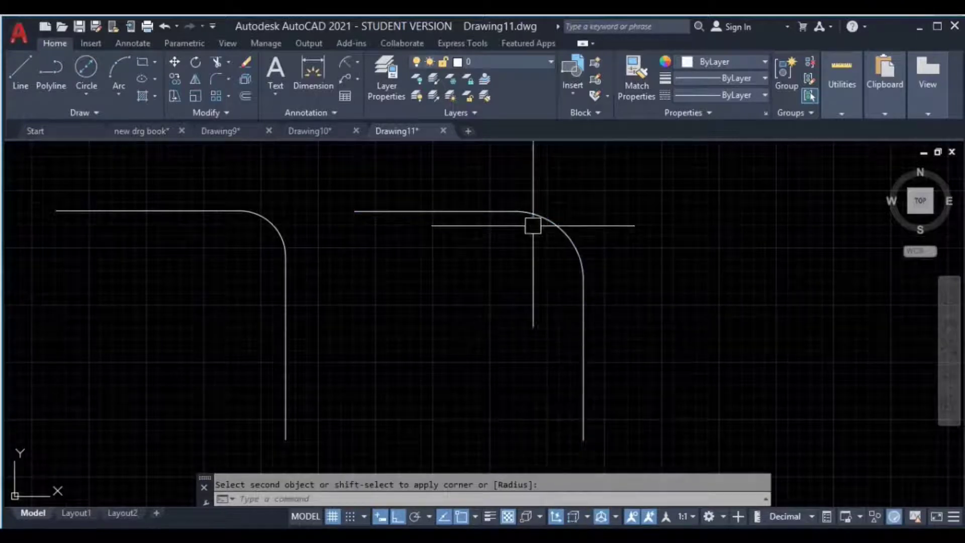
# Draw a third corner freehand to the right of the second, with a horizontal line and a shorter vertical line going down.
pyautogui.moveTo(668, 286)
pyautogui.mouseDown(button='middle')
pyautogui.moveTo(528, 274)
pyautogui.moveTo(384, 331)
pyautogui.mouseUp(button='middle')
pyautogui.write('l')
pyautogui.press('Return')
pyautogui.click(388, 274)
pyautogui.click(658, 276)
pyautogui.click(649, 443)
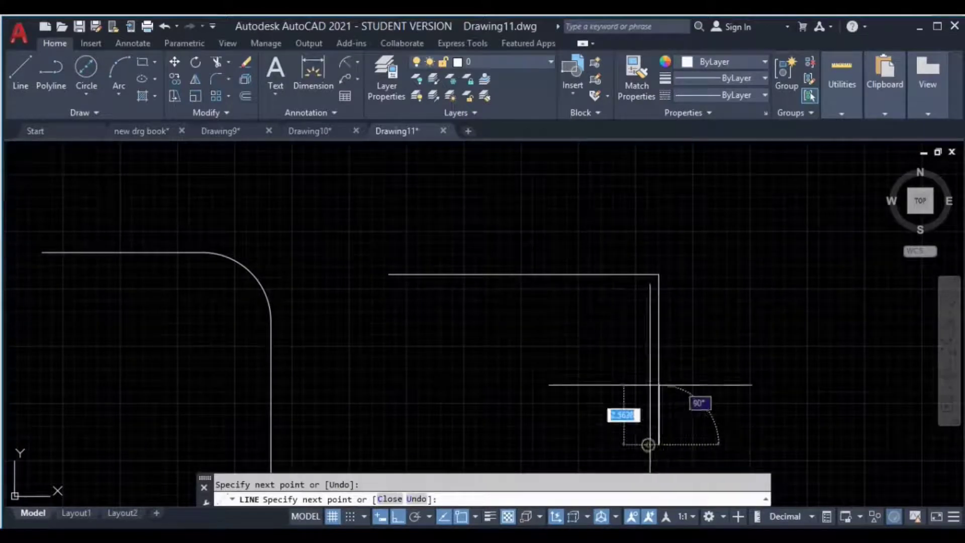
pyautogui.moveTo(648, 444); pyautogui.dragTo(588, 410, button='middle')
pyautogui.press('Escape')
pyautogui.moveTo(485, 334); pyautogui.dragTo(457, 315, button='middle')
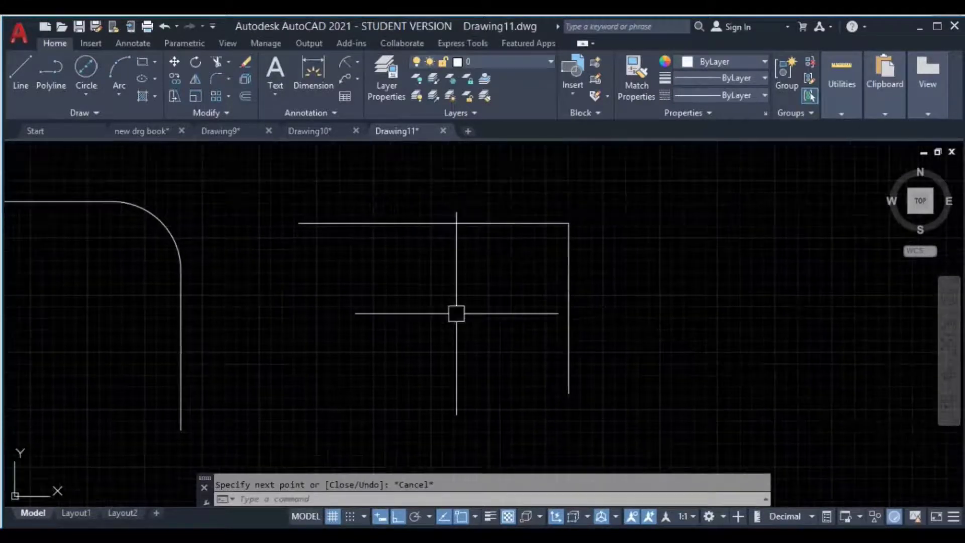
# Fillet the third corner using the retained radius of 3.
pyautogui.write('f')
pyautogui.press('Return')
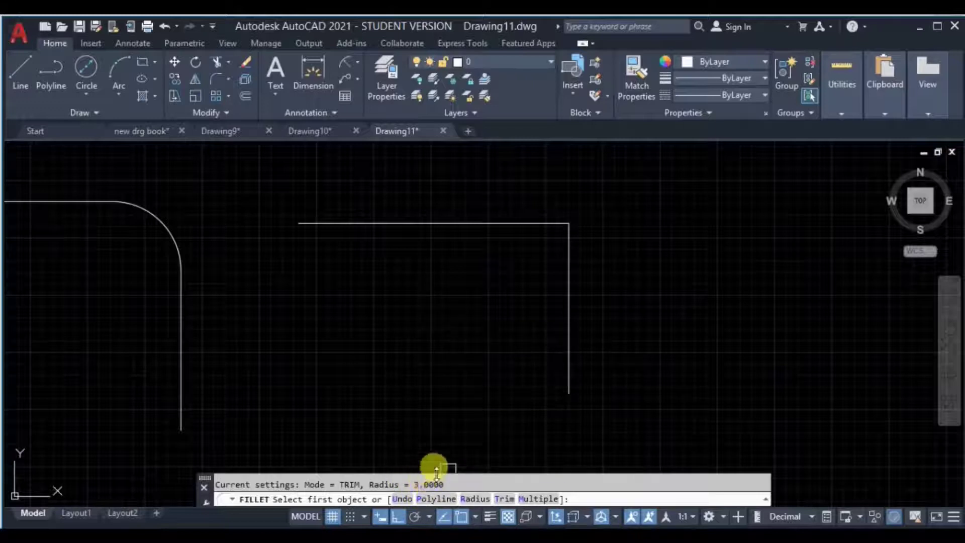
pyautogui.click(496, 220)
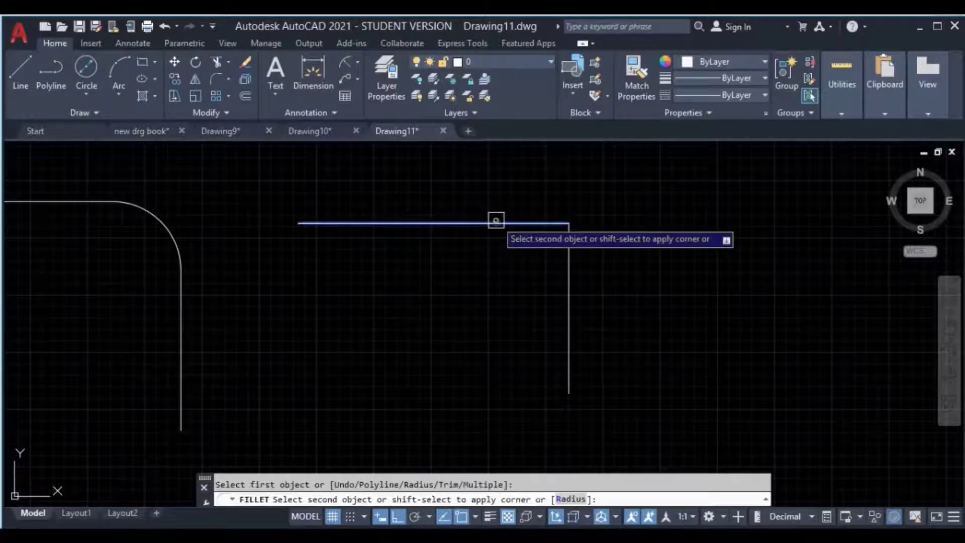
pyautogui.click(563, 283)
# Draw a separate horizontal line and a vertical line about 7 units long to its lower right, leaving a gap between them.
pyautogui.moveTo(678, 293)
pyautogui.mouseDown(button='middle')
pyautogui.moveTo(622, 312)
pyautogui.moveTo(481, 313)
pyautogui.mouseUp(button='middle')
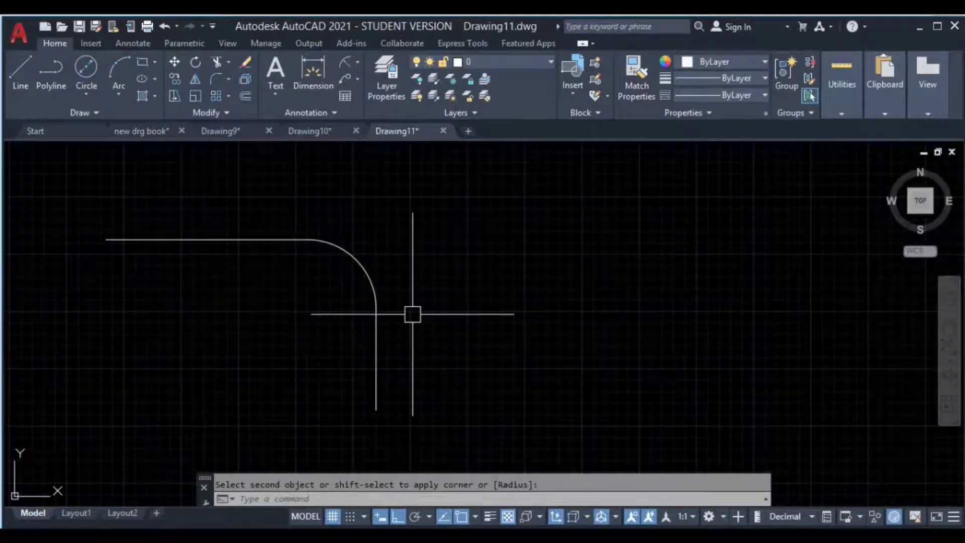
pyautogui.moveTo(447, 270); pyautogui.dragTo(425, 318, button='middle')
pyautogui.write('l')
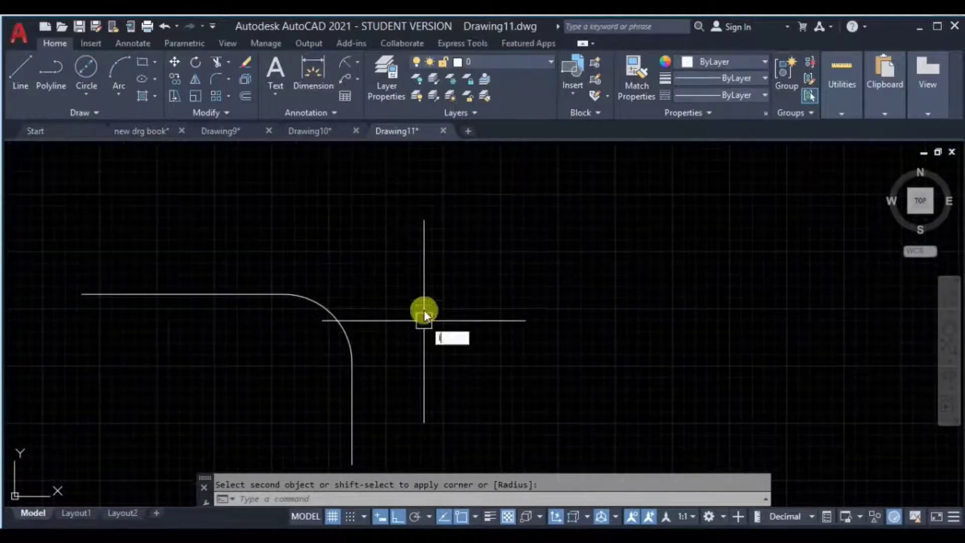
pyautogui.press('Return')
pyautogui.click(257, 201)
pyautogui.click(537, 203)
pyautogui.press('Escape')
pyautogui.press('Return')
pyautogui.click(551, 426)
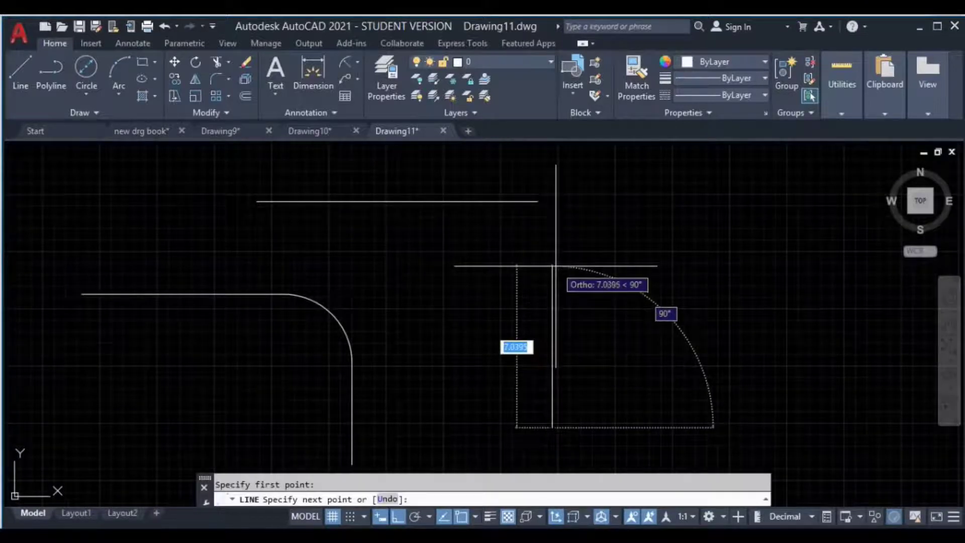
pyautogui.click(551, 265)
pyautogui.press('Escape')
pyautogui.moveTo(575, 256); pyautogui.dragTo(541, 256, button='middle')
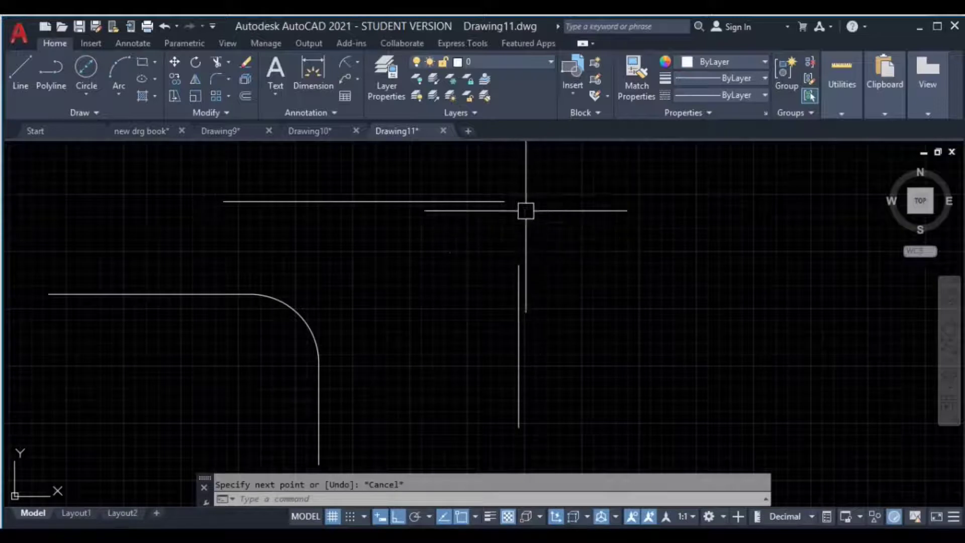
# Draw another unconnected pair to the right, a shorter horizontal line and a vertical line separated by a wider gap.
pyautogui.moveTo(629, 252); pyautogui.dragTo(448, 273, button='middle')
pyautogui.press('Return')
pyautogui.click(410, 224)
pyautogui.click(587, 225)
pyautogui.press('Escape')
pyautogui.press('Return')
pyautogui.click(658, 430)
pyautogui.click(658, 265)
pyautogui.press('Return')
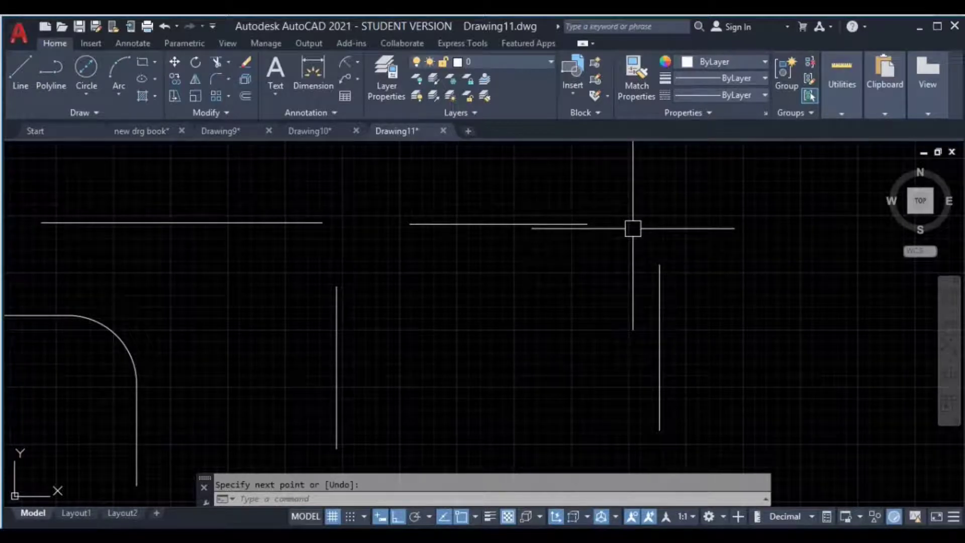
# Fillet the right-hand unconnected line pair with radius 0 so both lines meet in a sharp corner.
pyautogui.write('f')
pyautogui.press('Return')
pyautogui.write('r')
pyautogui.press('Return')
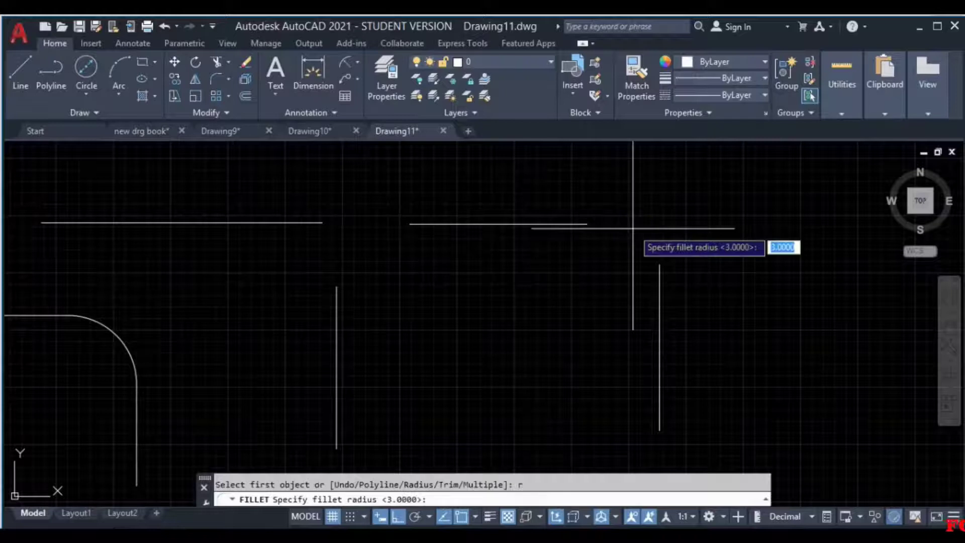
pyautogui.write('0')
pyautogui.press('Return')
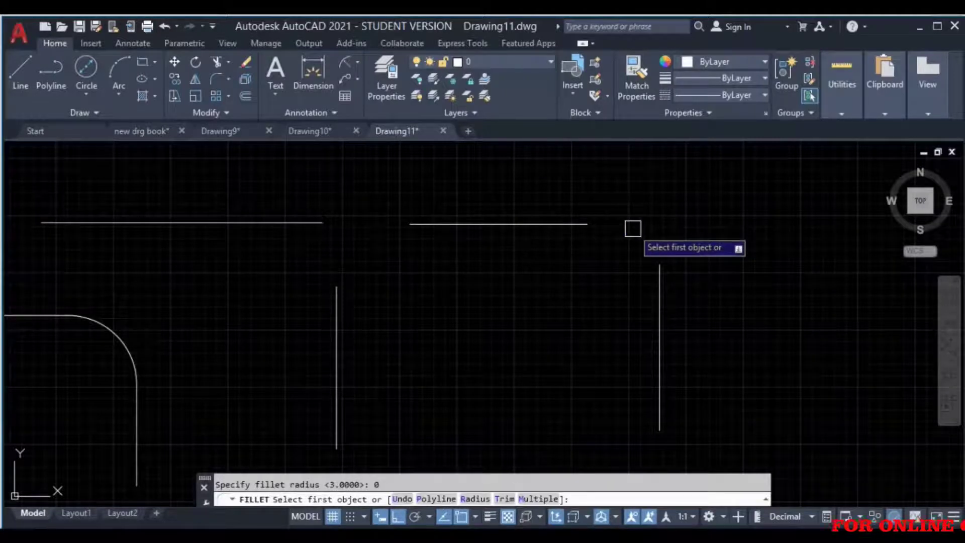
pyautogui.click(560, 225)
pyautogui.click(659, 303)
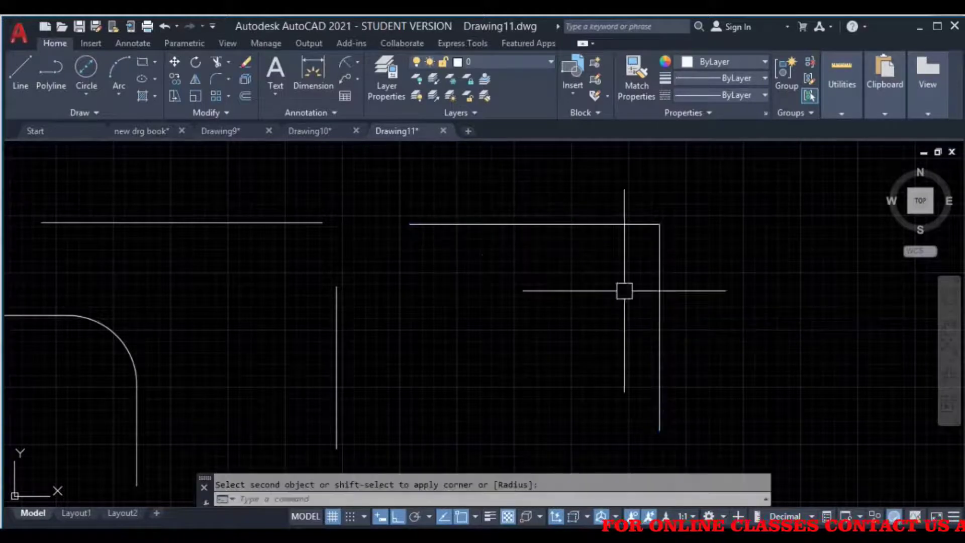
# Draw a long horizontal line above the sharp corner and a vertical line crossing it near its right end.
pyautogui.moveTo(768, 232); pyautogui.dragTo(648, 372, button='middle')
pyautogui.press('Escape')
pyautogui.write('l')
pyautogui.press('Return')
pyautogui.click(282, 205)
pyautogui.click(774, 205)
pyautogui.press('Return')
pyautogui.press('Return')
pyautogui.click(673, 172)
pyautogui.click(674, 404)
pyautogui.press('Return')
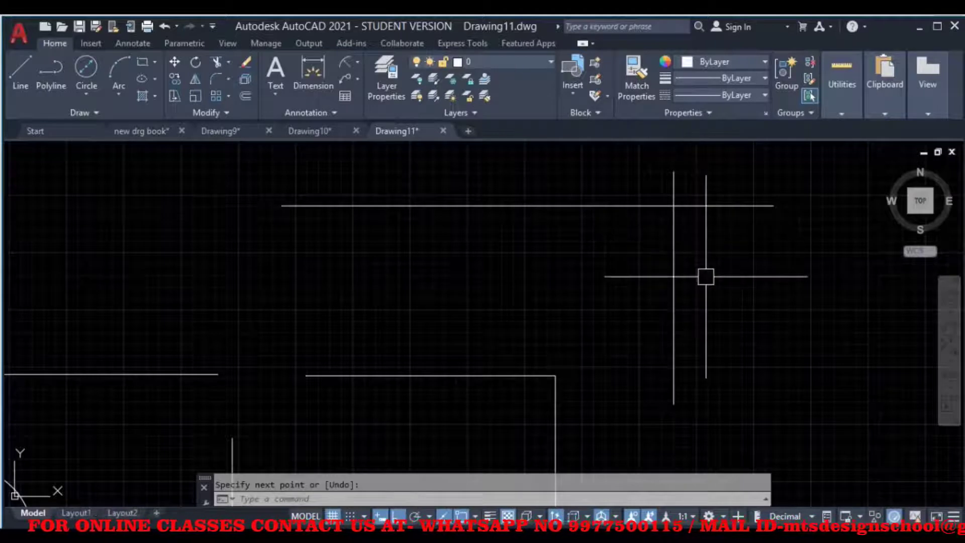
# Fillet the crossing lines with the retained radius 0, keeping the left part of the horizontal and the lower part of the vertical.
pyautogui.write('f')
pyautogui.press('Return')
pyautogui.click(674, 252)
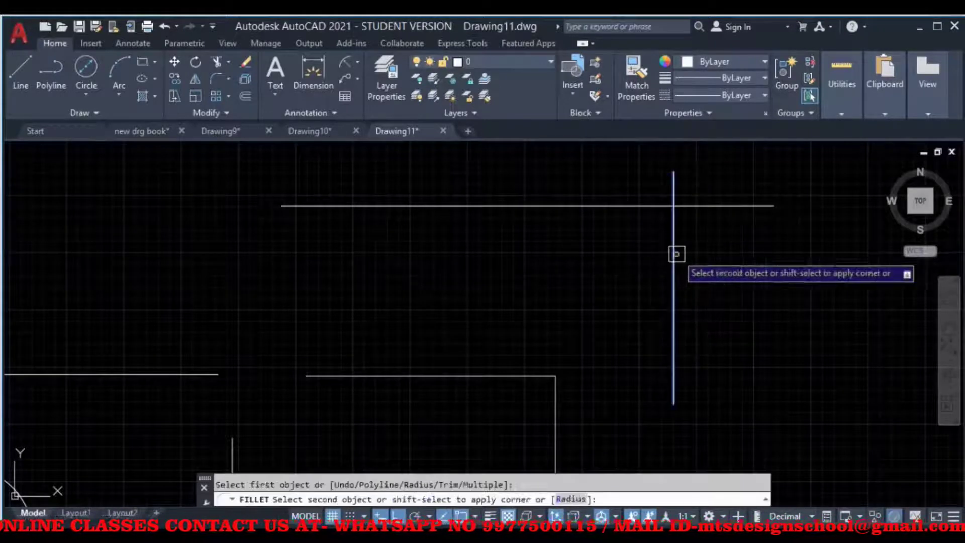
pyautogui.click(606, 205)
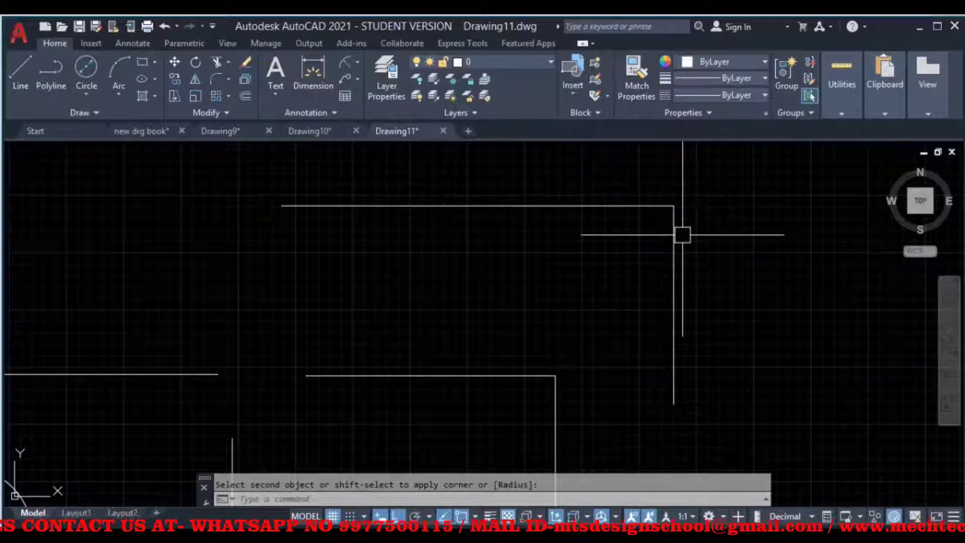
# Draw a second crossing pair up and to the right of the sharp corners, a horizontal line and a vertical line through its right part.
pyautogui.moveTo(685, 209); pyautogui.dragTo(685, 252, button='middle')
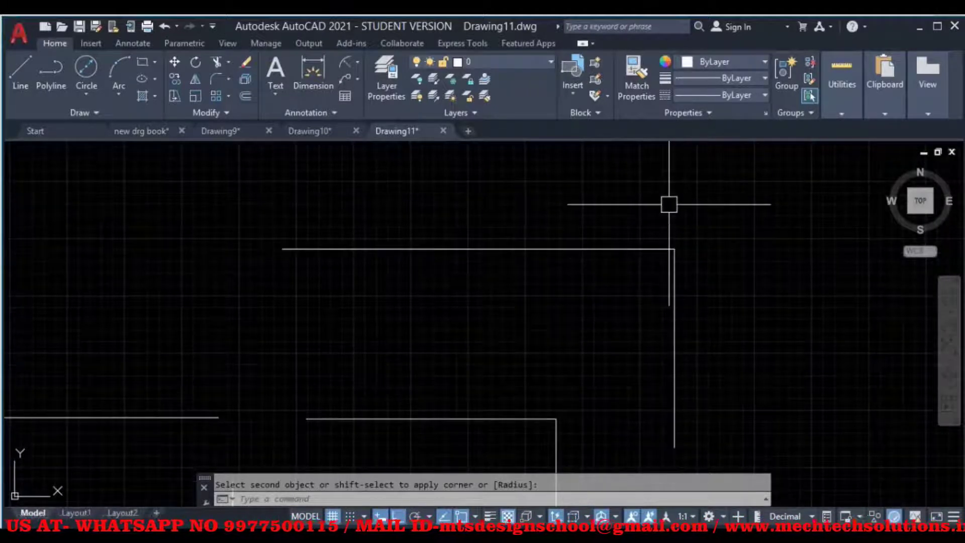
pyautogui.moveTo(688, 209)
pyautogui.mouseDown(button='middle')
pyautogui.moveTo(691, 298)
pyautogui.moveTo(669, 234)
pyautogui.mouseUp(button='middle')
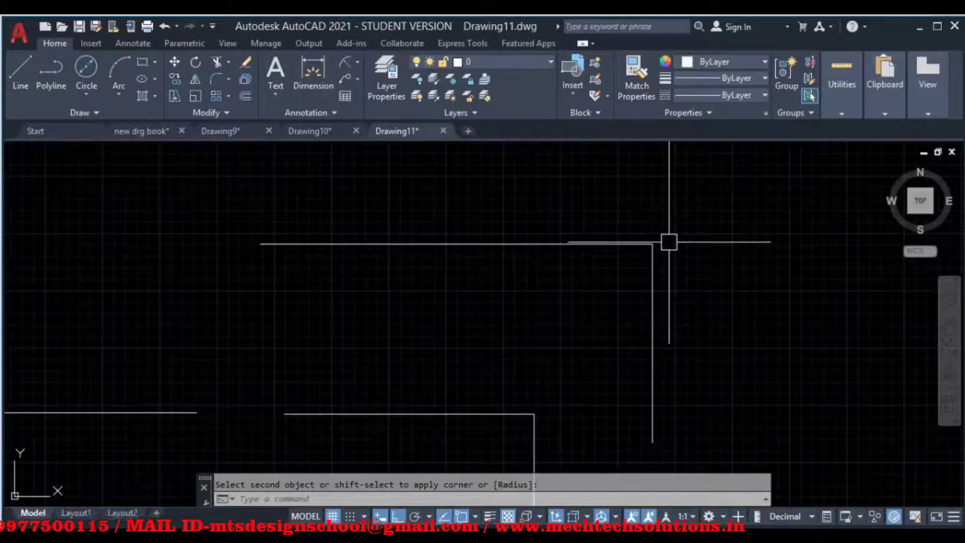
pyautogui.moveTo(569, 392)
pyautogui.mouseDown(button='middle')
pyautogui.moveTo(607, 324)
pyautogui.moveTo(516, 277)
pyautogui.mouseUp(button='middle')
pyautogui.scroll(-2, 635, 333)
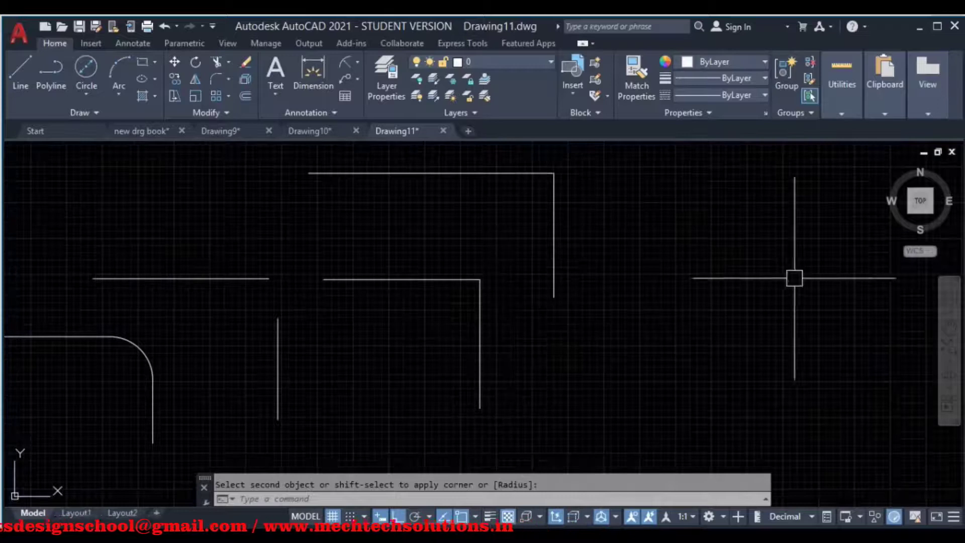
pyautogui.moveTo(681, 277); pyautogui.dragTo(625, 315, button='middle')
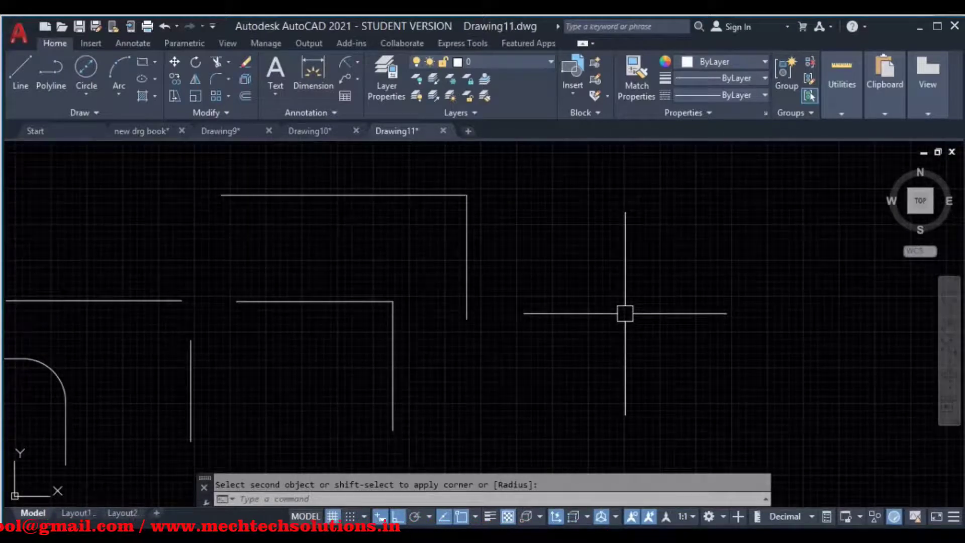
pyautogui.moveTo(625, 314); pyautogui.dragTo(617, 272, button='middle')
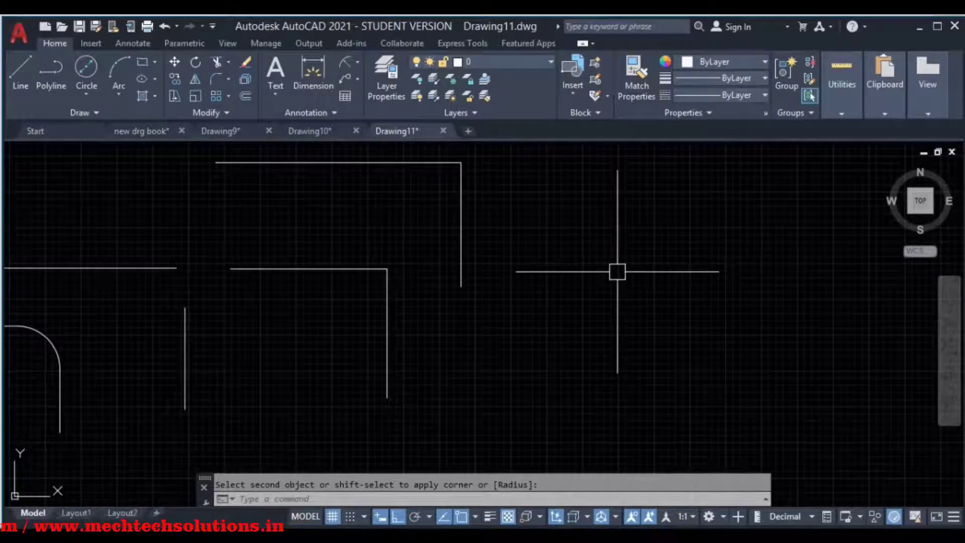
pyautogui.moveTo(617, 271)
pyautogui.mouseDown(button='middle')
pyautogui.moveTo(504, 315)
pyautogui.moveTo(472, 228)
pyautogui.moveTo(523, 267)
pyautogui.moveTo(549, 319)
pyautogui.moveTo(544, 346)
pyautogui.mouseUp(button='middle')
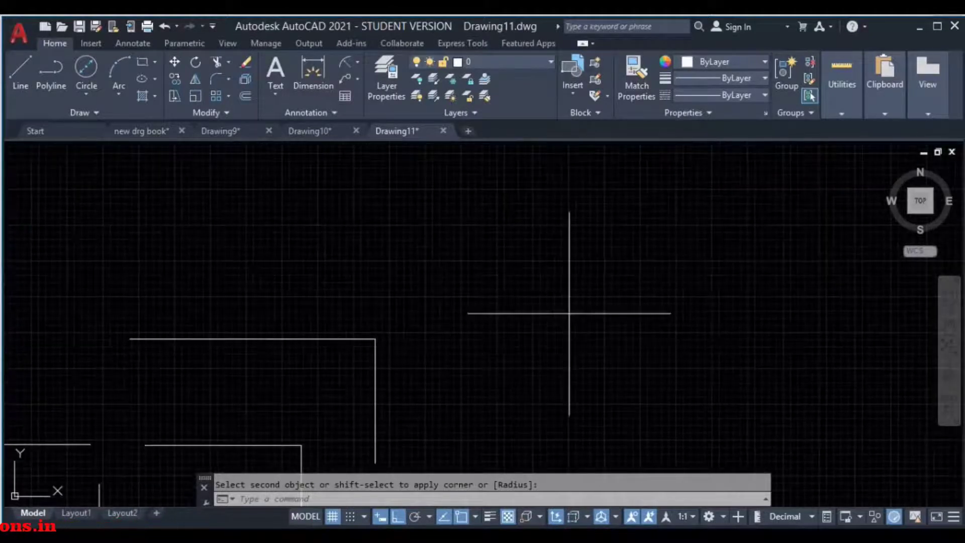
pyautogui.press('Escape')
pyautogui.write('l')
pyautogui.press('Return')
pyautogui.click(493, 229)
pyautogui.click(694, 229)
pyautogui.press('Return')
pyautogui.press('Return')
pyautogui.click(647, 177)
pyautogui.click(647, 381)
pyautogui.press('Escape')
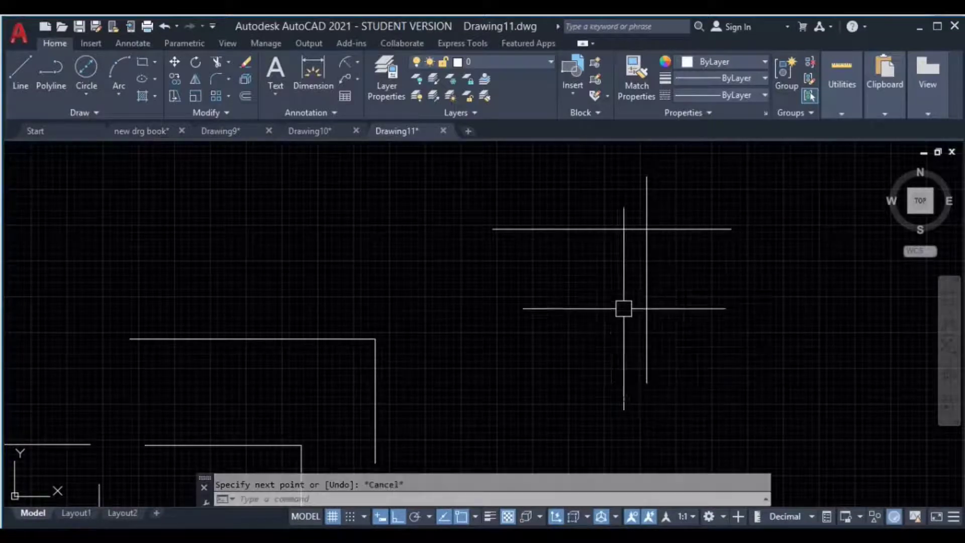
# Fillet the lower-left side of the new crossing pair with radius 1 in No trim mode.
pyautogui.click(213, 81)
pyautogui.click(221, 70)
pyautogui.press('Escape')
pyautogui.press('Return')
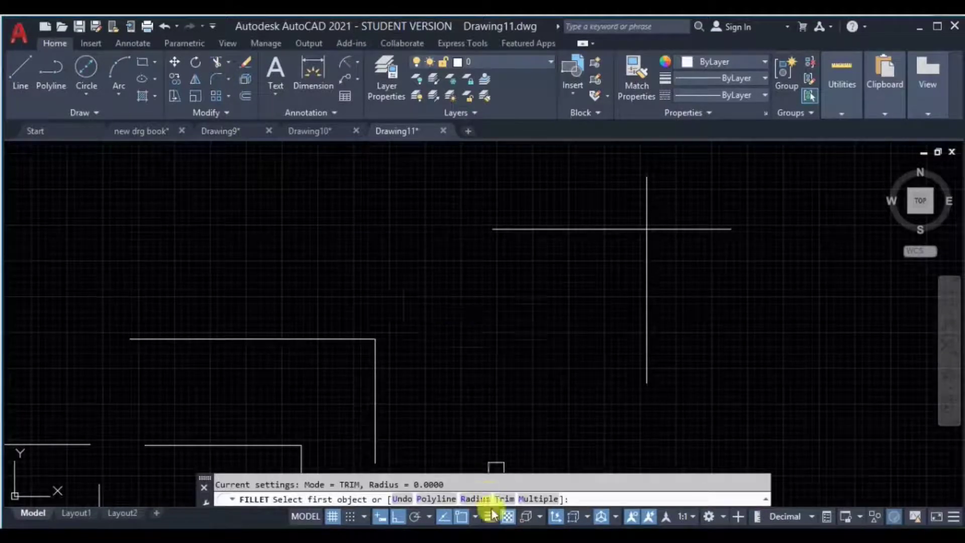
pyautogui.click(472, 499)
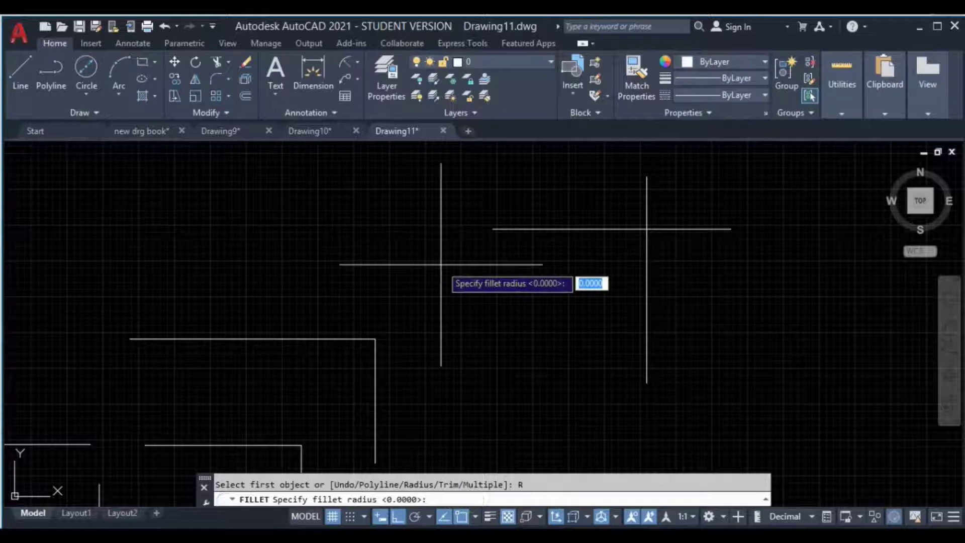
pyautogui.press('Return')
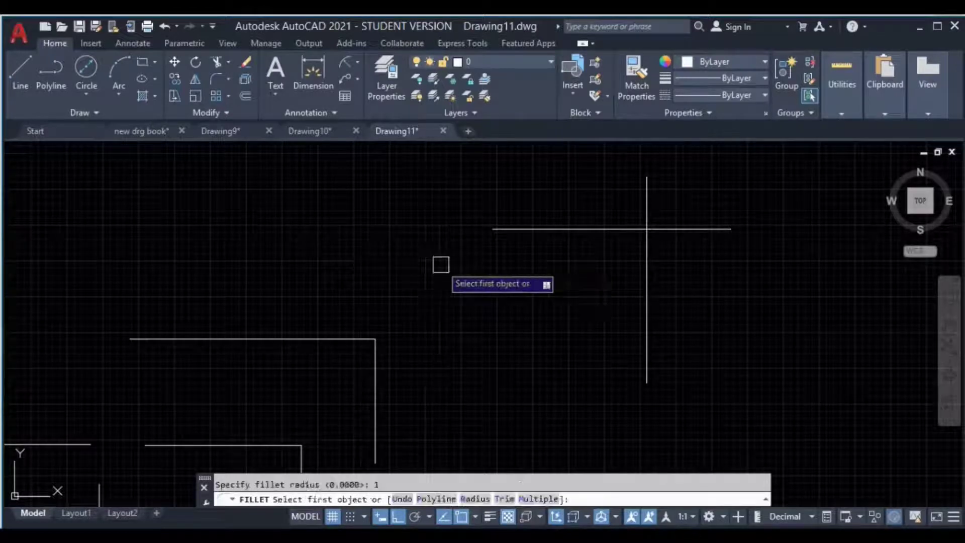
pyautogui.click(504, 498)
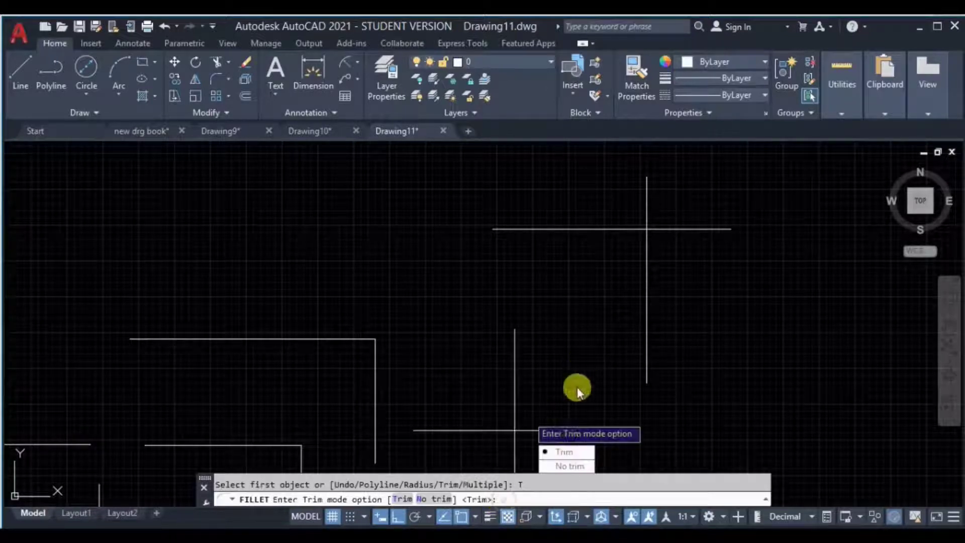
pyautogui.click(565, 466)
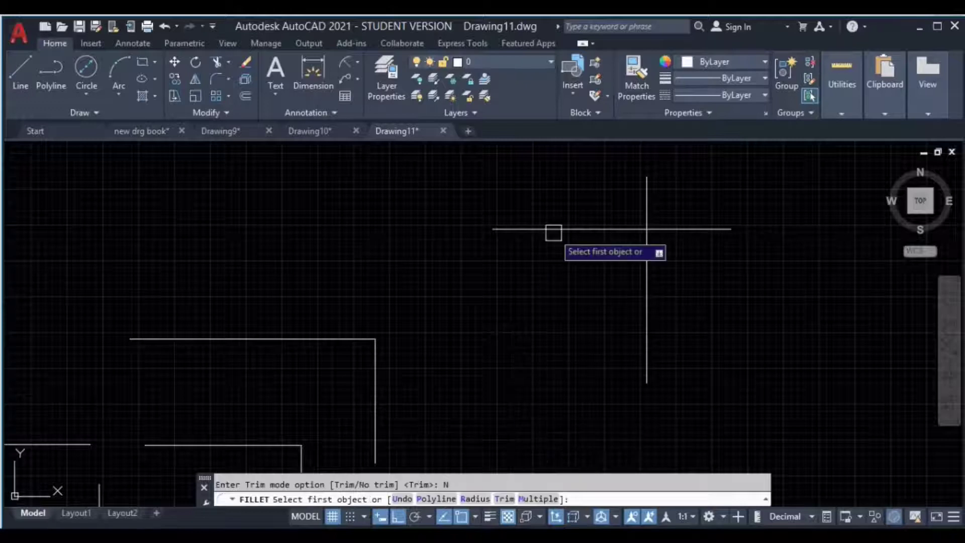
pyautogui.moveTo(563, 252); pyautogui.dragTo(534, 264, button='middle')
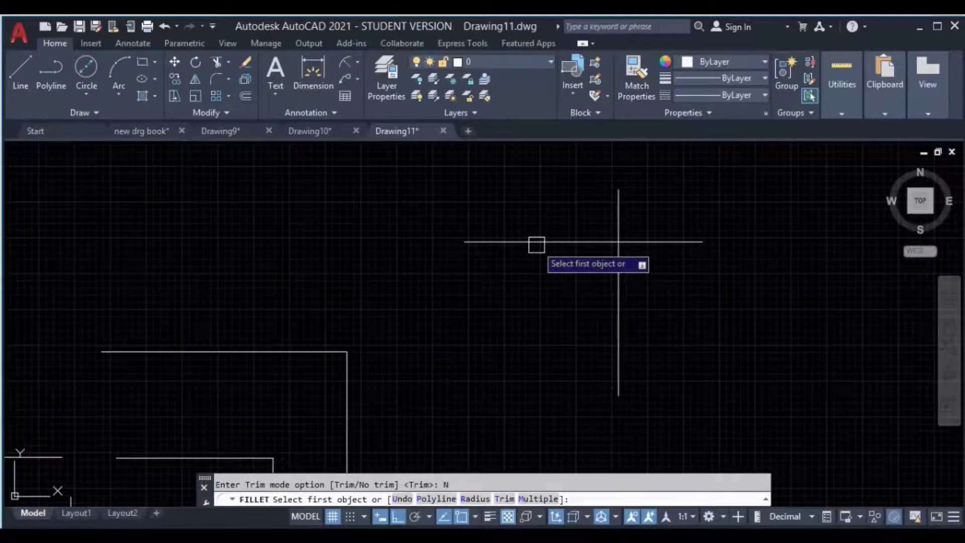
pyautogui.click(537, 242)
pyautogui.click(618, 308)
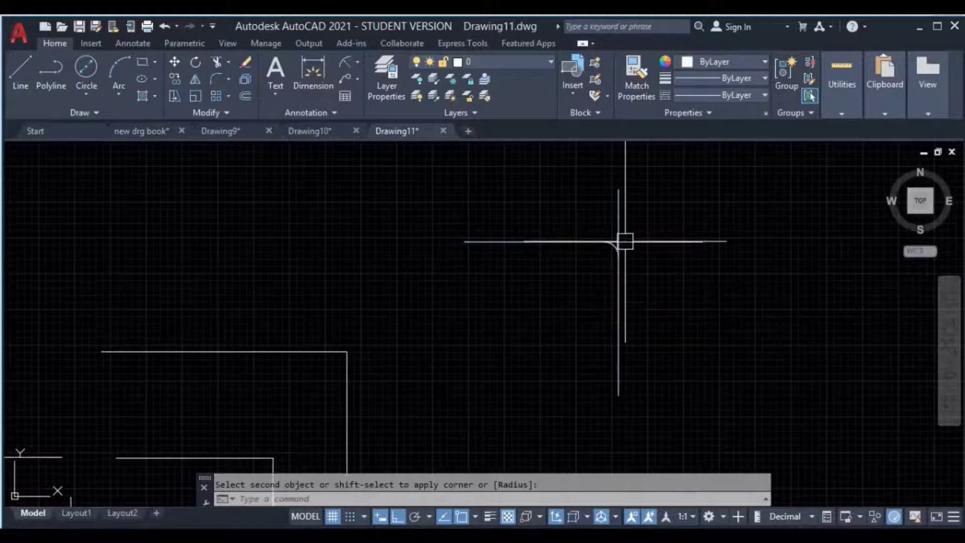
# Draw another crossing horizontal and vertical line pair to the upper right of the untrimmed fillet.
pyautogui.scroll(2, 626, 241)
pyautogui.scroll(4, 610, 248)
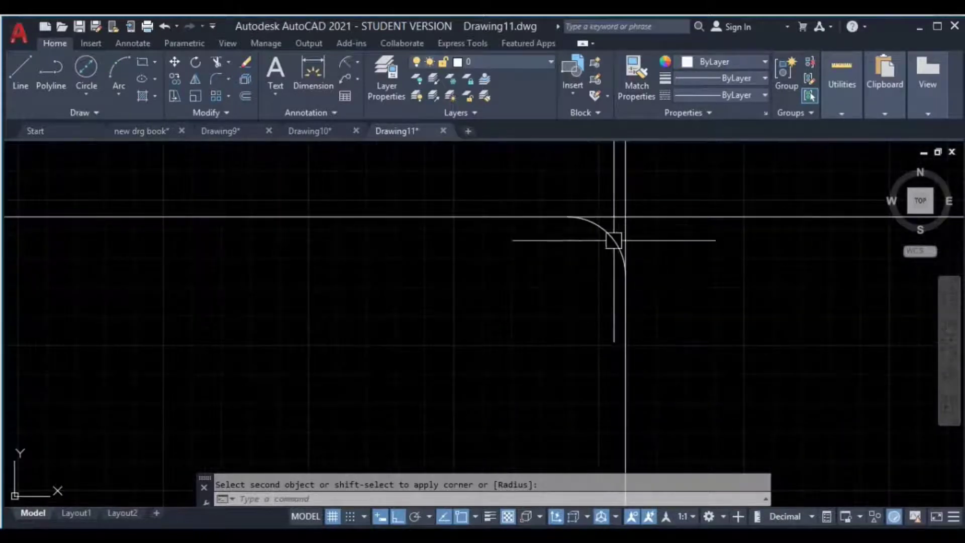
pyautogui.moveTo(613, 240); pyautogui.dragTo(580, 317, button='middle')
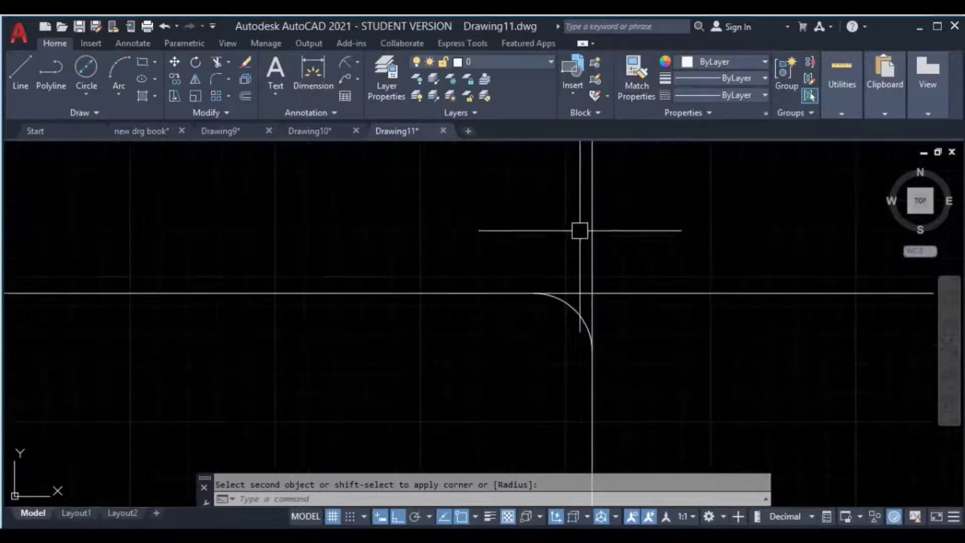
pyautogui.scroll(-2, 573, 289)
pyautogui.scroll(-2, 640, 271)
pyautogui.moveTo(640, 272); pyautogui.dragTo(417, 290, button='middle')
pyautogui.press('Escape')
pyautogui.write('l')
pyautogui.press('Return')
pyautogui.click(507, 229)
pyautogui.click(821, 230)
pyautogui.press('Return')
pyautogui.press('Return')
pyautogui.click(688, 175)
pyautogui.click(688, 361)
pyautogui.press('Escape')
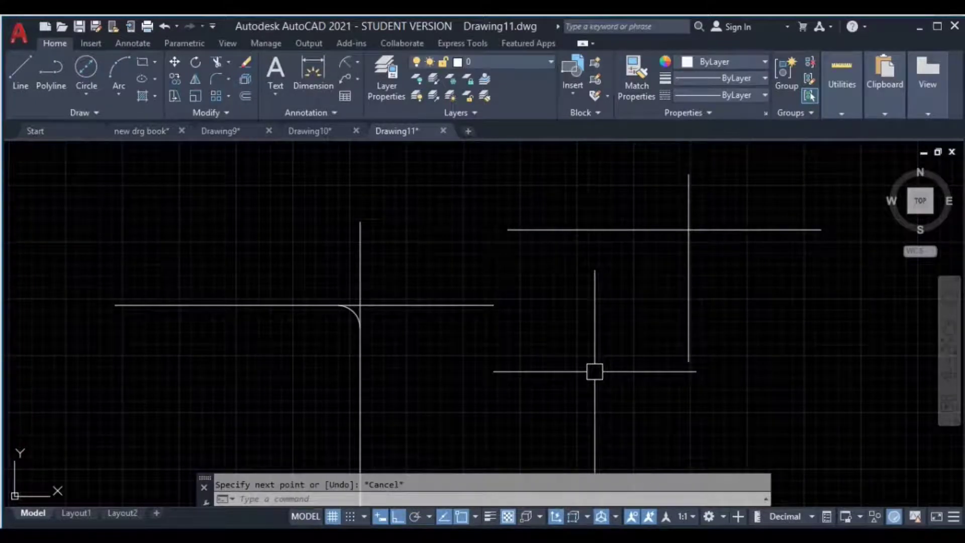
# Fillet the lower-left side of the newest crossing pair in Trim mode with radius 2.
pyautogui.write('f')
pyautogui.press('Return')
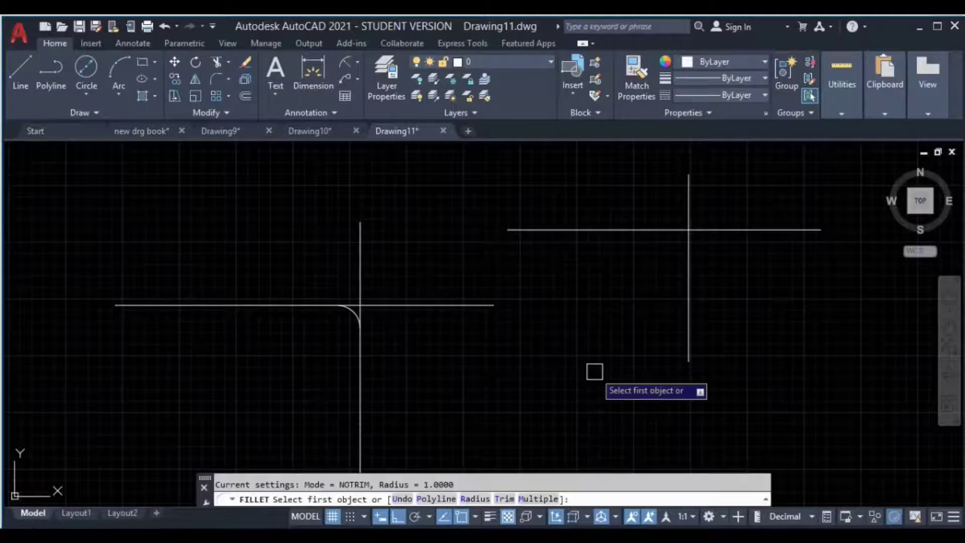
pyautogui.click(526, 499)
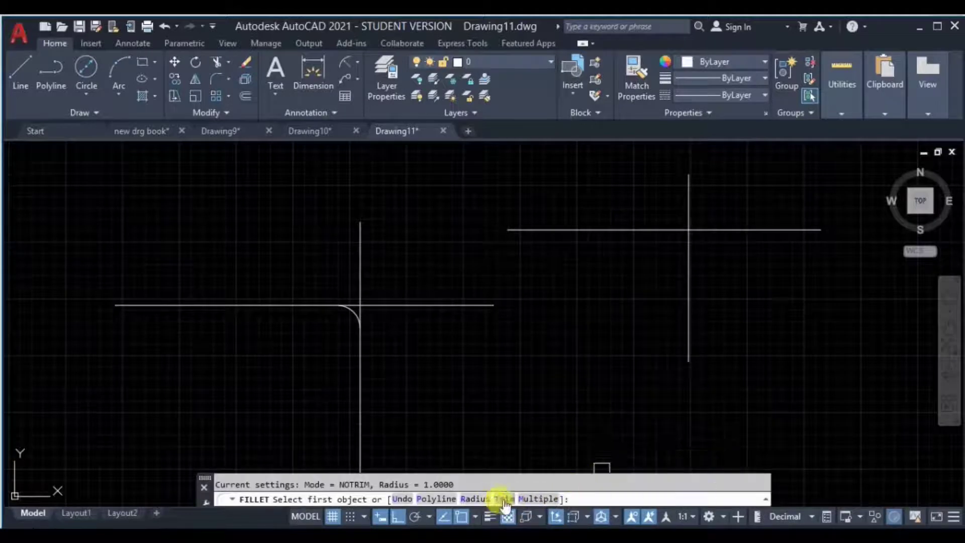
pyautogui.click(505, 498)
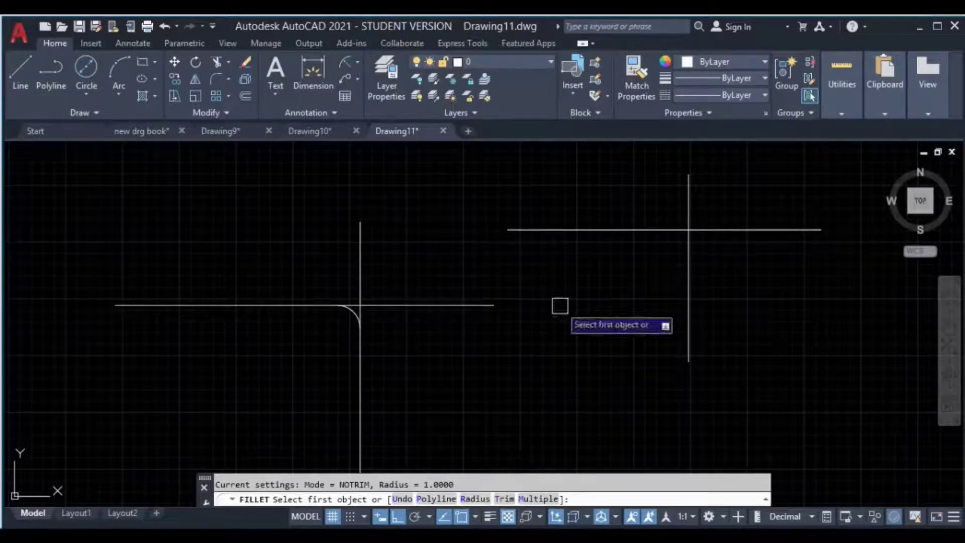
pyautogui.press('Return')
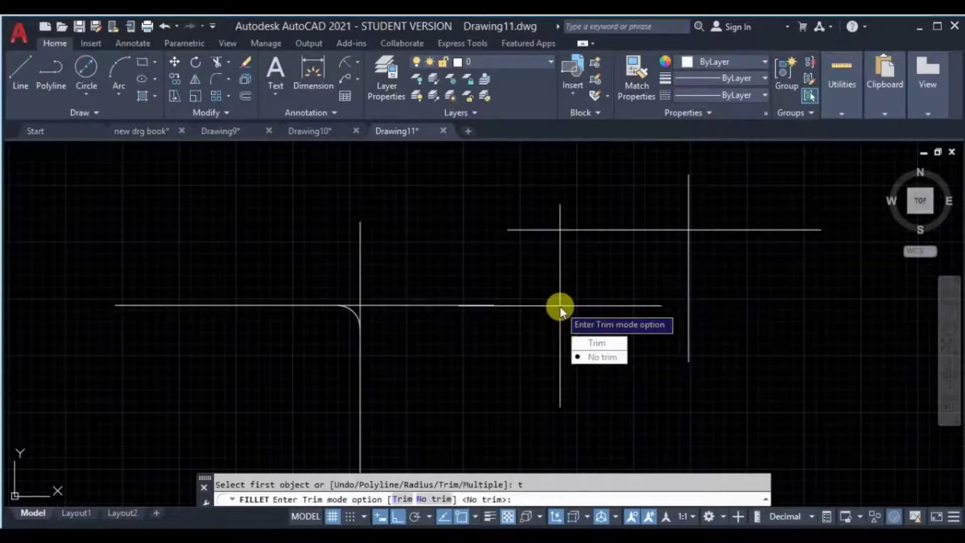
pyautogui.click(595, 343)
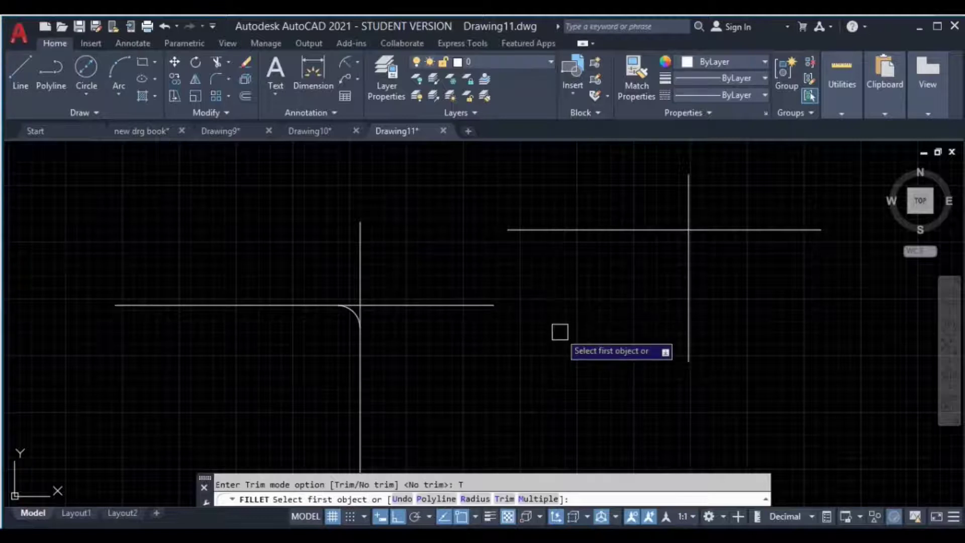
pyautogui.write('r')
pyautogui.press('Return')
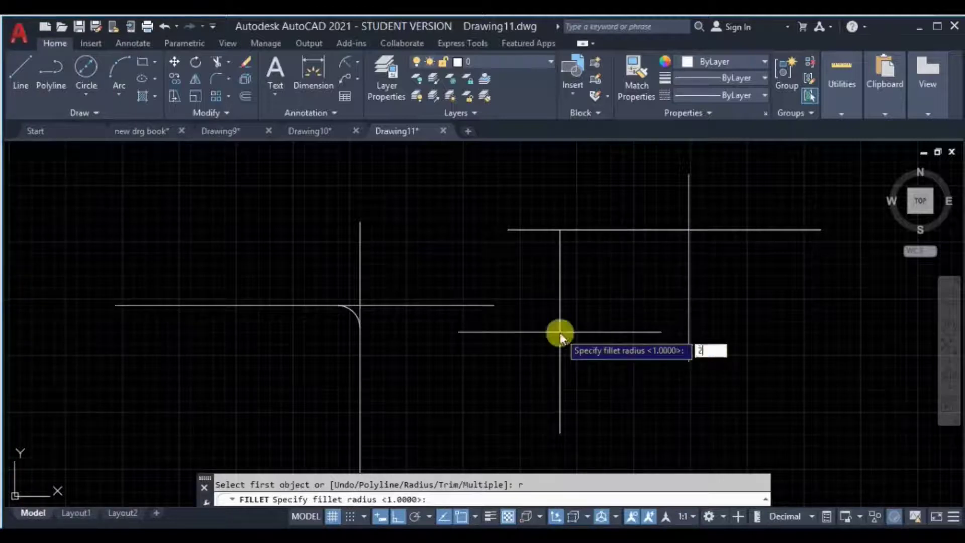
pyautogui.press('Return')
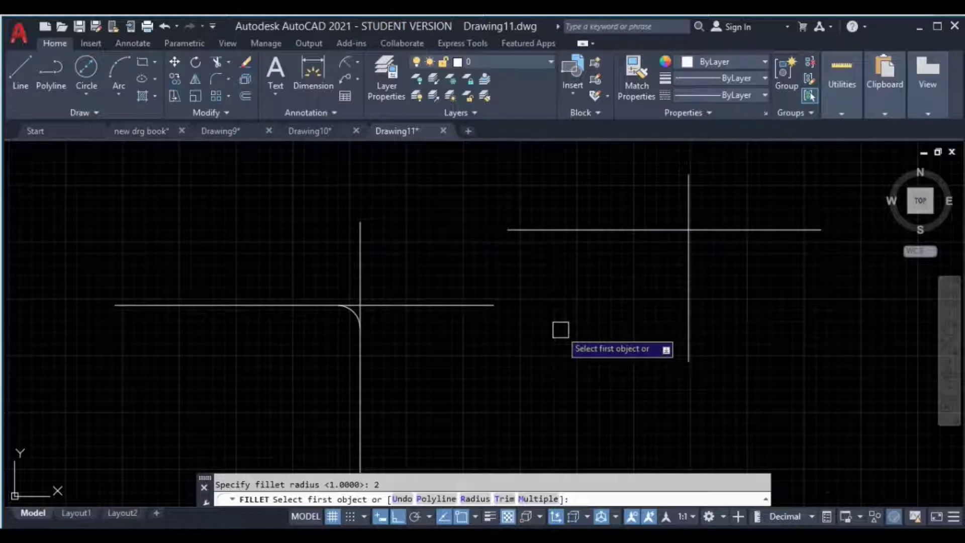
pyautogui.click(618, 229)
pyautogui.click(691, 283)
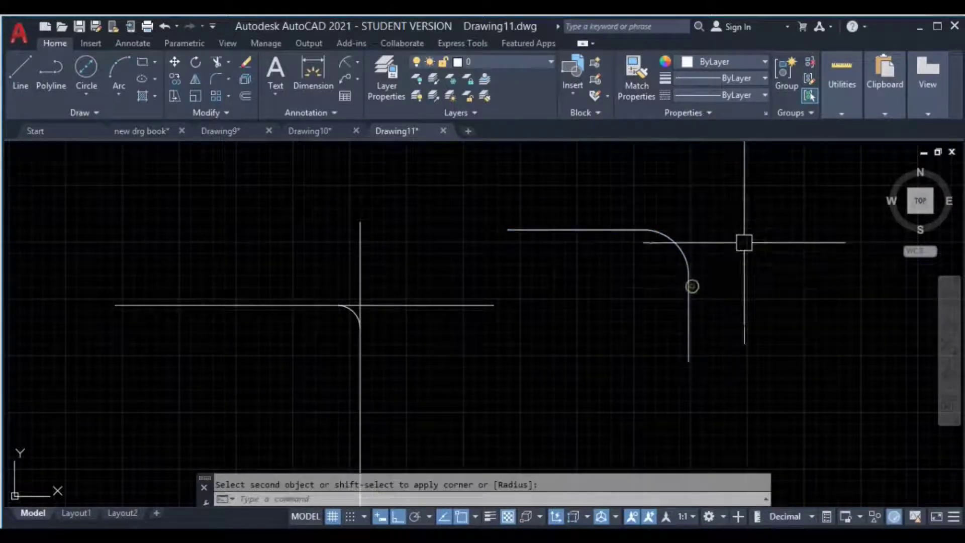
# Draw a connected corner to the right of the trimmed fillet, with a long horizontal line and a shorter vertical line going down.
pyautogui.moveTo(771, 280)
pyautogui.mouseDown(button='middle')
pyautogui.moveTo(559, 338)
pyautogui.moveTo(453, 297)
pyautogui.mouseUp(button='middle')
pyautogui.write('l')
pyautogui.press('Return')
pyautogui.click(402, 255)
pyautogui.click(772, 255)
pyautogui.click(771, 445)
pyautogui.press('Escape')
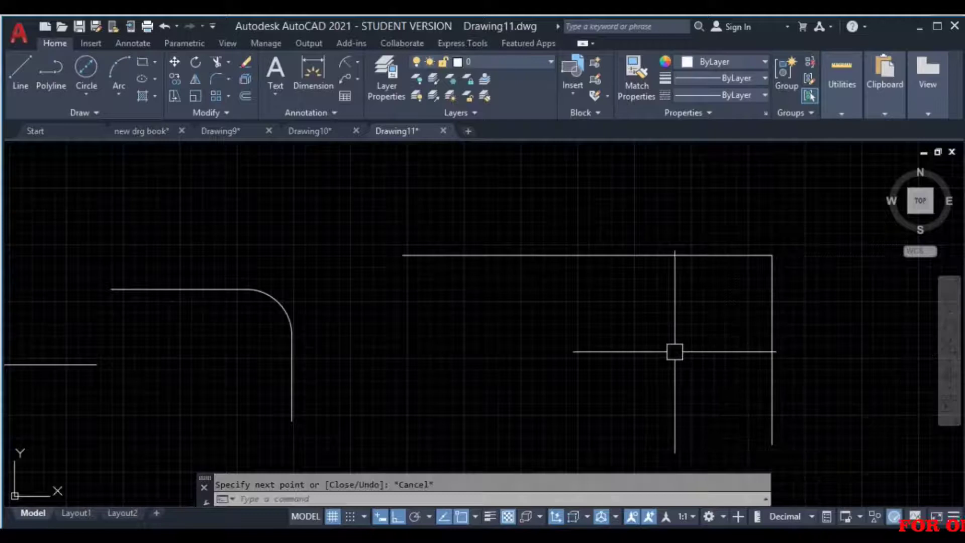
# Fillet the connected corner in No trim mode with the retained radius of 2.
pyautogui.write('f')
pyautogui.press('Return')
pyautogui.write('t')
pyautogui.press('Return')
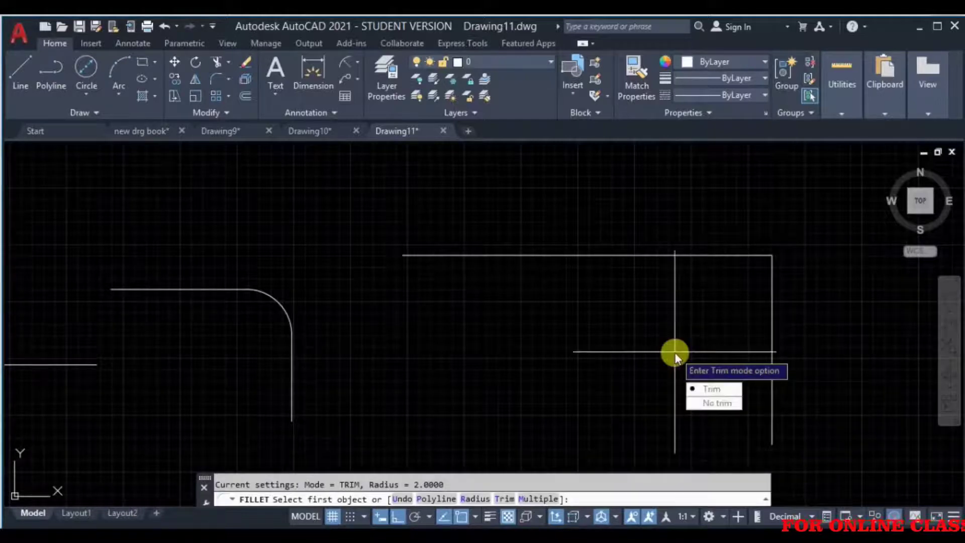
pyautogui.click(715, 405)
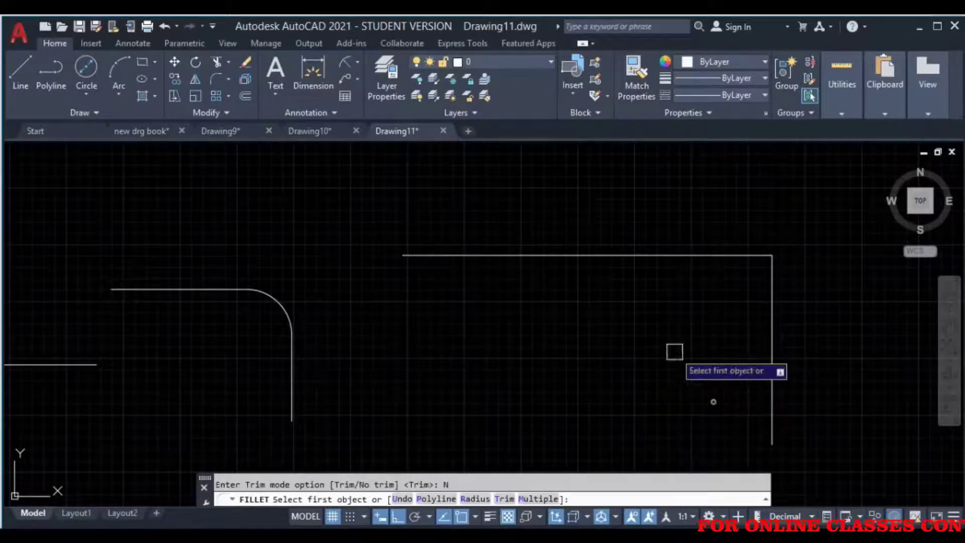
pyautogui.click(657, 256)
pyautogui.click(767, 340)
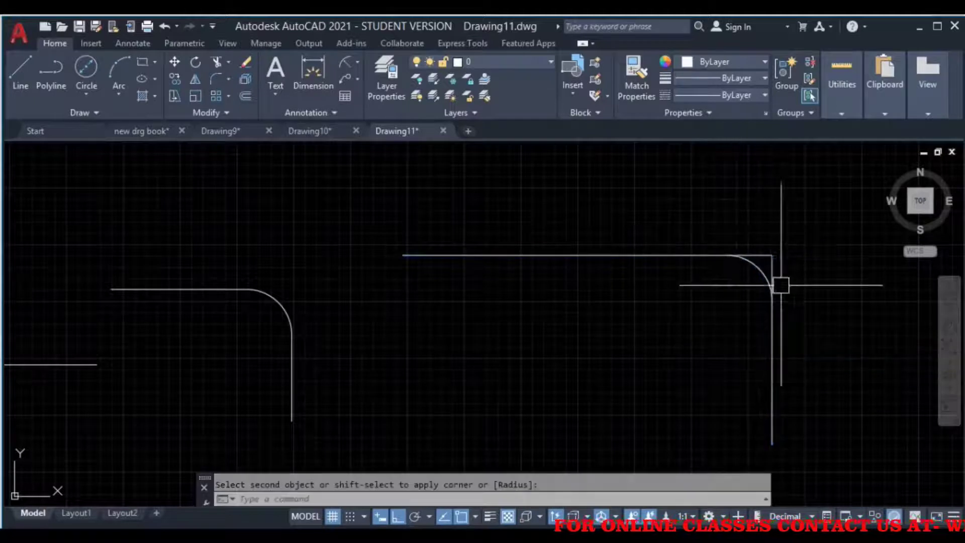
# Erase all the existing line and fillet examples from the drawing.
pyautogui.scroll(-4, 760, 268)
pyautogui.moveTo(761, 270)
pyautogui.mouseDown(button='middle')
pyautogui.moveTo(802, 240)
pyautogui.moveTo(832, 164)
pyautogui.mouseUp(button='middle')
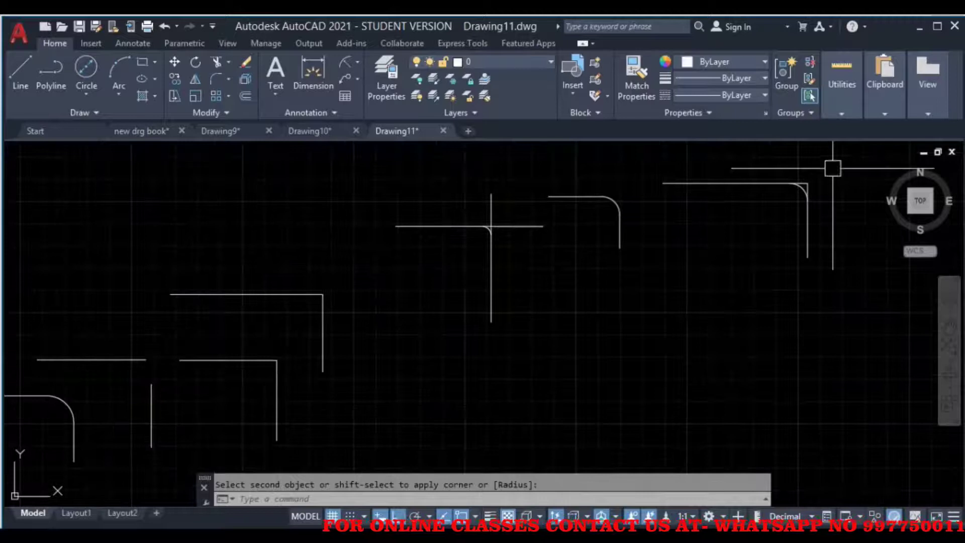
pyautogui.click(833, 168)
pyautogui.scroll(2, 151, 351)
pyautogui.click(129, 340)
pyautogui.scroll(-4, 339, 355)
pyautogui.press('Delete')
pyautogui.moveTo(358, 364); pyautogui.dragTo(433, 300, button='middle')
pyautogui.click(422, 294)
pyautogui.click(131, 397)
pyautogui.press('Delete')
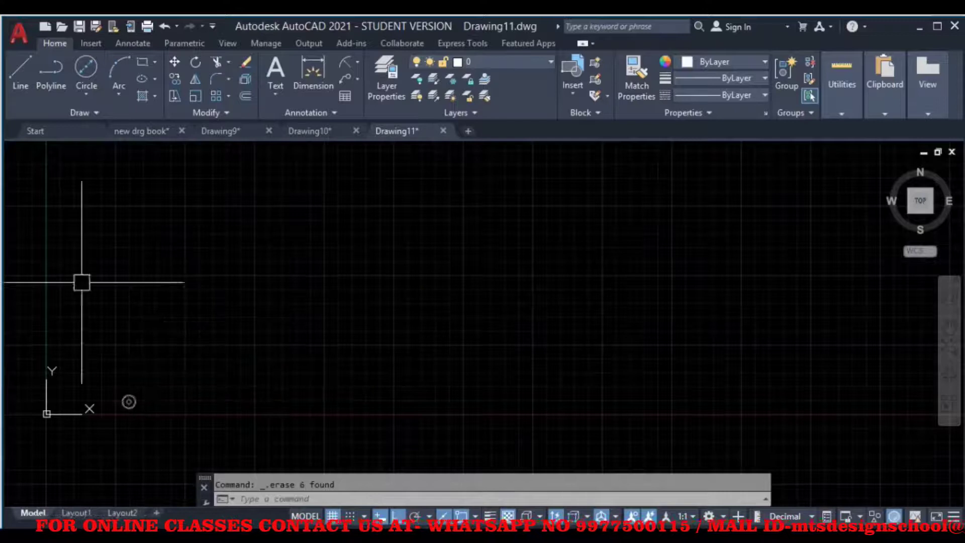
# Draw a five-segment stepped polyline running horizontally right, down, right, up and right again.
pyautogui.click(49, 70)
pyautogui.click(179, 219)
pyautogui.click(439, 220)
pyautogui.click(440, 436)
pyautogui.click(668, 437)
pyautogui.click(668, 261)
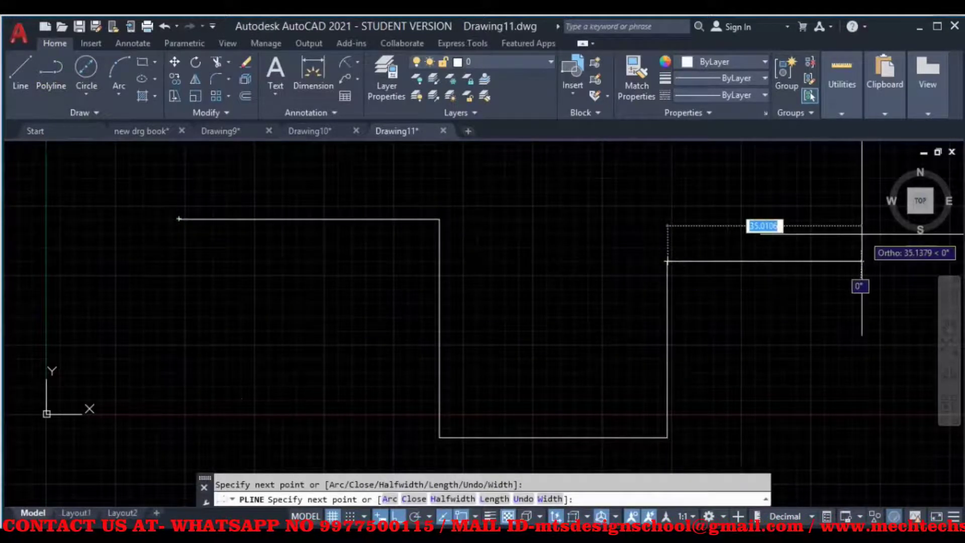
pyautogui.click(856, 261)
pyautogui.moveTo(856, 262); pyautogui.dragTo(776, 255, button='middle')
pyautogui.press('Escape')
# Select the stepped polyline from different segments to check whether it behaves as one object, and clear the selection.
pyautogui.click(741, 233)
pyautogui.click(700, 306)
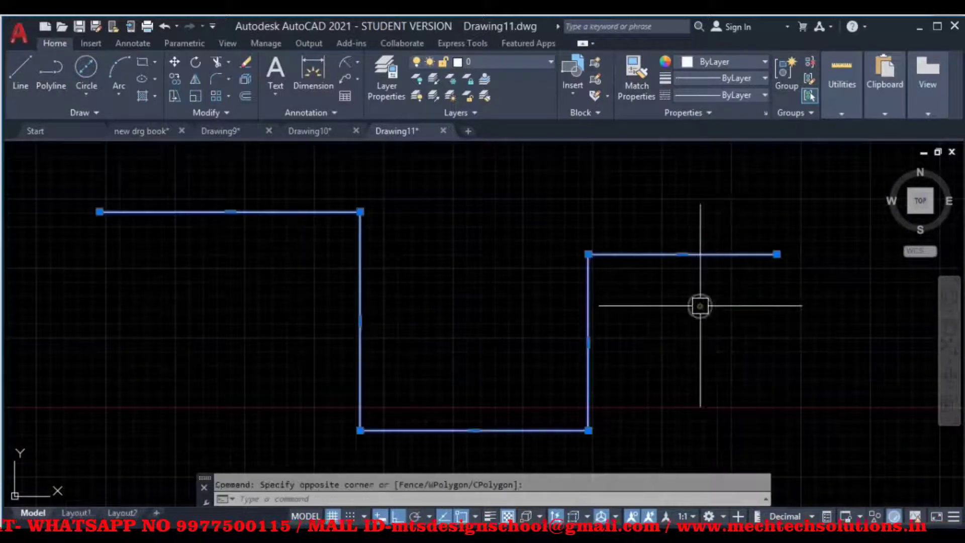
pyautogui.moveTo(689, 327); pyautogui.dragTo(683, 306, button='middle')
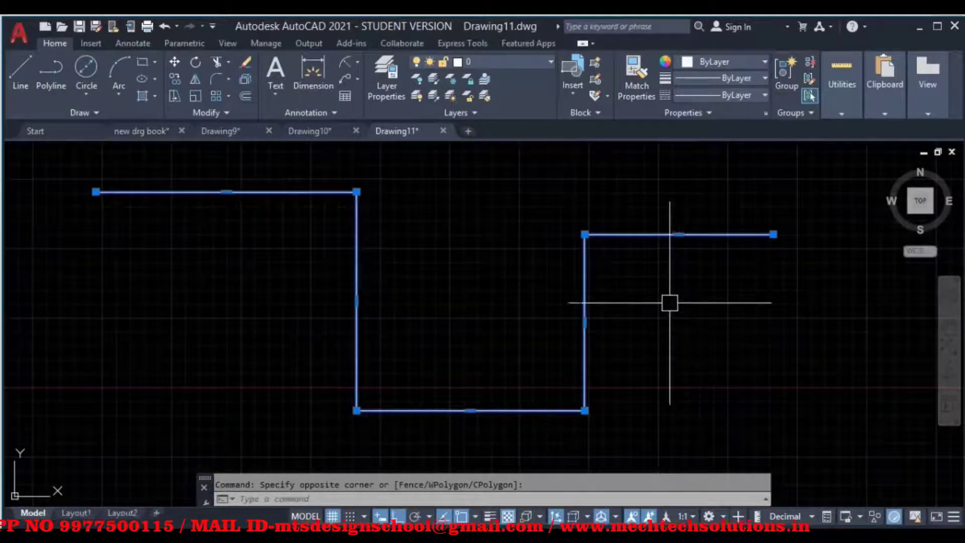
pyautogui.press('Escape')
pyautogui.click(387, 209)
pyautogui.click(291, 276)
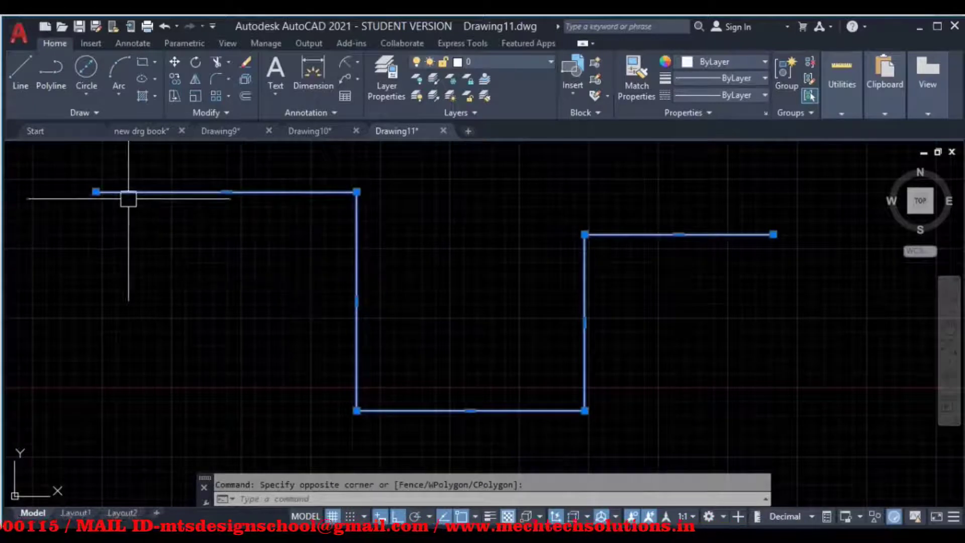
pyautogui.press('Escape')
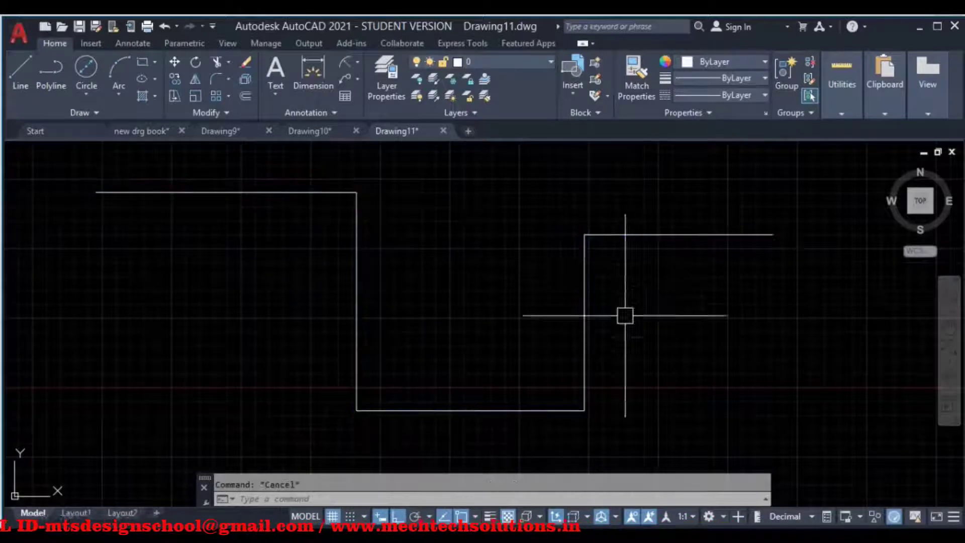
# Fillet all corners of the stepped polyline at once with the Polyline option, in No trim mode with radius 2.
pyautogui.click(215, 76)
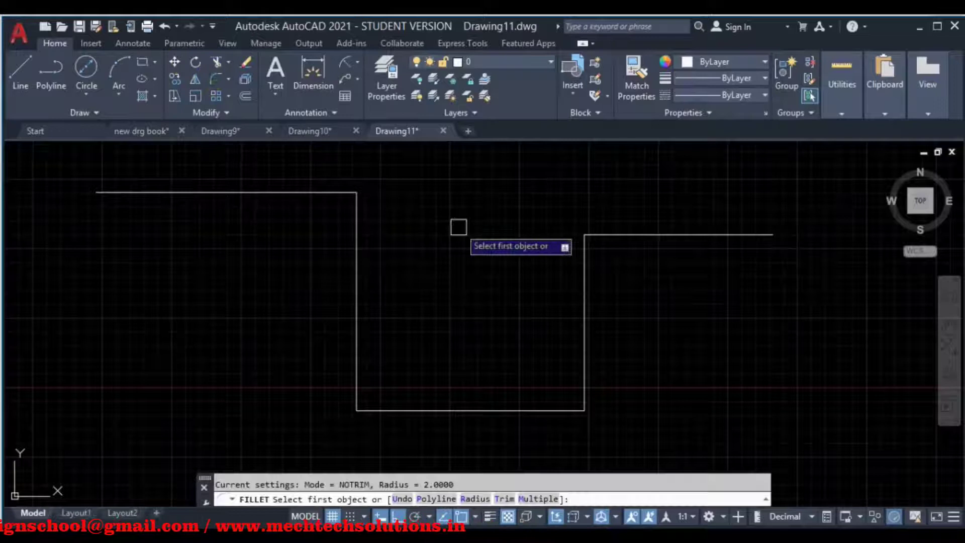
pyautogui.click(435, 499)
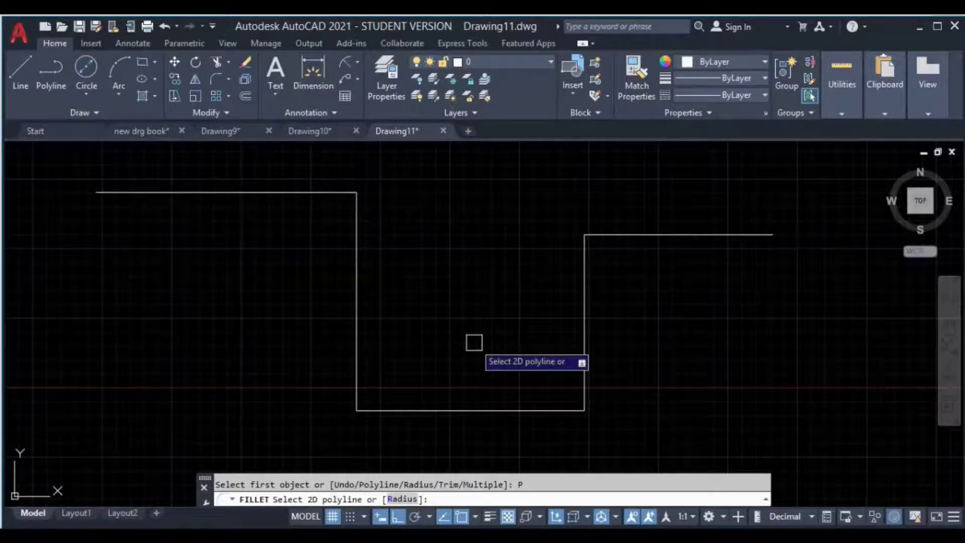
pyautogui.click(459, 406)
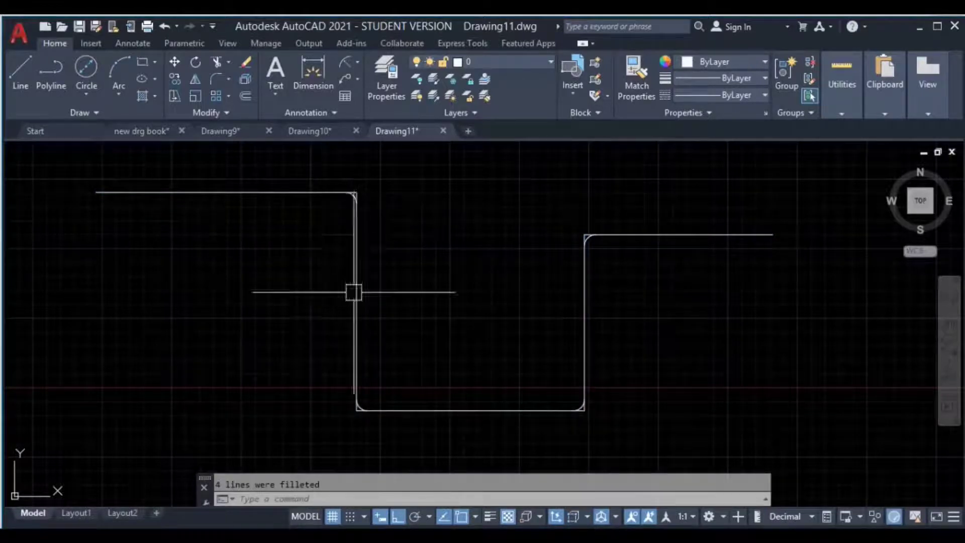
pyautogui.scroll(4, 609, 234)
pyautogui.scroll(-5, 562, 239)
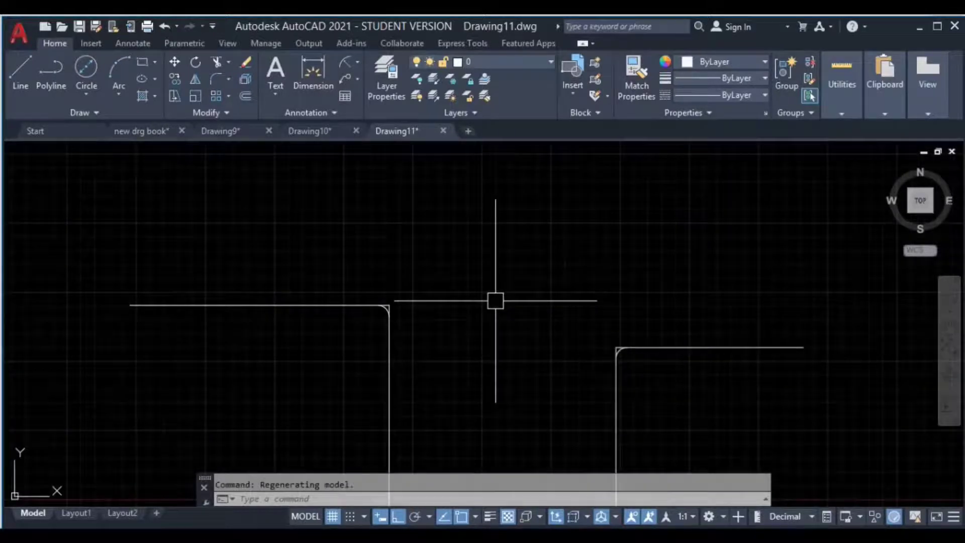
# Draw another five-segment stepped polyline above the filleted one, starting with a horizontal segment about 46 units long.
pyautogui.click(53, 90)
pyautogui.click(157, 182)
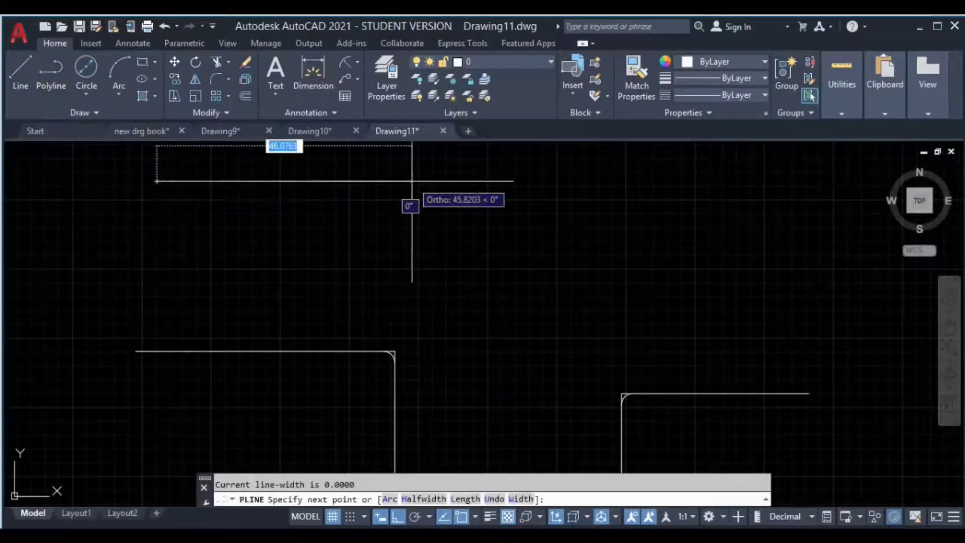
pyautogui.click(412, 181)
pyautogui.click(442, 313)
pyautogui.click(604, 314)
pyautogui.click(604, 200)
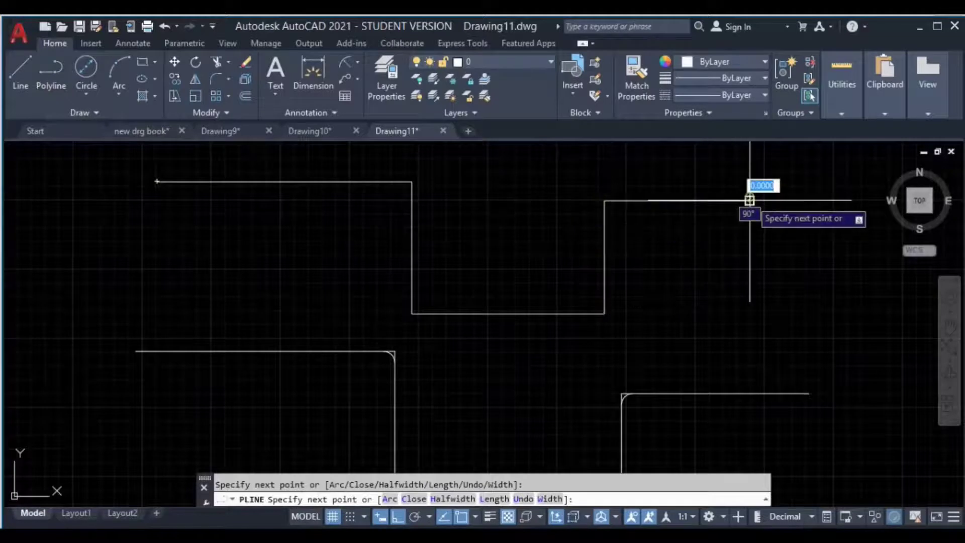
pyautogui.click(749, 201)
pyautogui.press('Escape')
# Fillet all corners of the upper polyline at once with the Polyline option, in Trim mode with radius 4.
pyautogui.write('f')
pyautogui.press('Return')
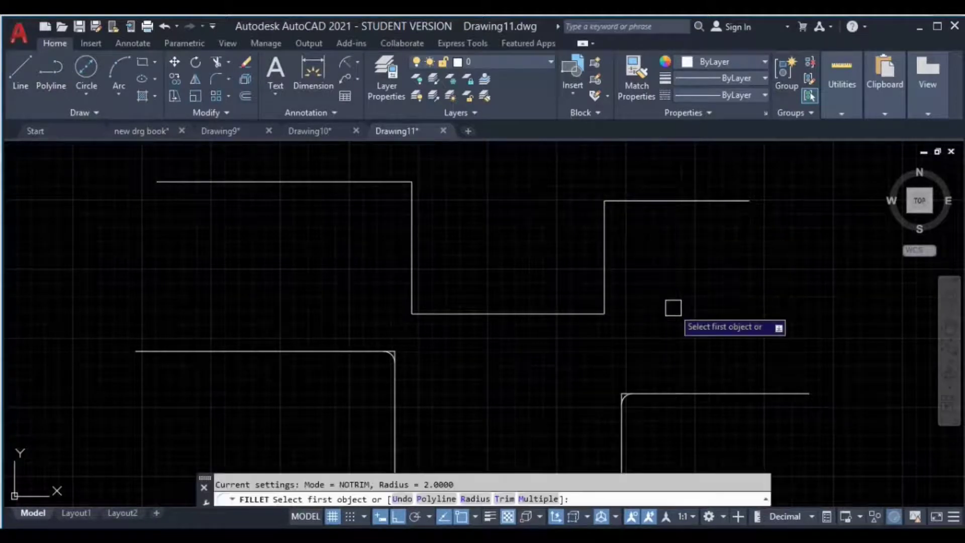
pyautogui.write('t')
pyautogui.press('Return')
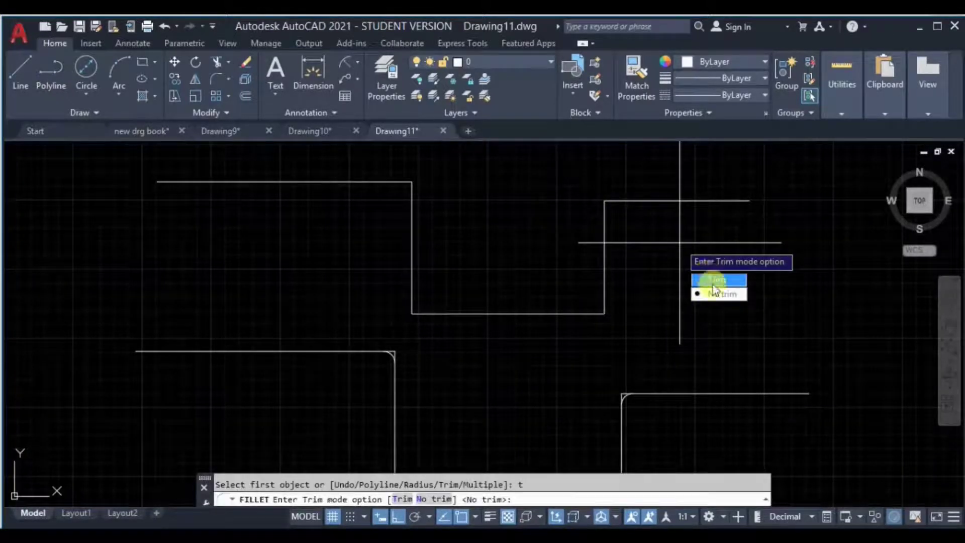
pyautogui.click(713, 283)
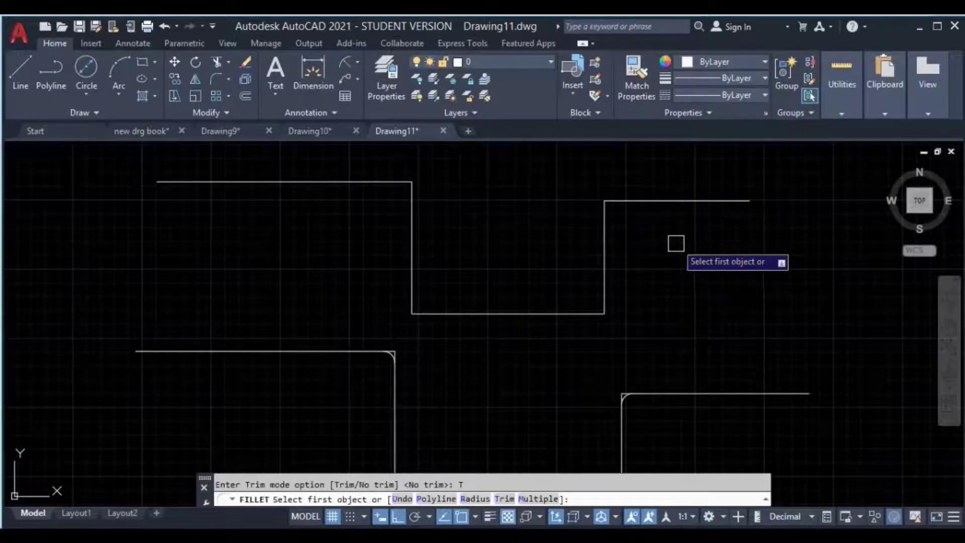
pyautogui.write('r')
pyautogui.press('Return')
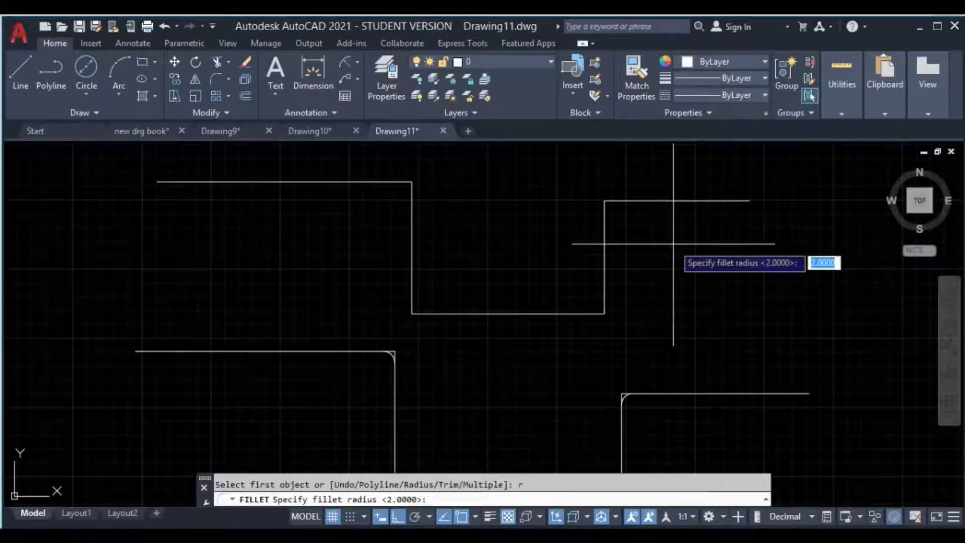
pyautogui.press('Return')
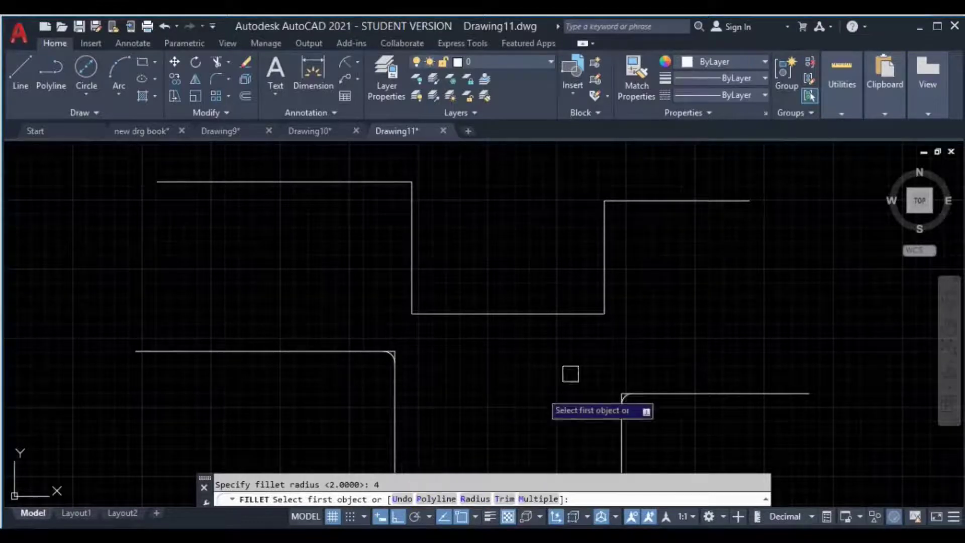
pyautogui.write('p')
pyautogui.press('Return')
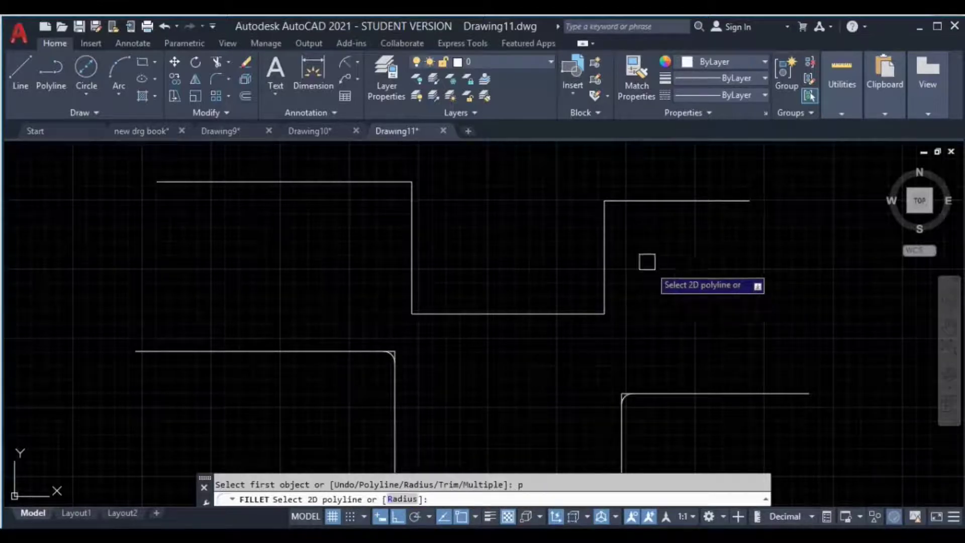
pyautogui.click(605, 225)
pyautogui.click(605, 226)
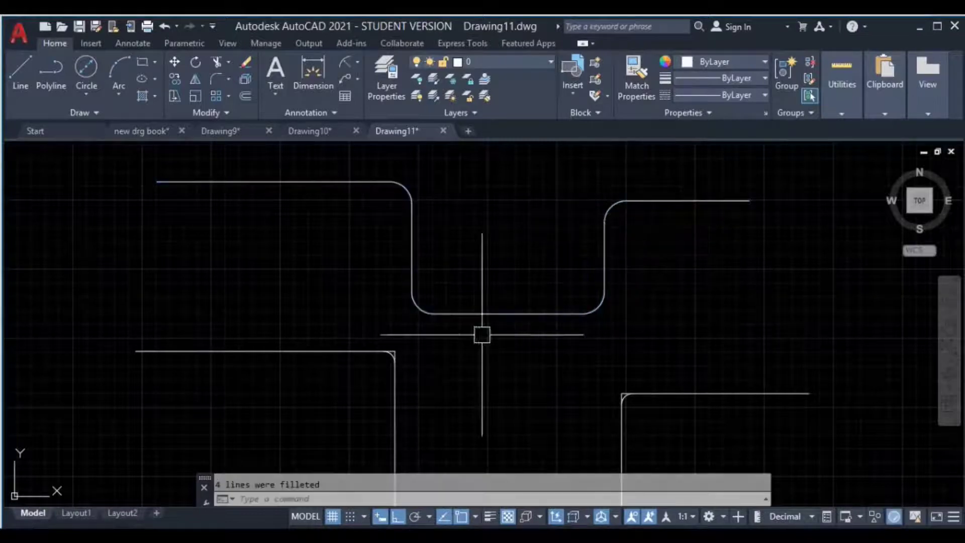
# Draw a rectangle about 43 by 24 units above the filleted polylines.
pyautogui.moveTo(460, 150)
pyautogui.mouseDown(button='middle')
pyautogui.moveTo(454, 305)
pyautogui.moveTo(361, 369)
pyautogui.mouseUp(button='middle')
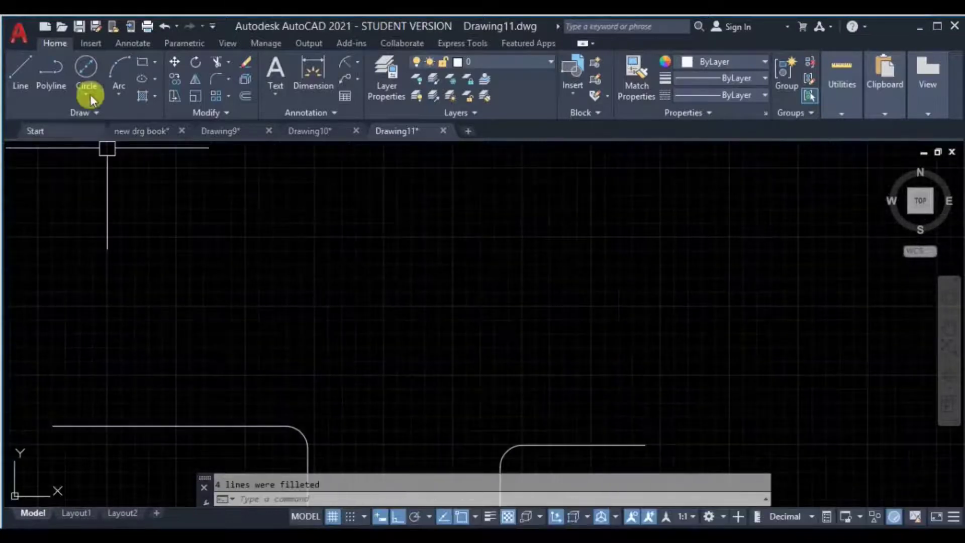
pyautogui.click(145, 61)
pyautogui.click(384, 198)
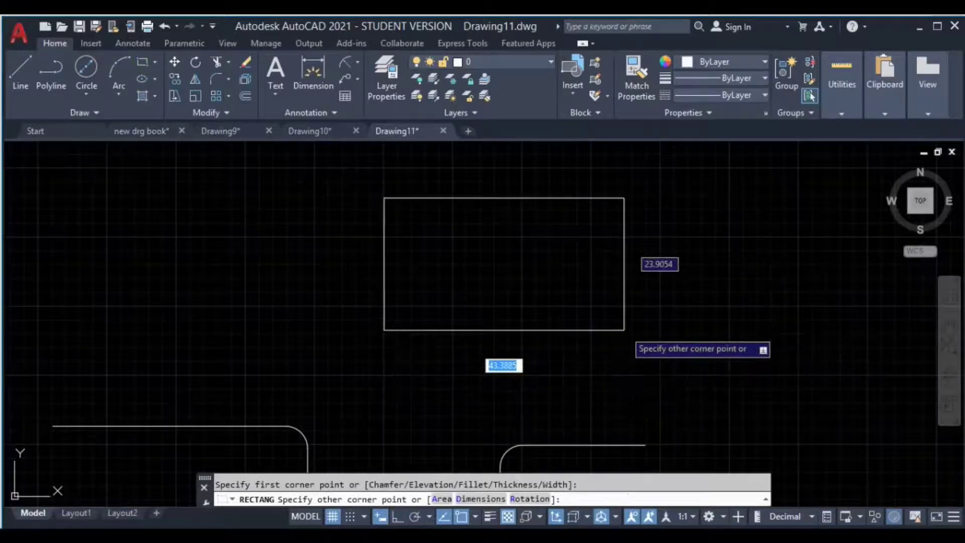
pyautogui.click(624, 330)
pyautogui.moveTo(694, 271); pyautogui.dragTo(656, 270, button='middle')
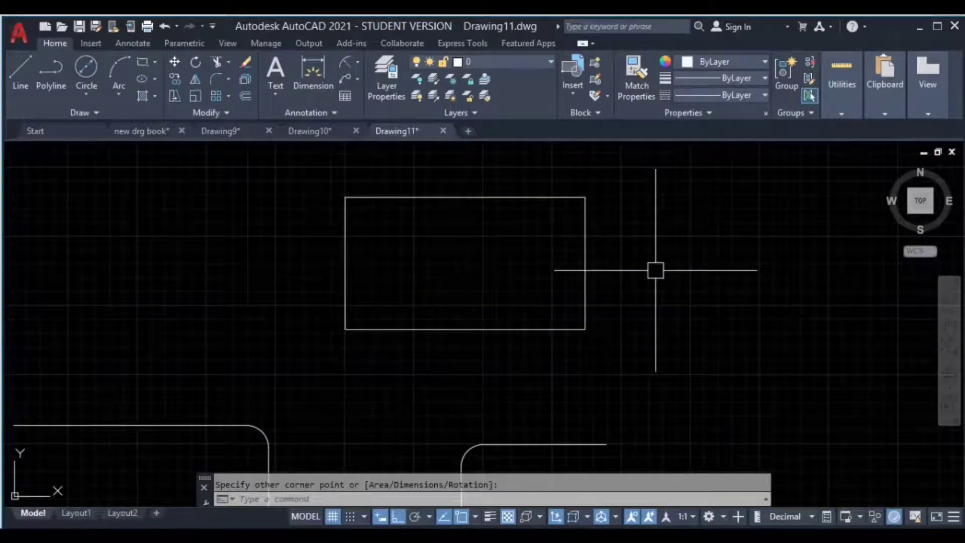
# Fillet all four corners of the rectangle at once with the Polyline option and the retained radius of 4.
pyautogui.write('f')
pyautogui.press('Return')
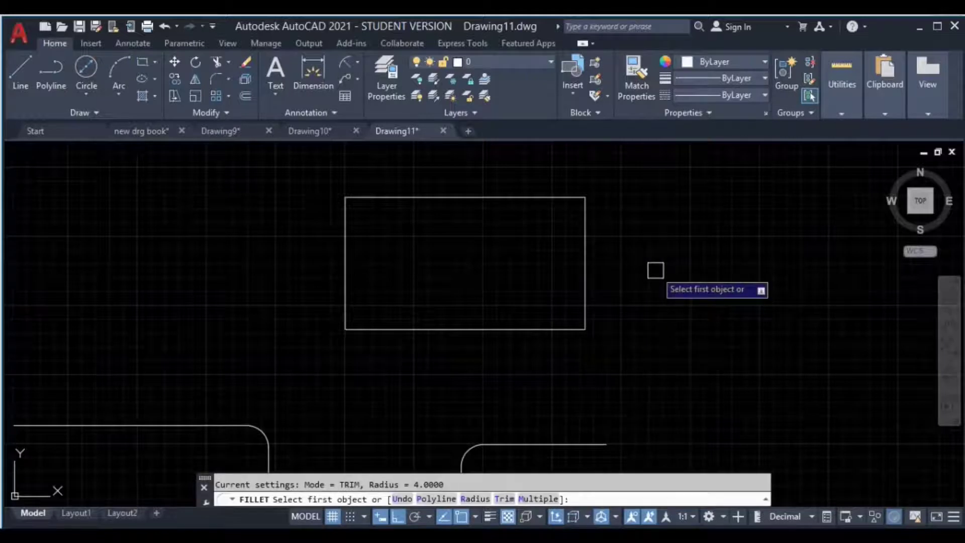
pyautogui.write('p')
pyautogui.press('Return')
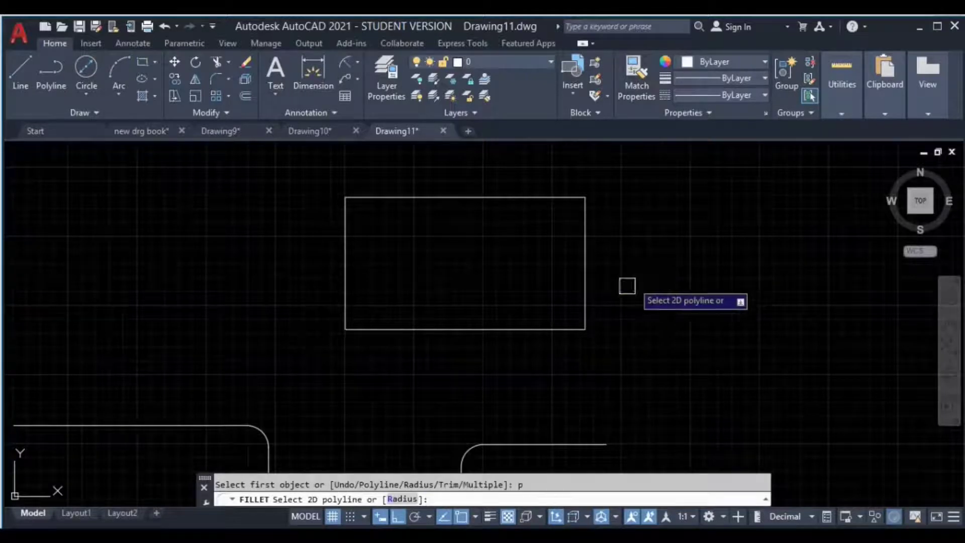
pyautogui.click(587, 286)
# Erase the rectangle, both polylines and the leftover fillet arcs.
pyautogui.scroll(-2, 603, 211)
pyautogui.click(675, 185)
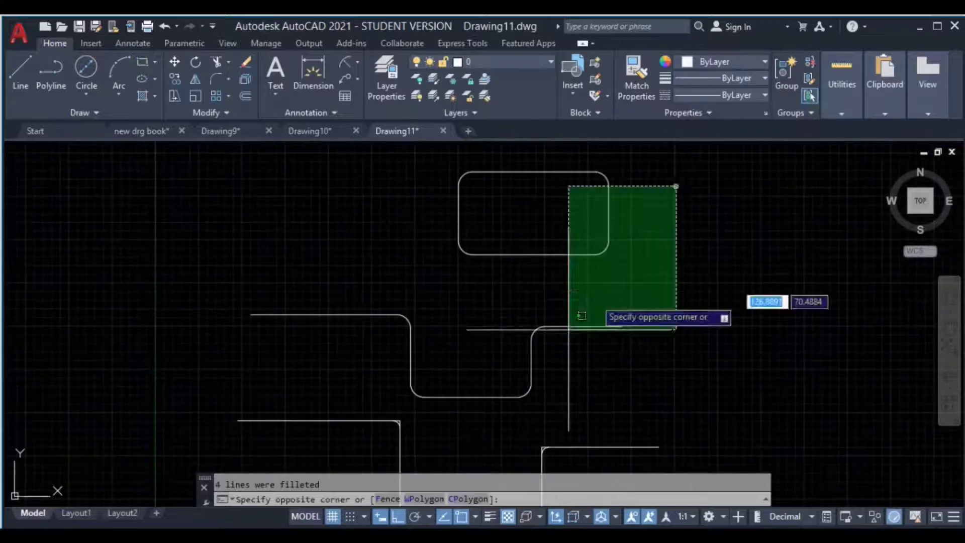
pyautogui.click(334, 427)
pyautogui.moveTo(587, 326); pyautogui.dragTo(573, 273, button='middle')
pyautogui.press('Delete')
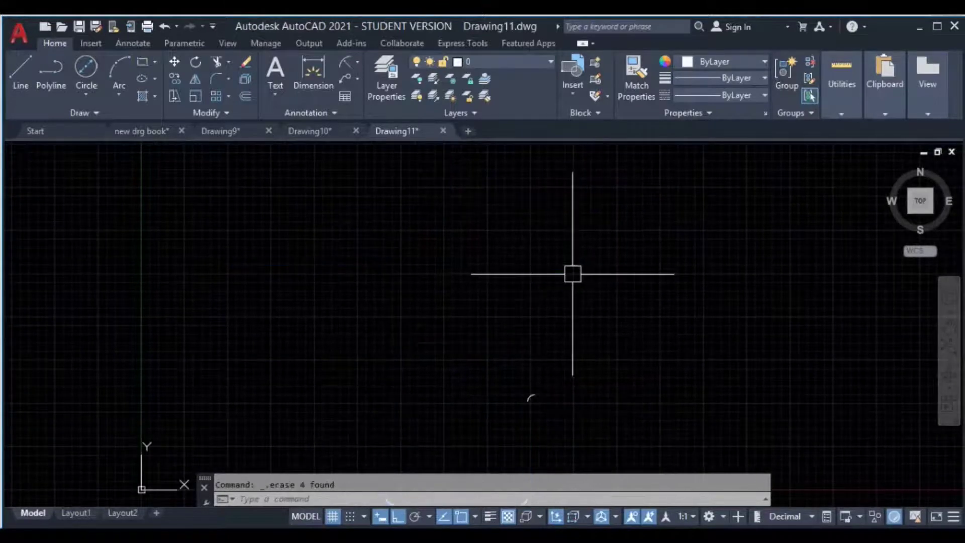
pyautogui.moveTo(602, 306); pyautogui.dragTo(612, 230, button='middle')
pyautogui.click(612, 230)
pyautogui.click(334, 441)
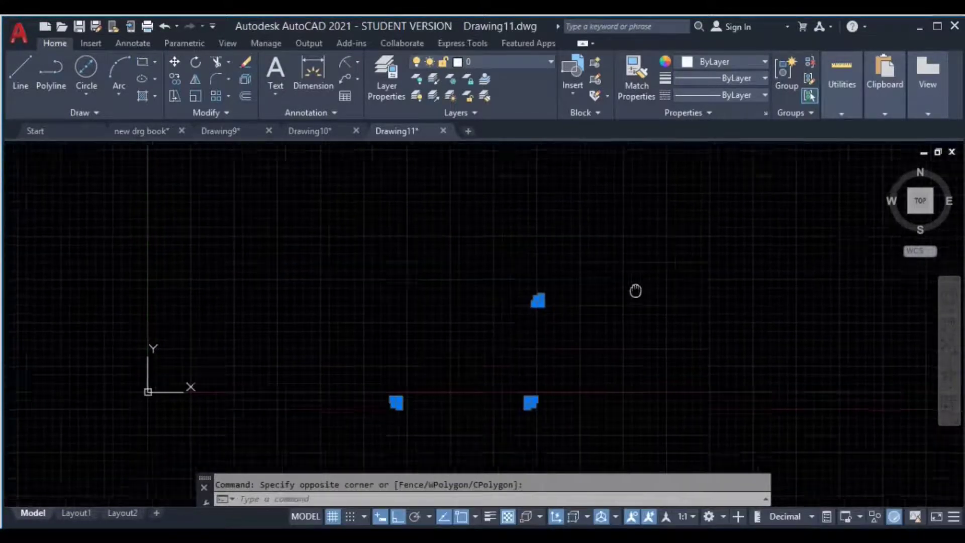
pyautogui.press('Delete')
pyautogui.press('Escape')
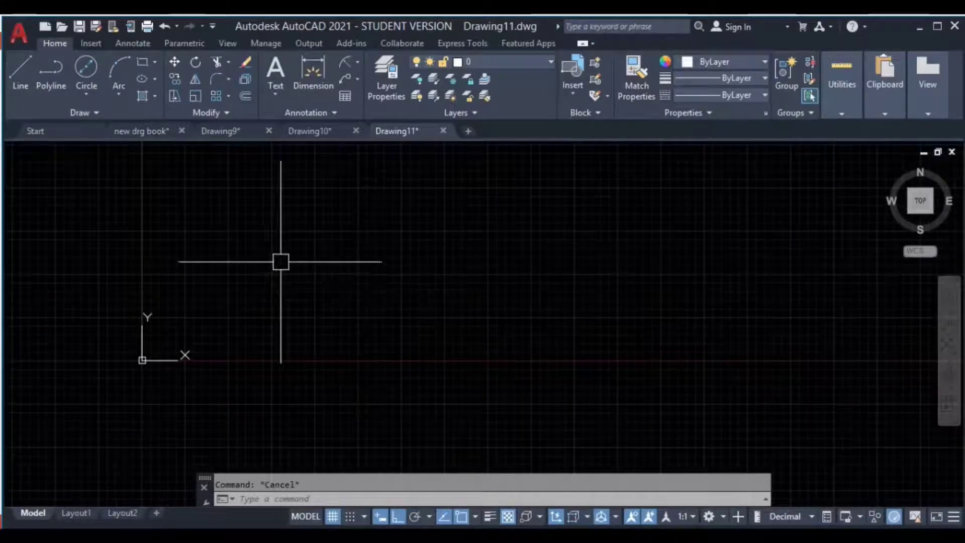
# Draw a chain of eight connected horizontal and vertical lines forming a square-wave profile with two dips.
pyautogui.write('l')
pyautogui.press('Return')
pyautogui.click(236, 221)
pyautogui.click(476, 220)
pyautogui.click(476, 392)
pyautogui.click(673, 392)
pyautogui.click(674, 231)
pyautogui.moveTo(674, 231); pyautogui.dragTo(521, 245, button='middle')
pyautogui.click(722, 243)
pyautogui.moveTo(723, 301); pyautogui.dragTo(652, 299, button='middle')
pyautogui.click(651, 428)
pyautogui.click(807, 428)
pyautogui.click(807, 251)
pyautogui.press('Return')
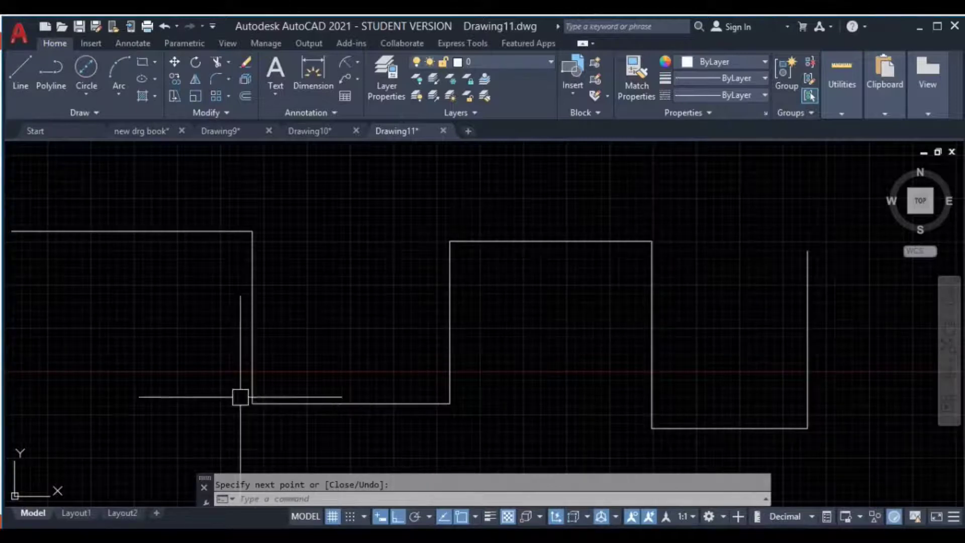
# Fillet the upper and lower corners of the first vertical line one at a time, in Trim mode with radius 4.
pyautogui.click(214, 78)
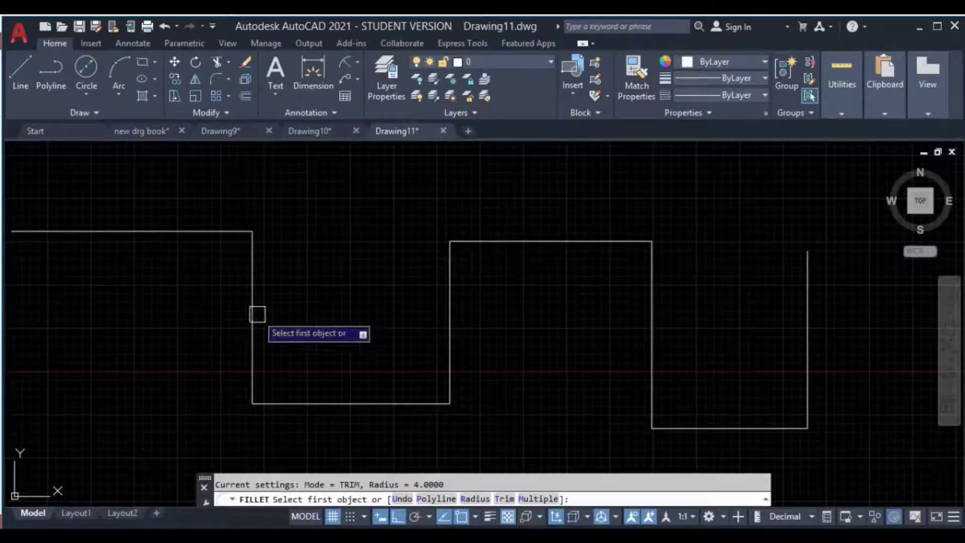
pyautogui.click(251, 282)
pyautogui.click(224, 231)
pyautogui.press('Return')
pyautogui.click(252, 352)
pyautogui.click(302, 403)
# Fillet the next three corners of the line chain individually with radius 4, and undo all the individual corner fillets.
pyautogui.press('Return')
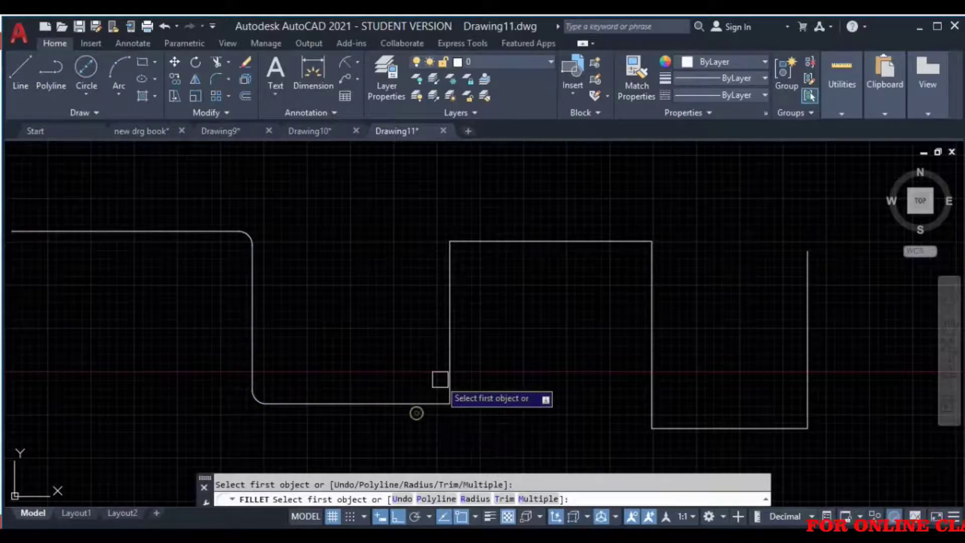
pyautogui.click(448, 367)
pyautogui.click(425, 402)
pyautogui.press('Return')
pyautogui.click(450, 267)
pyautogui.click(478, 243)
pyautogui.press('Return')
pyautogui.click(616, 242)
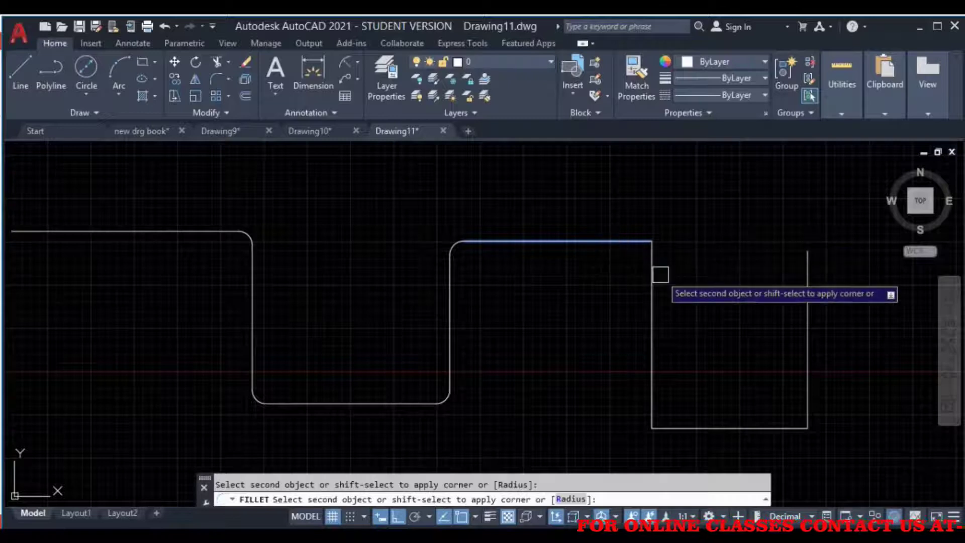
pyautogui.click(653, 280)
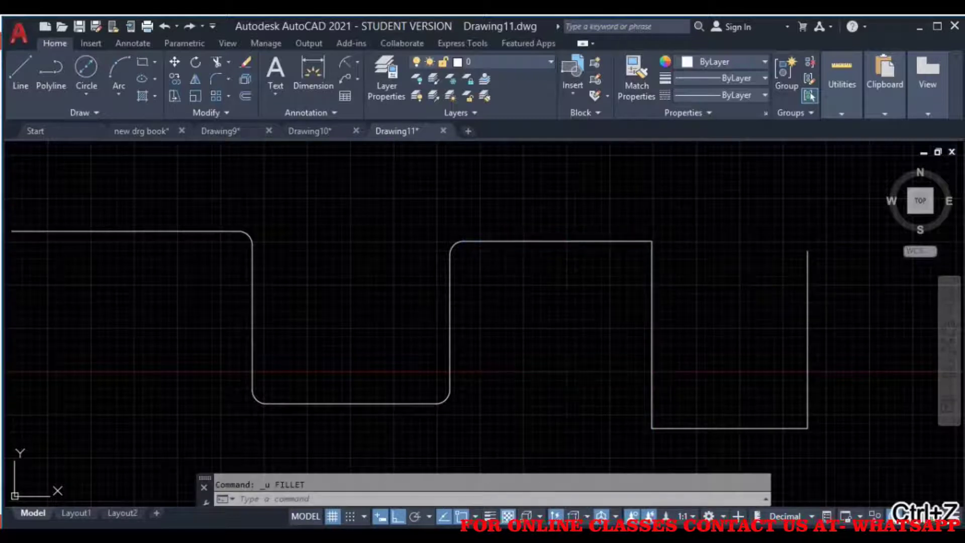
pyautogui.hotkey('ctrl', 'z')
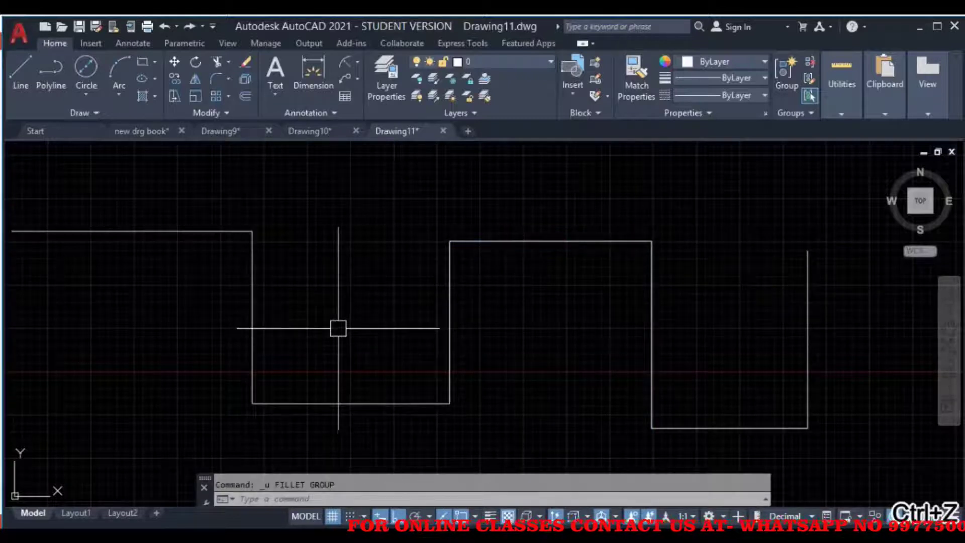
# Fillet the first four corners of the square-wave line chain in one run with the Multiple option, Trim mode and radius 4.
pyautogui.click(214, 81)
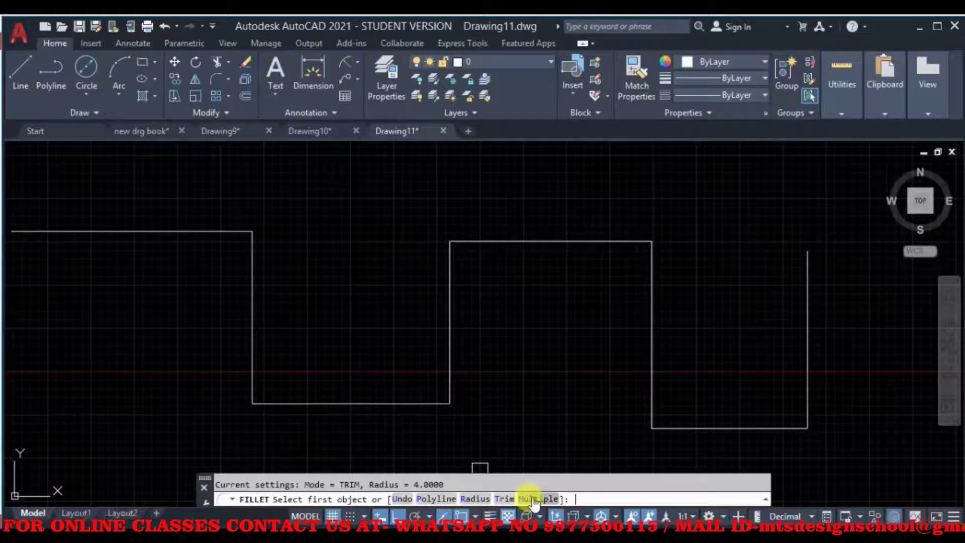
pyautogui.click(224, 232)
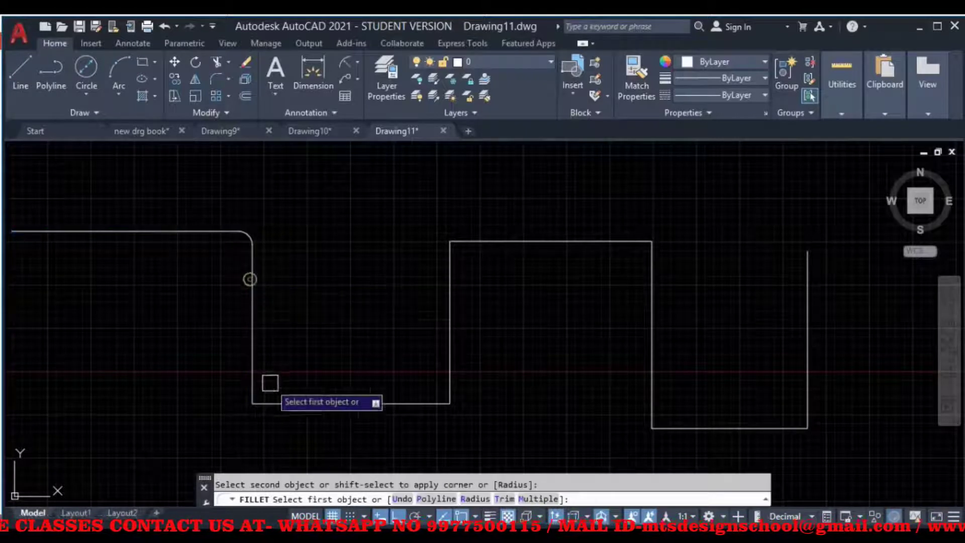
pyautogui.click(251, 368)
pyautogui.click(251, 375)
pyautogui.click(280, 400)
pyautogui.click(424, 400)
pyautogui.click(445, 376)
pyautogui.click(449, 266)
pyautogui.click(498, 242)
# Fillet the remaining three corners of the line chain with radius 4 in the same Multiple run and end the command.
pyautogui.click(592, 243)
pyautogui.click(653, 281)
pyautogui.click(652, 396)
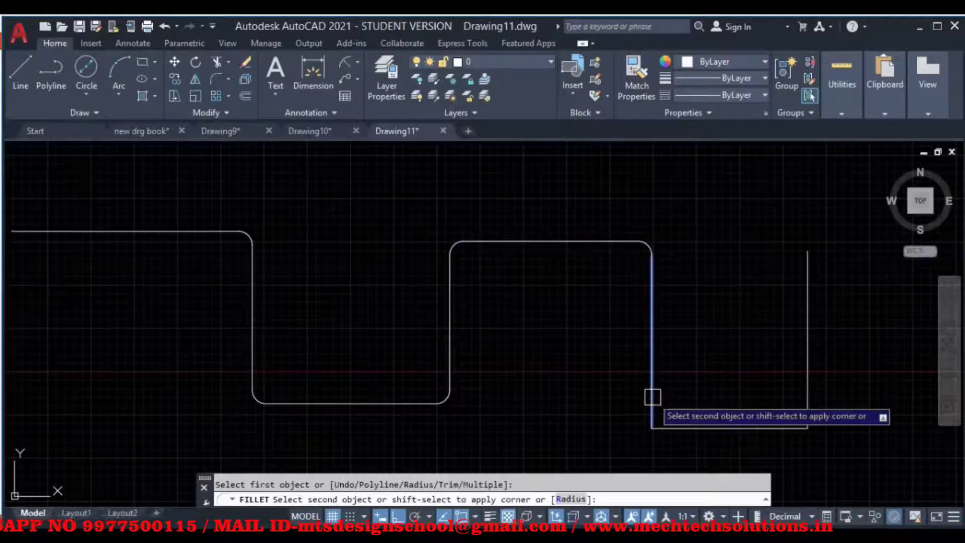
pyautogui.click(688, 431)
pyautogui.click(779, 429)
pyautogui.click(801, 396)
pyautogui.moveTo(776, 399); pyautogui.dragTo(731, 347, button='middle')
pyautogui.press('Escape')
pyautogui.moveTo(631, 358); pyautogui.dragTo(610, 351, button='middle')
pyautogui.moveTo(506, 408); pyautogui.dragTo(495, 331, button='middle')
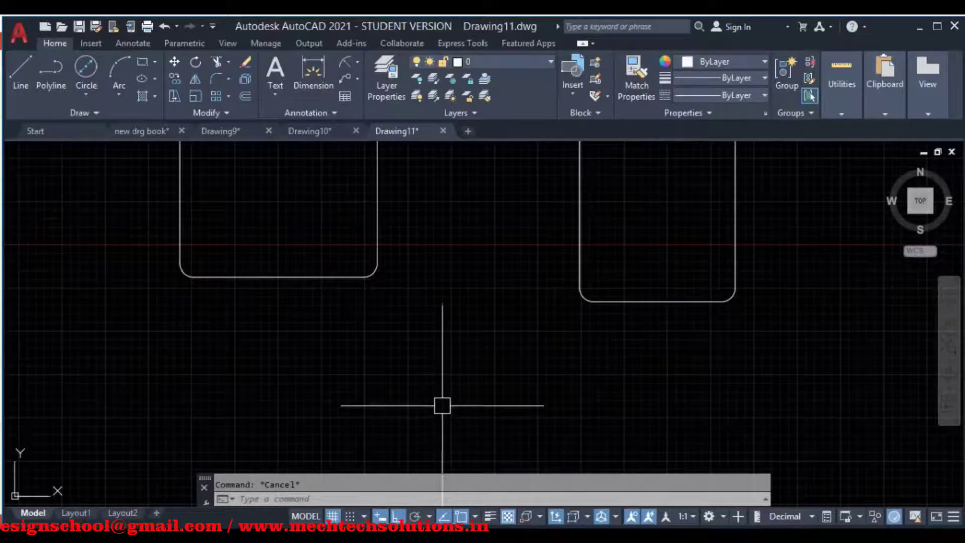
pyautogui.moveTo(442, 405); pyautogui.dragTo(478, 427, button='middle')
pyautogui.click(215, 78)
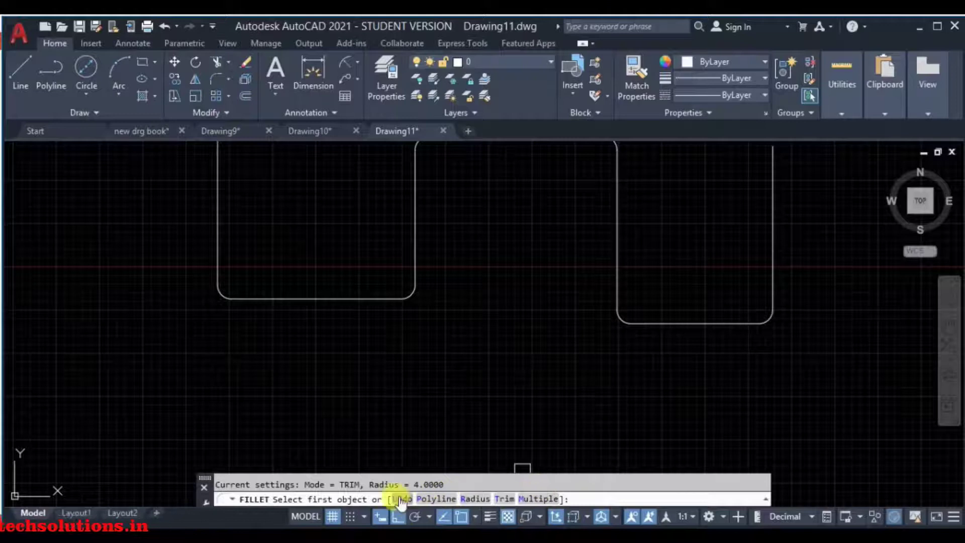
pyautogui.moveTo(516, 352); pyautogui.dragTo(407, 396, button='middle')
pyautogui.scroll(-2, 491, 260)
pyautogui.moveTo(491, 263); pyautogui.dragTo(523, 334, button='middle')
pyautogui.moveTo(508, 248); pyautogui.dragTo(502, 350, button='middle')
pyautogui.press('Escape')
pyautogui.moveTo(355, 285); pyautogui.dragTo(311, 297, button='middle')
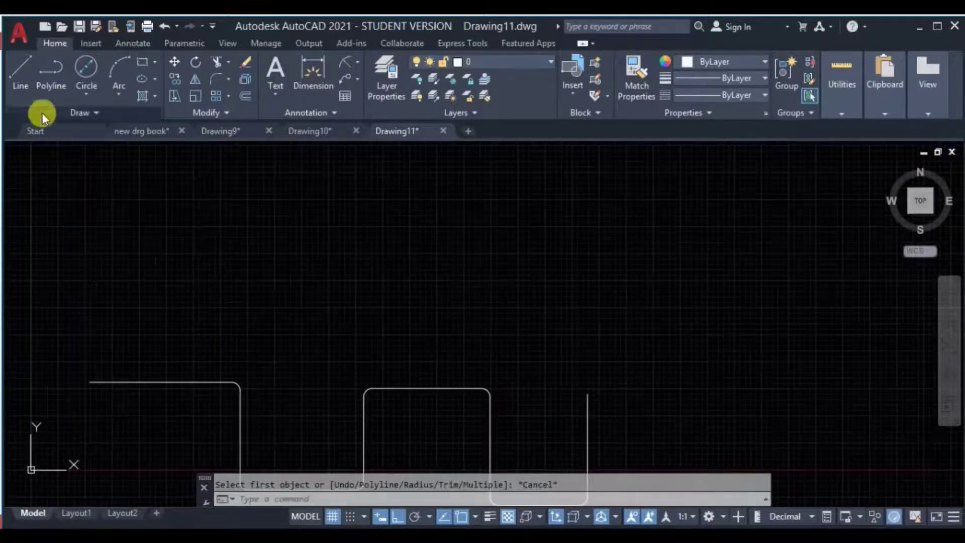
# Draw two connected lines above the filleted chain, 50 units horizontal and 50 units vertically down.
pyautogui.click(21, 69)
pyautogui.click(483, 171)
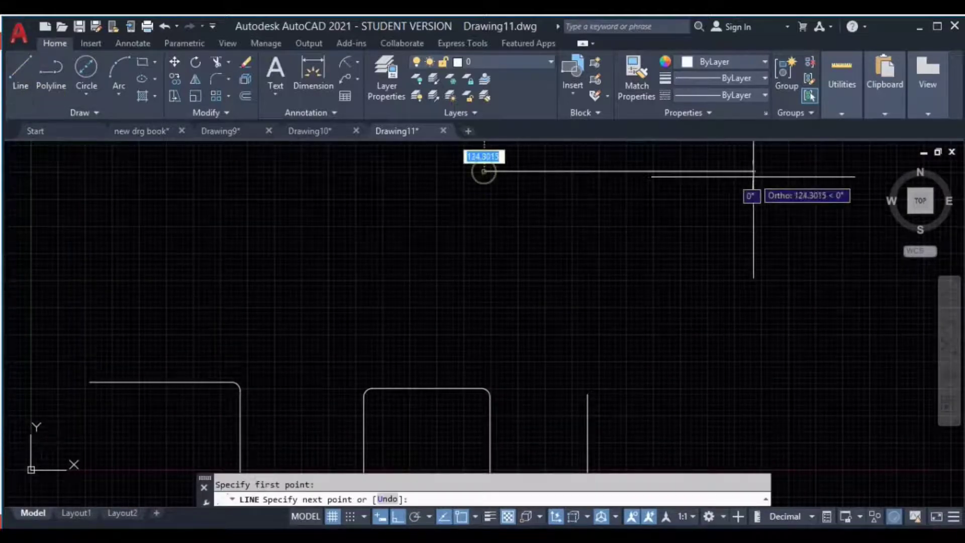
pyautogui.moveTo(731, 194); pyautogui.dragTo(717, 243, button='middle')
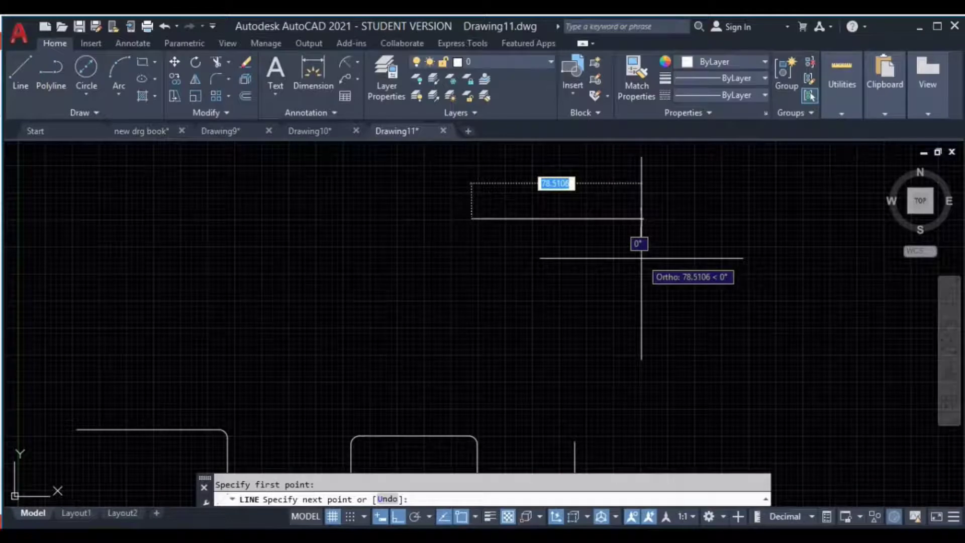
pyautogui.write('50')
pyautogui.press('Return')
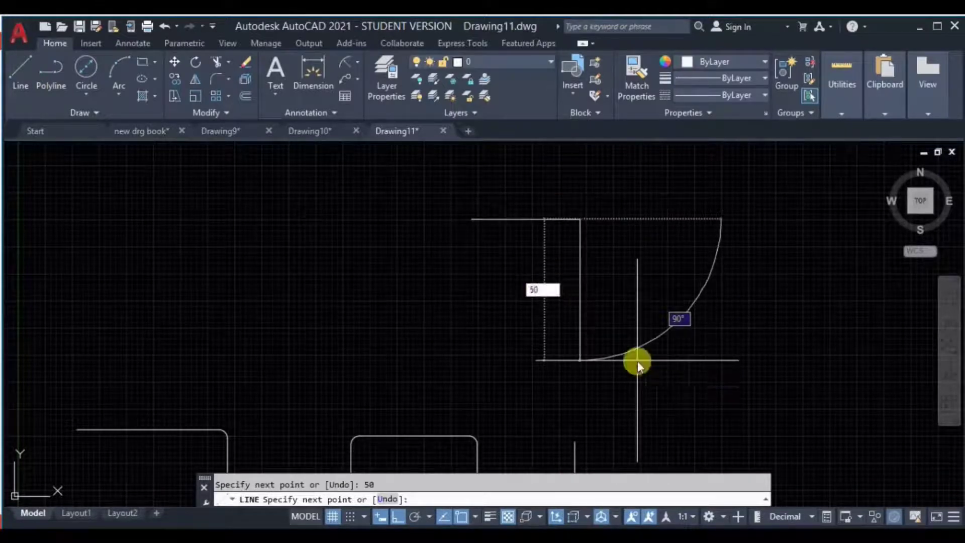
pyautogui.press('Return')
pyautogui.press('Escape')
pyautogui.moveTo(575, 243); pyautogui.dragTo(470, 259, button='middle')
pyautogui.scroll(2, 491, 243)
pyautogui.press('Escape')
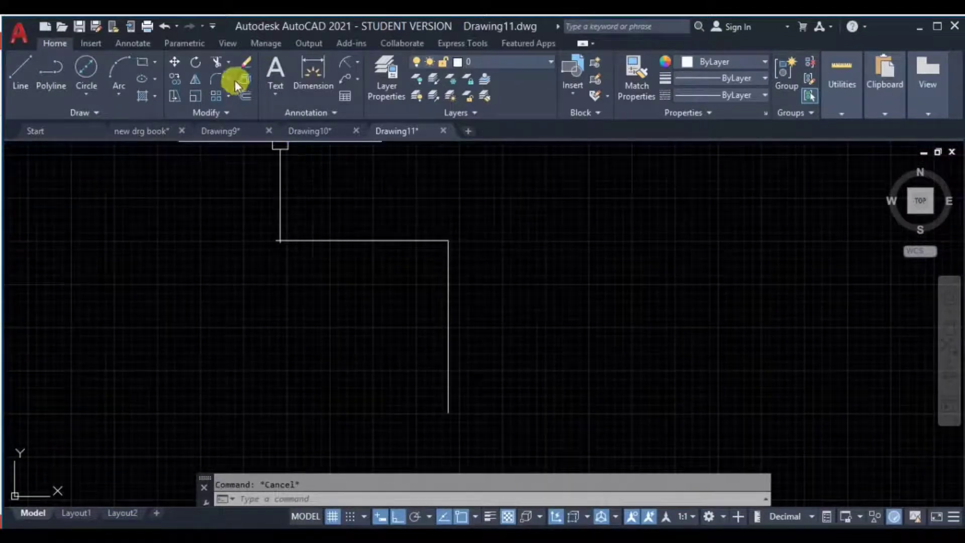
# Chamfer the corner of the two 50-unit lines with distance 20 on the horizontal line and 10 on the vertical line.
pyautogui.click(228, 79)
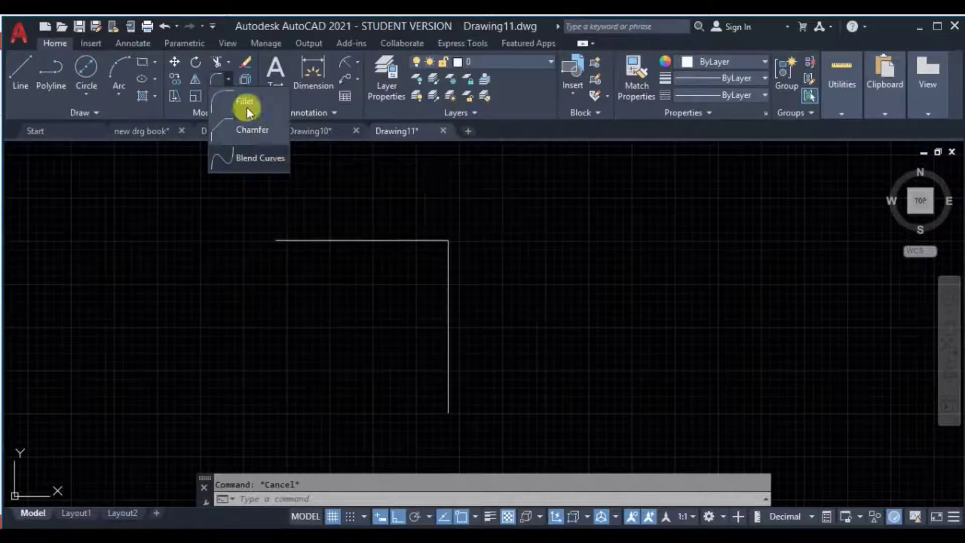
pyautogui.click(229, 78)
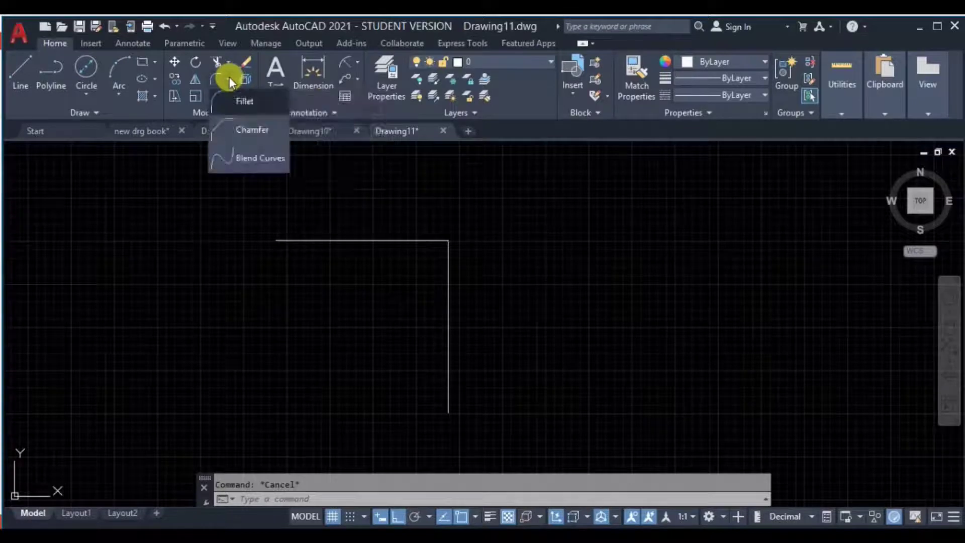
pyautogui.click(248, 134)
pyautogui.moveTo(498, 205); pyautogui.dragTo(491, 191, button='middle')
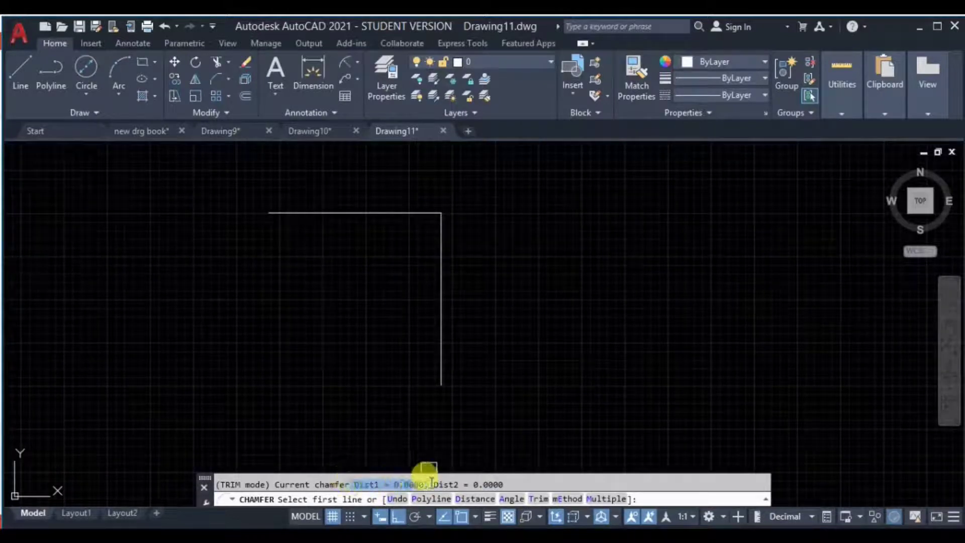
pyautogui.moveTo(420, 483); pyautogui.dragTo(457, 484)
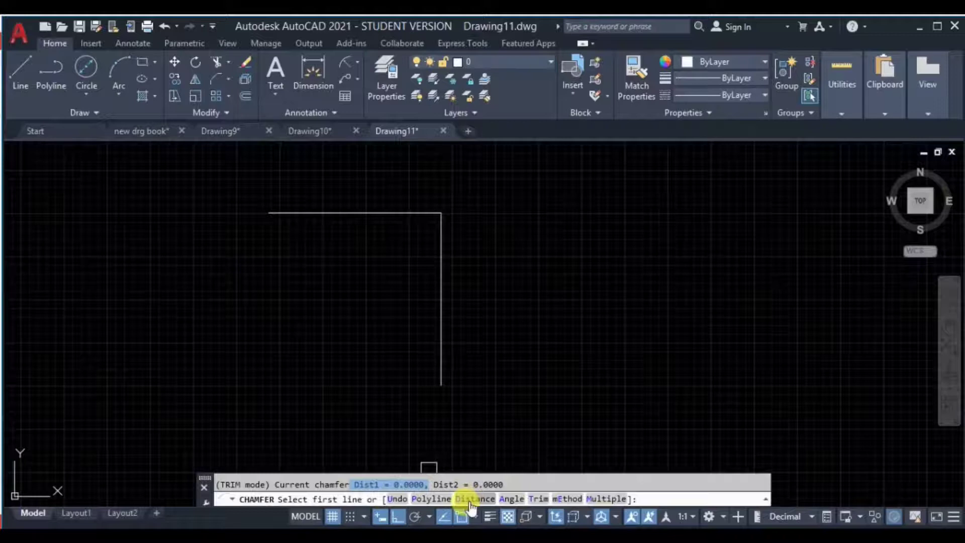
pyautogui.write('d')
pyautogui.press('Return')
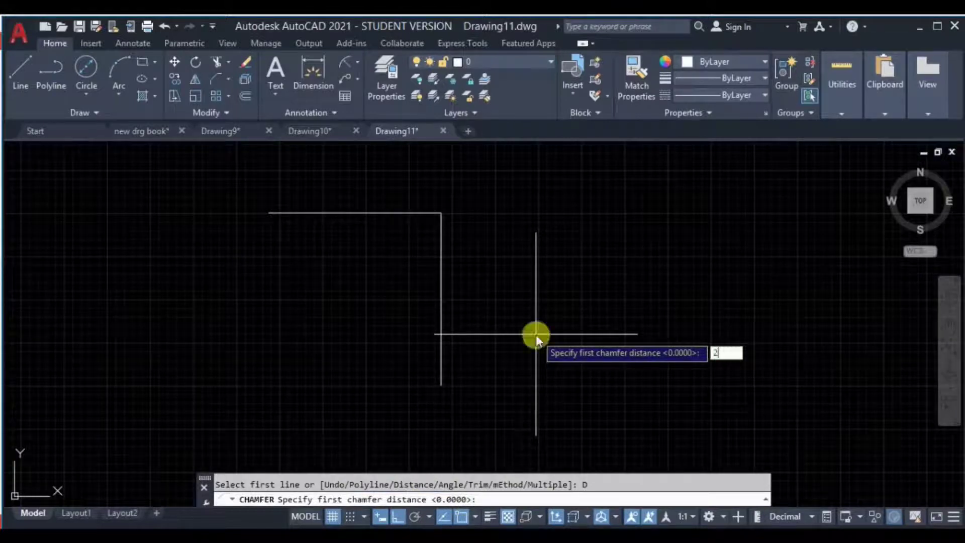
pyautogui.press('Return')
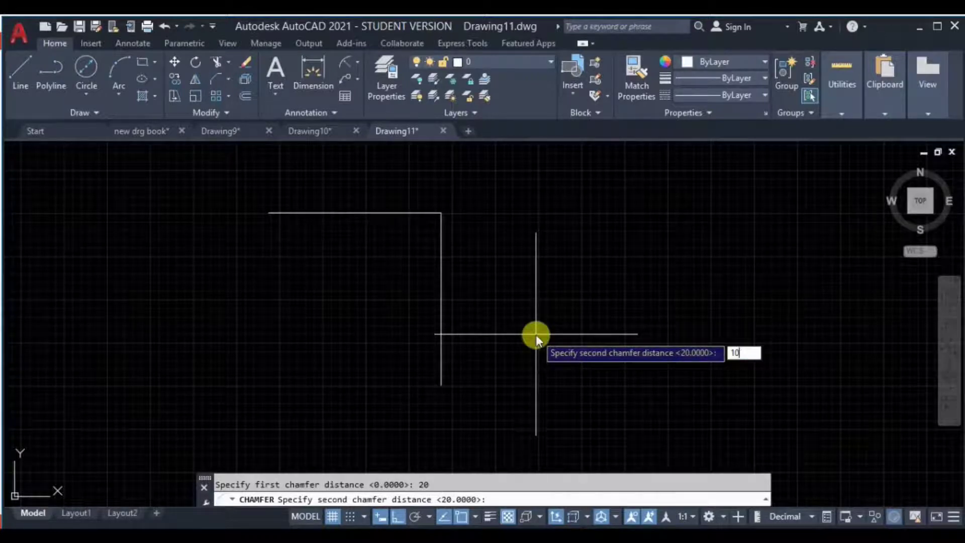
pyautogui.press('Return')
pyautogui.moveTo(532, 301); pyautogui.dragTo(543, 322, button='middle')
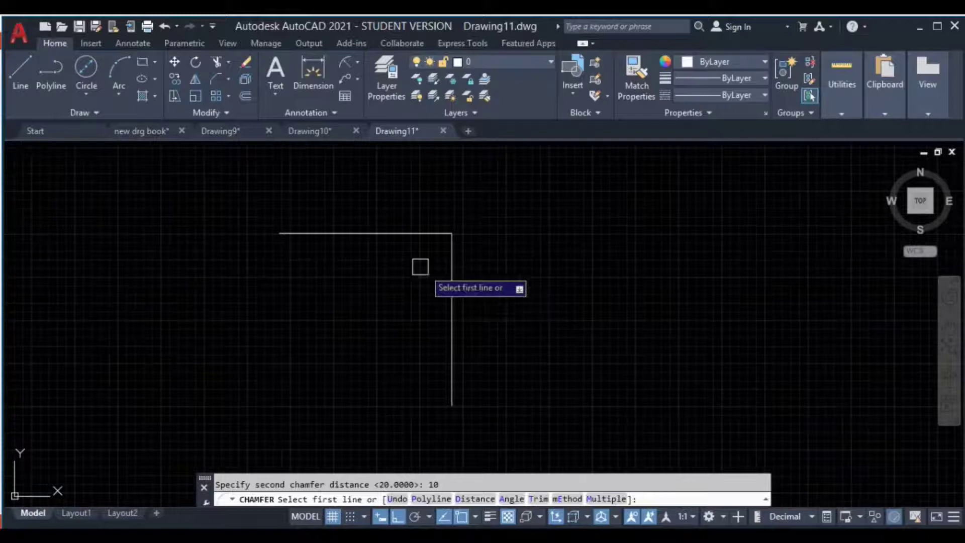
pyautogui.click(398, 234)
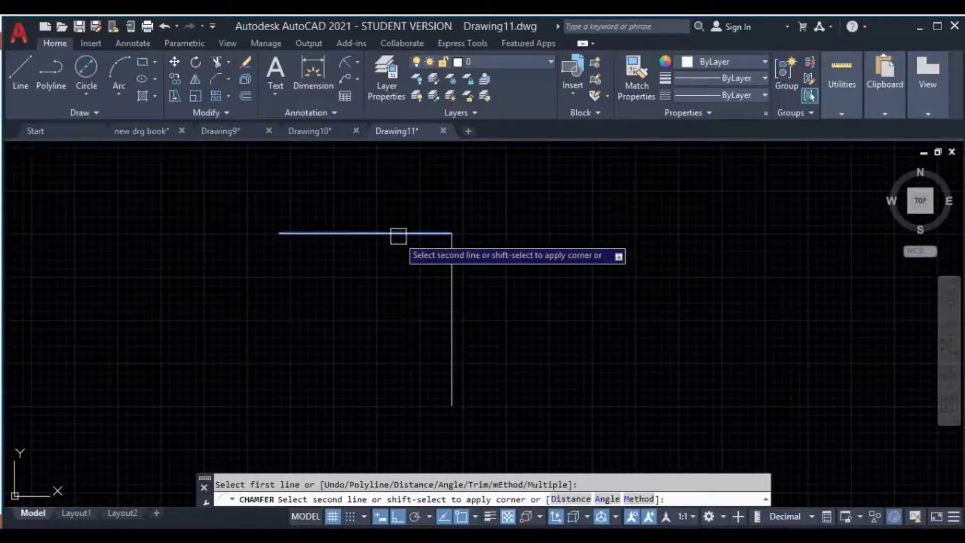
pyautogui.click(447, 304)
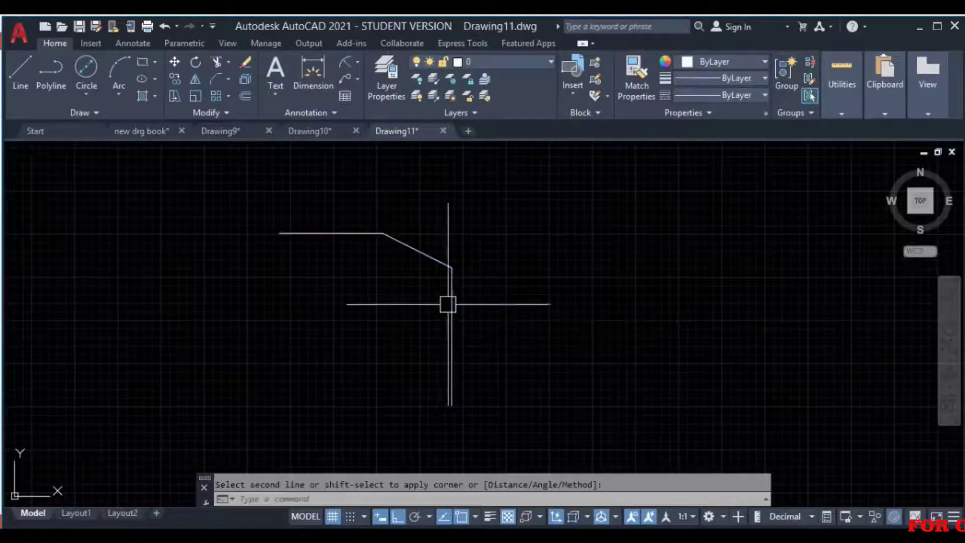
pyautogui.scroll(2, 420, 233)
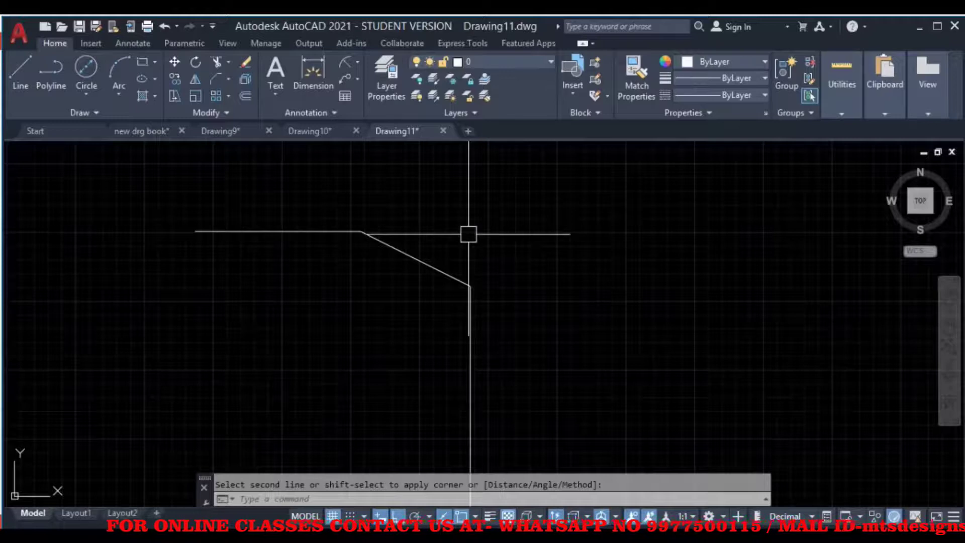
# Draw a second open corner beside the chamfered one from a horizontal line and a vertical line going down.
pyautogui.moveTo(537, 248); pyautogui.dragTo(397, 270, button='middle')
pyautogui.press('Escape')
pyautogui.write('l')
pyautogui.press('Return')
pyautogui.click(369, 212)
pyautogui.click(738, 211)
pyautogui.click(738, 450)
pyautogui.press('Escape')
pyautogui.moveTo(561, 394); pyautogui.dragTo(520, 355, button='middle')
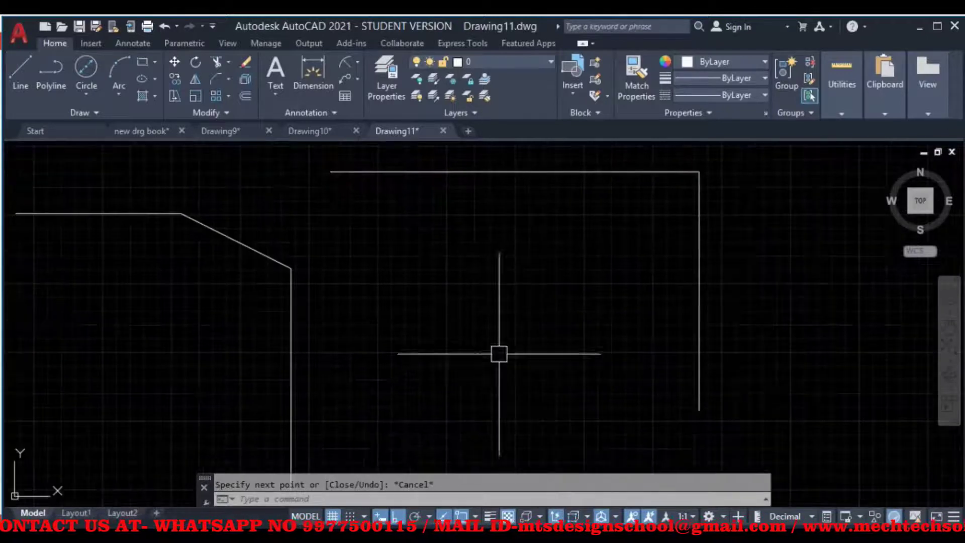
# Chamfer the second corner with both distances set to 10, picking the horizontal line and the vertical line.
pyautogui.click(216, 76)
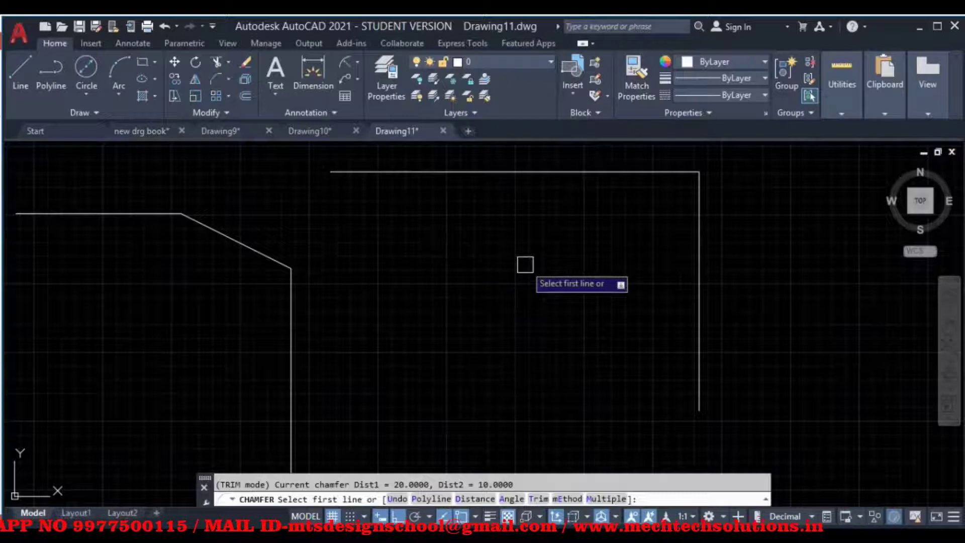
pyautogui.write('d')
pyautogui.press('Return')
pyautogui.write('10')
pyautogui.press('Return')
pyautogui.write('10')
pyautogui.press('Return')
pyautogui.moveTo(577, 237); pyautogui.dragTo(595, 301, button='middle')
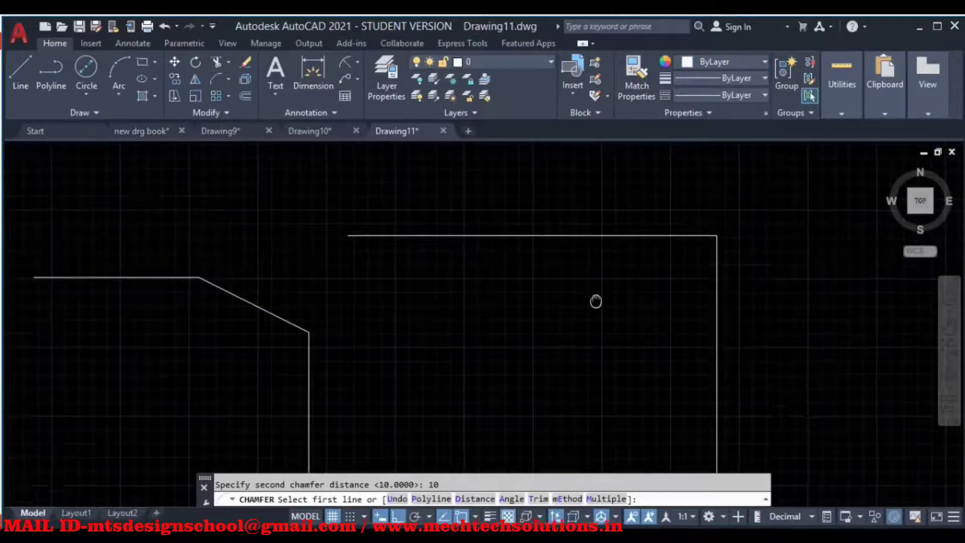
pyautogui.click(679, 237)
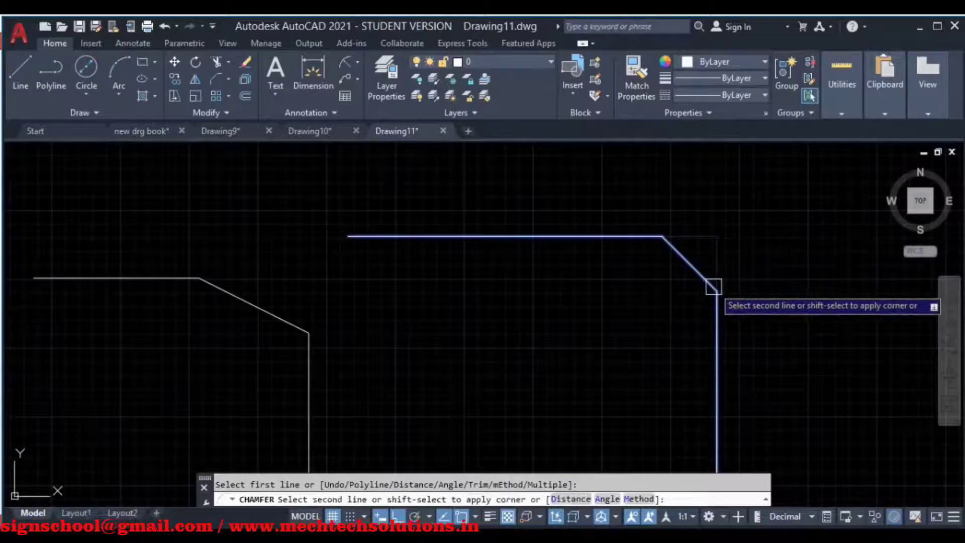
pyautogui.click(717, 317)
pyautogui.moveTo(718, 315)
pyautogui.mouseDown(button='middle')
pyautogui.moveTo(649, 280)
pyautogui.moveTo(615, 281)
pyautogui.moveTo(547, 319)
pyautogui.moveTo(540, 306)
pyautogui.moveTo(512, 303)
pyautogui.mouseUp(button='middle')
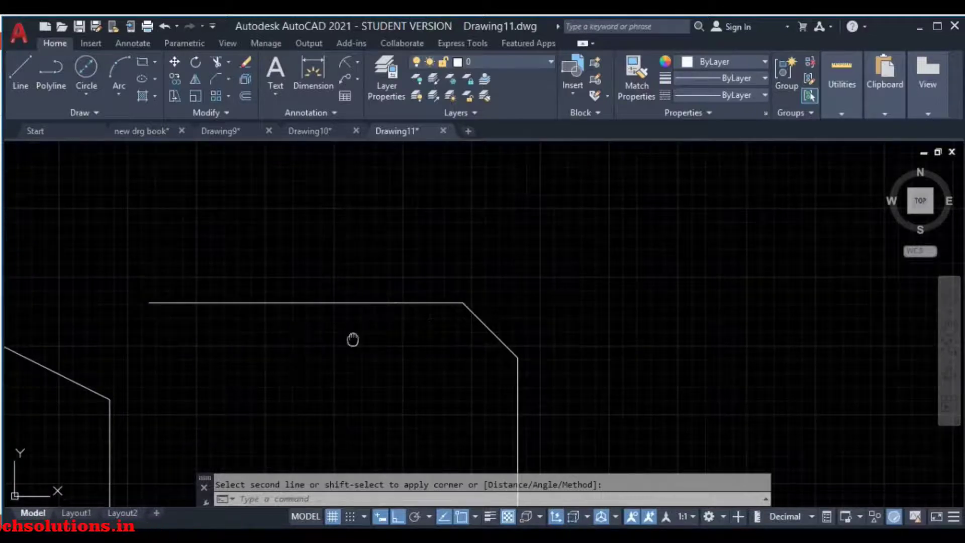
pyautogui.moveTo(353, 339); pyautogui.dragTo(335, 289, button='middle')
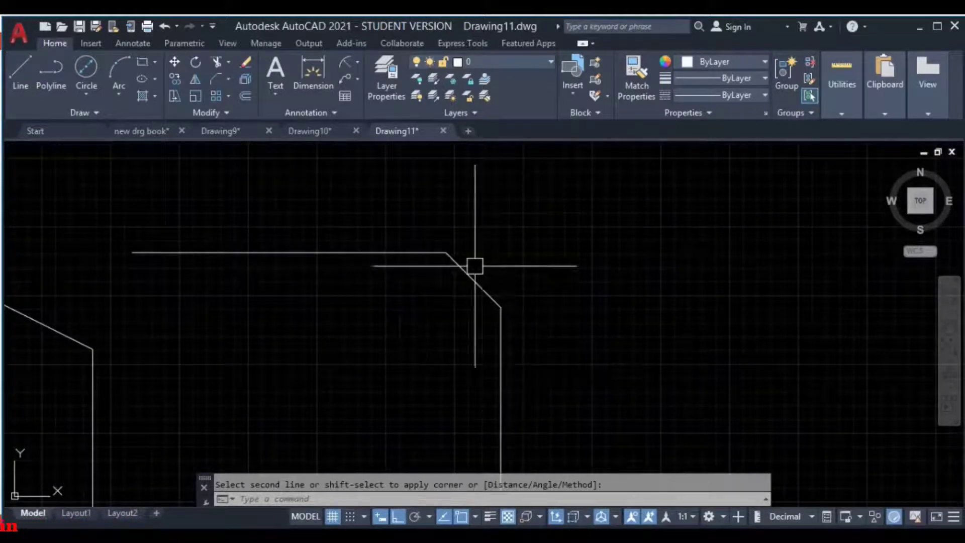
# Draw a third open corner beside the equal-distance chamfer from a horizontal line and a vertical line going down.
pyautogui.scroll(-2, 498, 284)
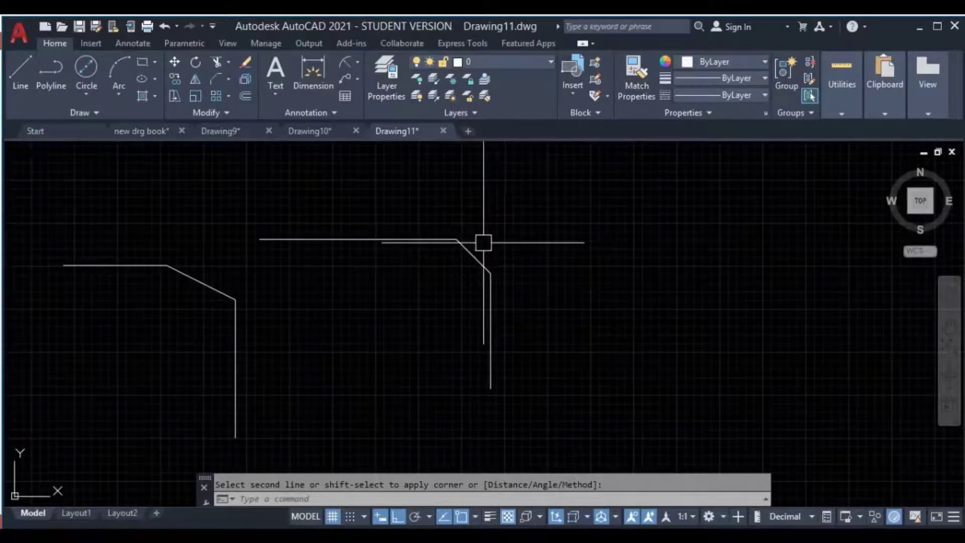
pyautogui.scroll(2, 500, 280)
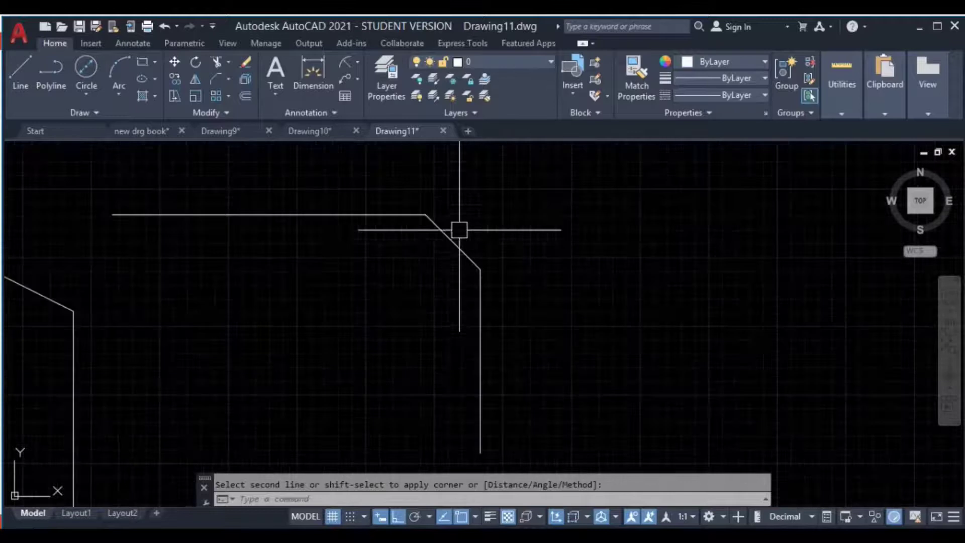
pyautogui.moveTo(519, 297)
pyautogui.mouseDown(button='middle')
pyautogui.moveTo(493, 262)
pyautogui.moveTo(516, 294)
pyautogui.mouseUp(button='middle')
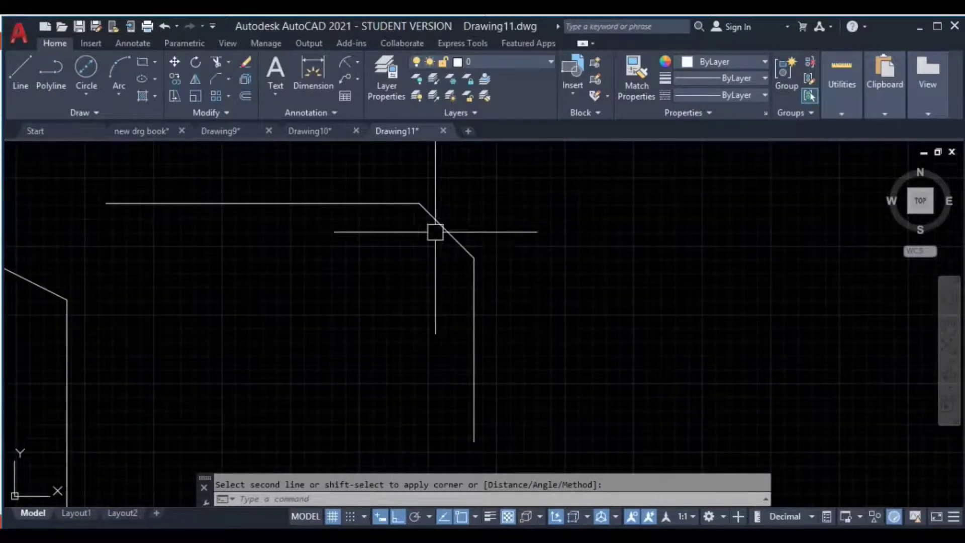
pyautogui.scroll(-2, 500, 295)
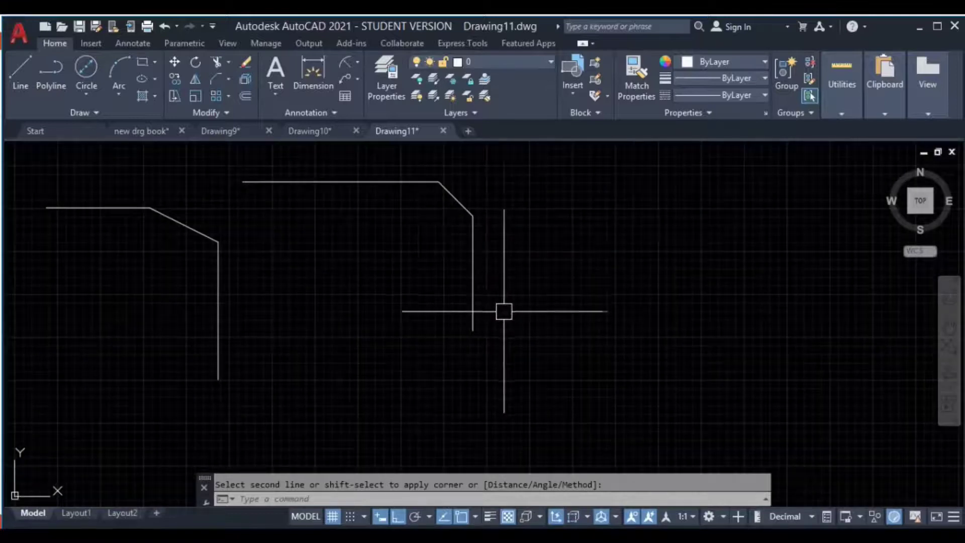
pyautogui.moveTo(528, 320); pyautogui.dragTo(413, 360, button='middle')
pyautogui.write('l')
pyautogui.press('Return')
pyautogui.moveTo(555, 301)
pyautogui.mouseDown(button='middle')
pyautogui.moveTo(500, 319)
pyautogui.moveTo(369, 330)
pyautogui.mouseUp(button='middle')
pyautogui.click(311, 278)
pyautogui.click(558, 274)
pyautogui.click(558, 440)
pyautogui.press('Escape')
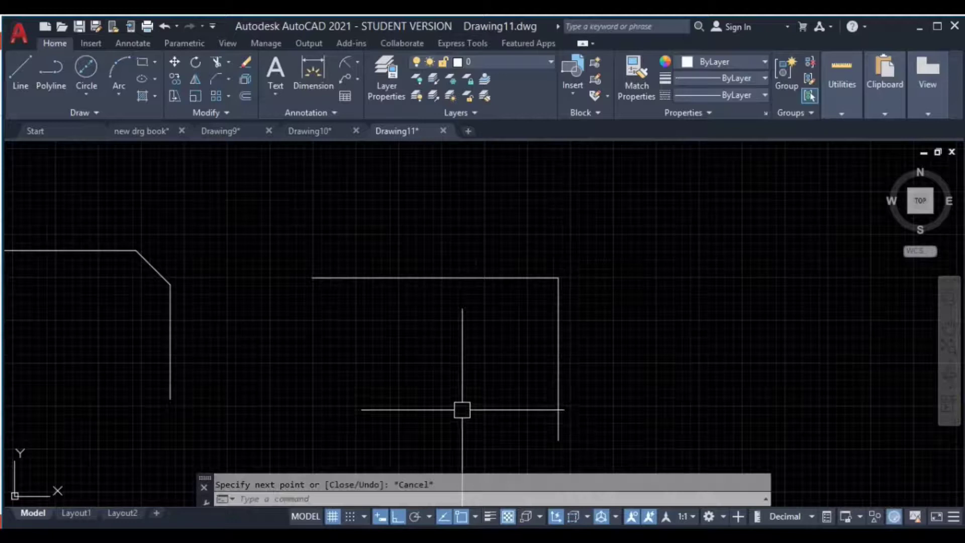
# Chamfer the third corner by the Angle option with length 10 and angle 45, picking the horizontal line and the vertical line.
pyautogui.write('ch')
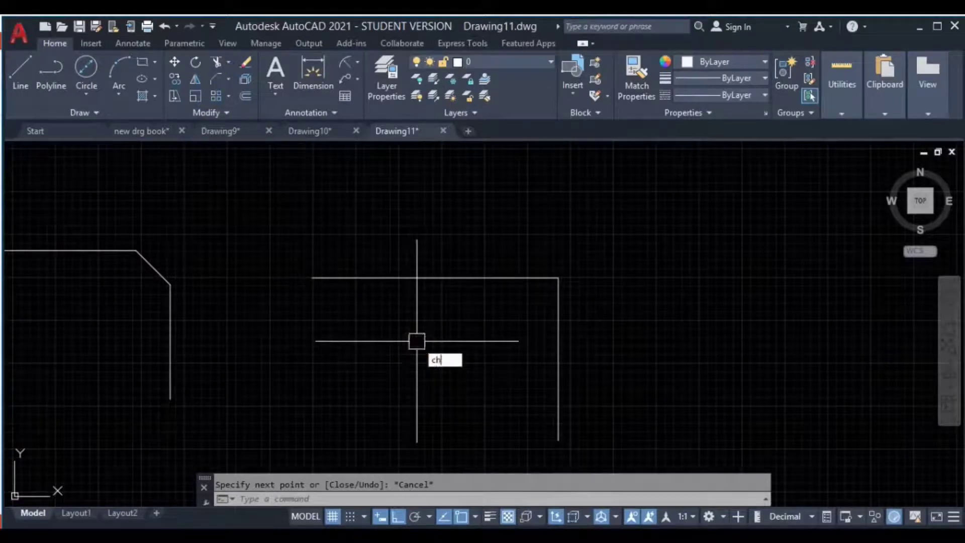
pyautogui.write('a')
pyautogui.press('Return')
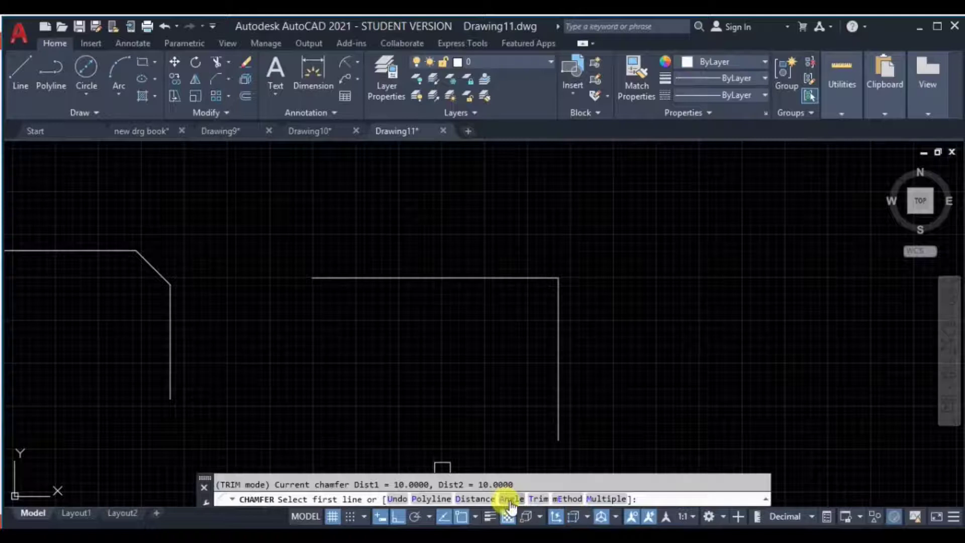
pyautogui.write('a')
pyautogui.press('Return')
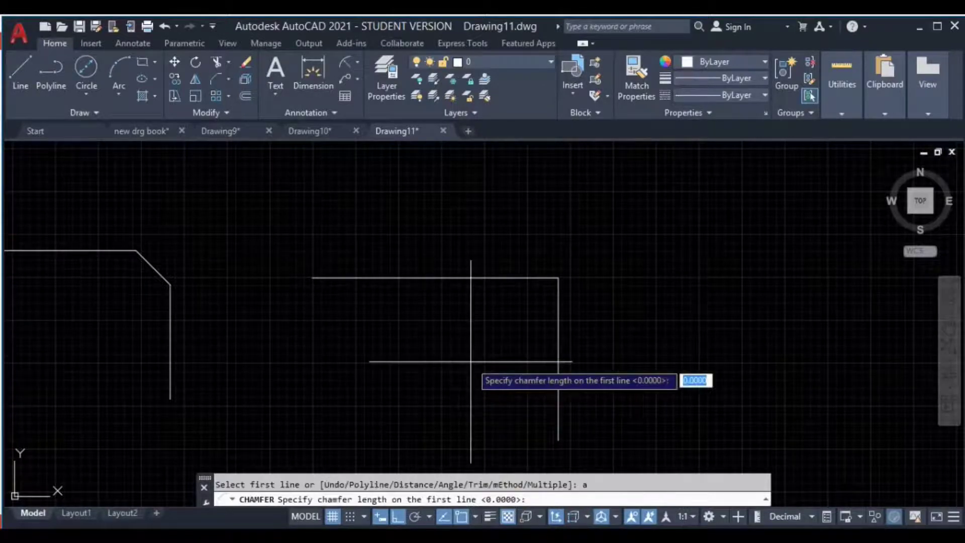
pyautogui.write('10')
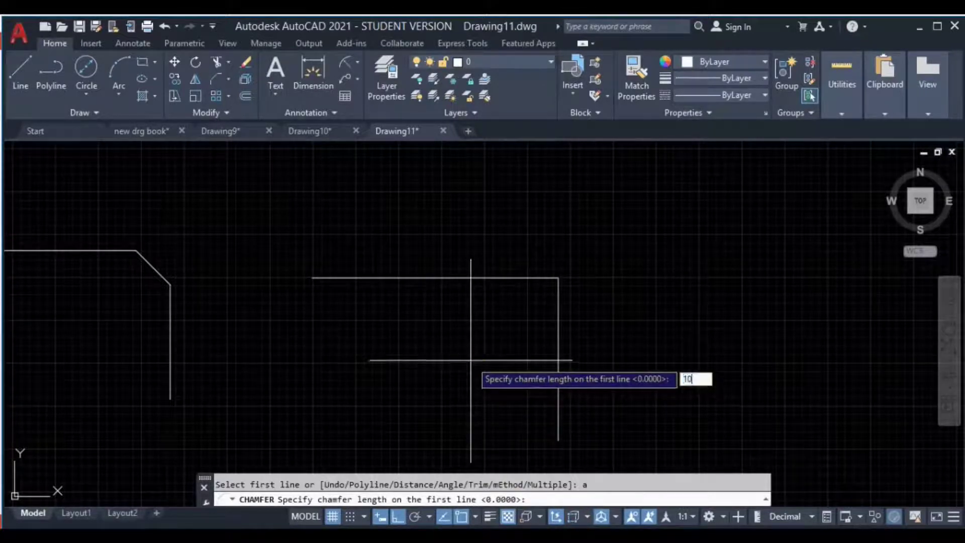
pyautogui.press('Return')
pyautogui.write('45')
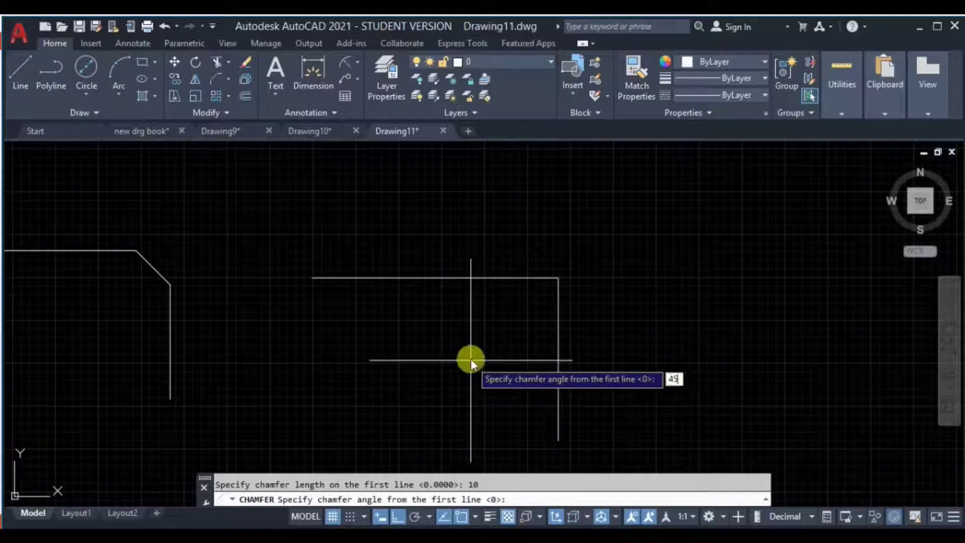
pyautogui.press('Return')
pyautogui.click(487, 278)
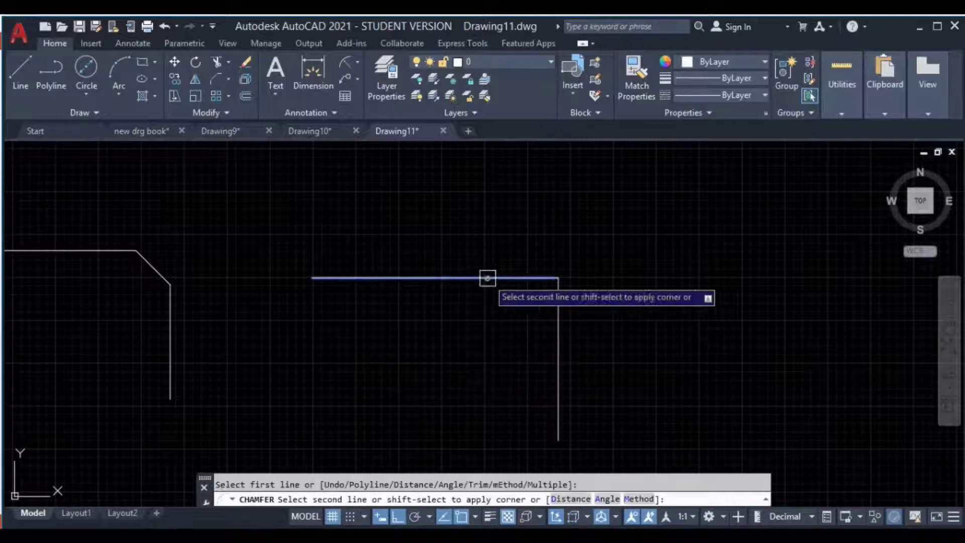
pyautogui.click(557, 333)
# Draw a vertical reference line upward from the chamfer's lower endpoint to past the horizontal line's level.
pyautogui.moveTo(597, 377); pyautogui.dragTo(569, 346, button='middle')
pyautogui.scroll(4, 520, 215)
pyautogui.moveTo(483, 312); pyautogui.dragTo(455, 292, button='middle')
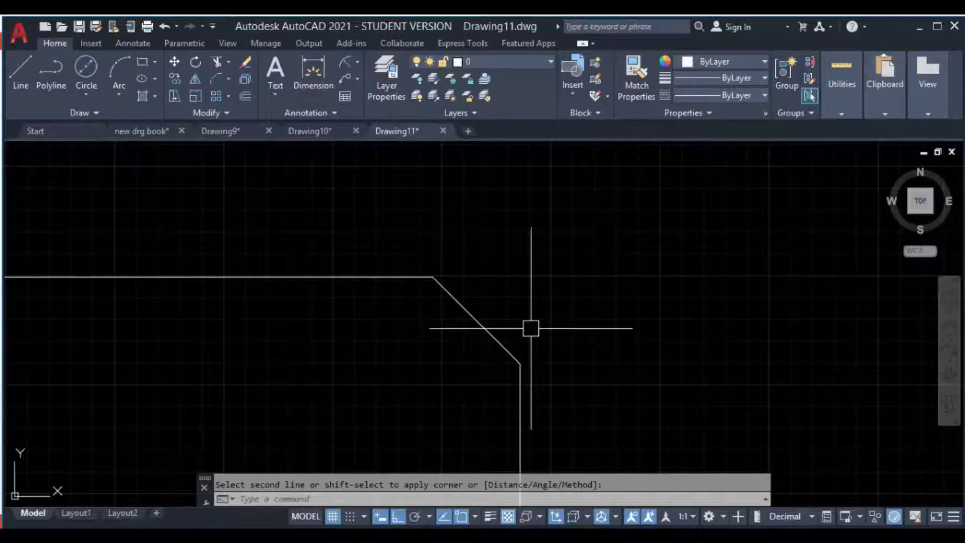
pyautogui.press('Escape')
pyautogui.write('l')
pyautogui.press('Return')
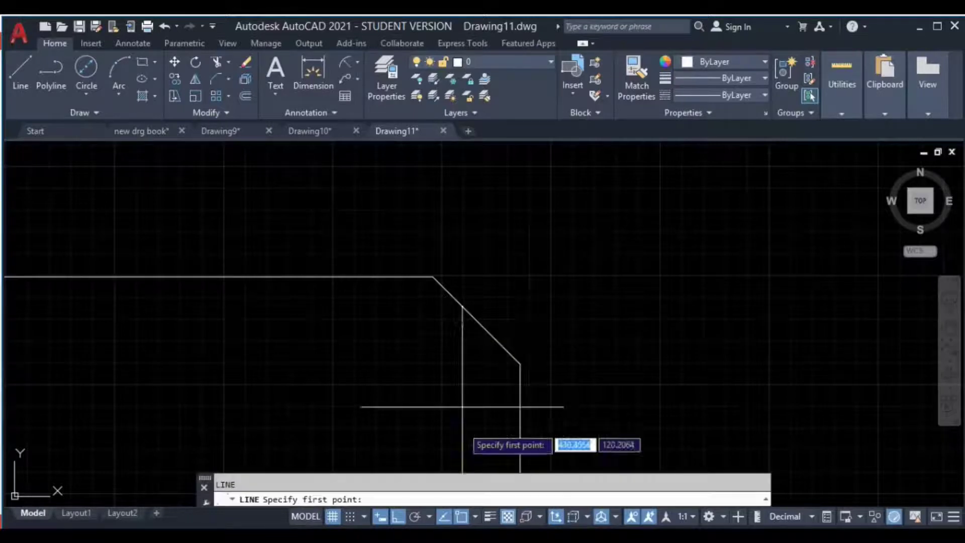
pyautogui.click(520, 363)
pyautogui.click(536, 226)
pyautogui.press('Escape')
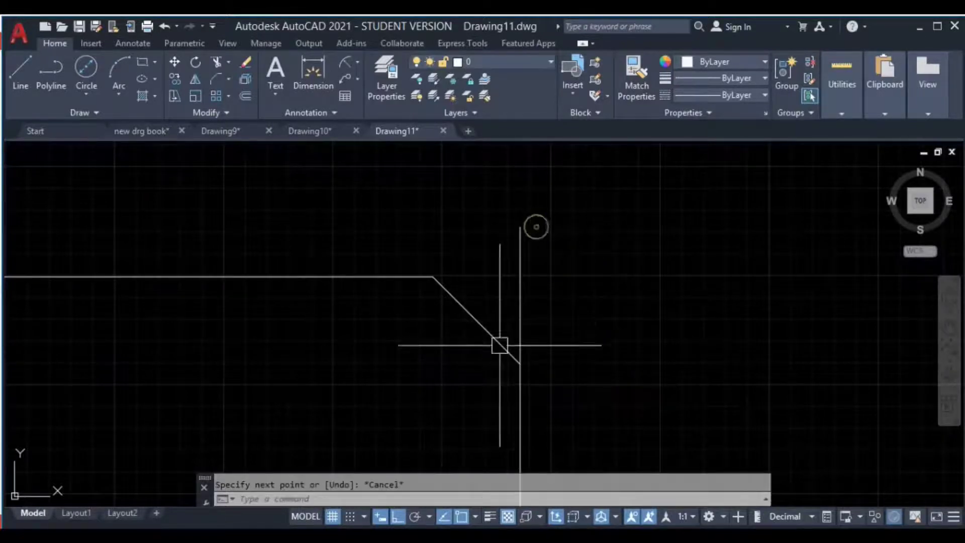
# Delete the vertical reference line above the chamfer's lower endpoint.
pyautogui.moveTo(512, 342); pyautogui.dragTo(513, 295, button='middle')
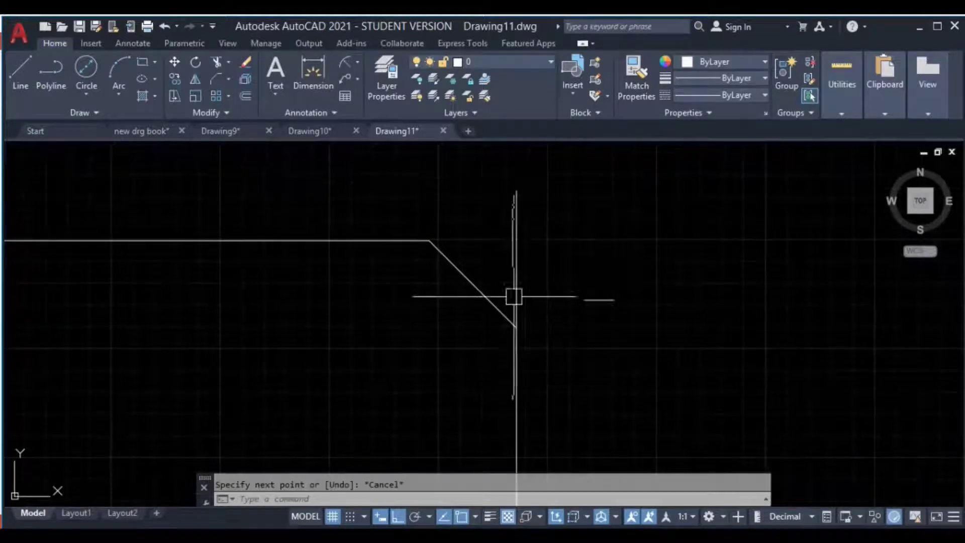
pyautogui.click(517, 262)
pyautogui.press('Delete')
pyautogui.scroll(-2, 535, 319)
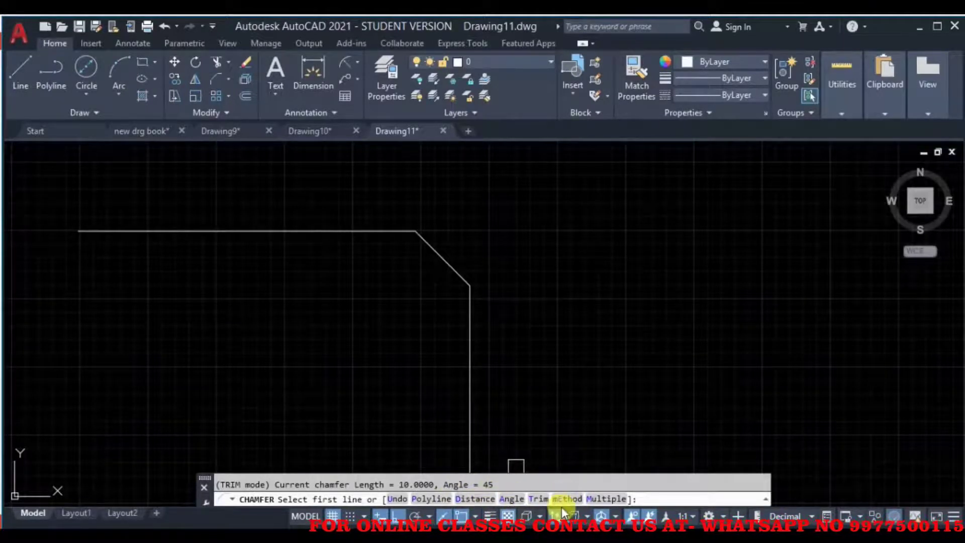
pyautogui.press('Escape')
# Draw a horizontal line about 120 units long above the third chamfered corner.
pyautogui.scroll(-2, 461, 294)
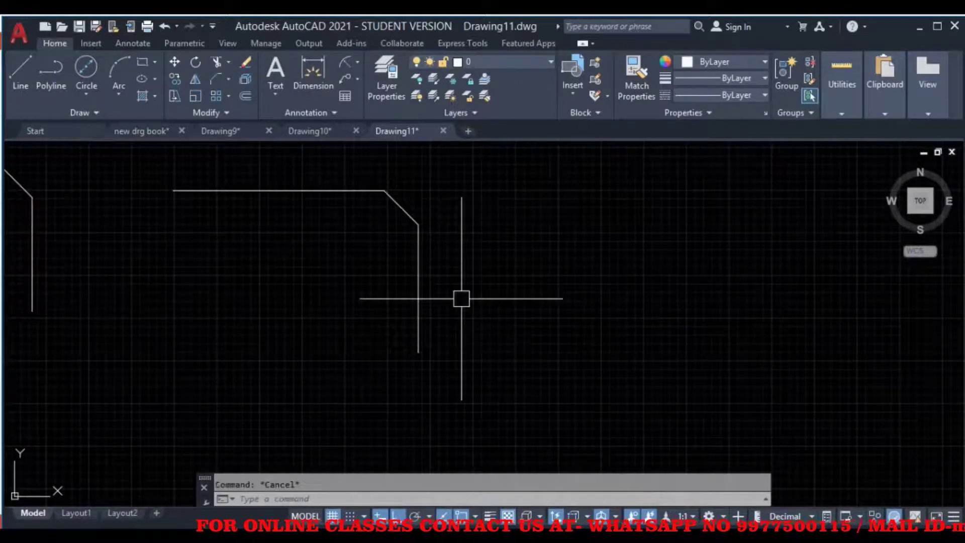
pyautogui.moveTo(493, 317)
pyautogui.mouseDown(button='middle')
pyautogui.moveTo(427, 318)
pyautogui.moveTo(451, 368)
pyautogui.moveTo(443, 379)
pyautogui.mouseUp(button='middle')
pyautogui.scroll(-2, 477, 319)
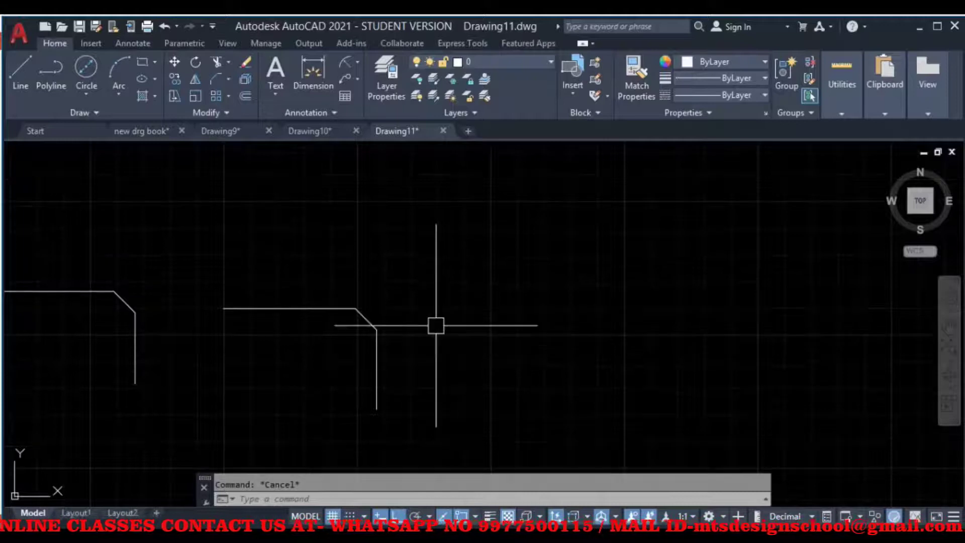
pyautogui.click(229, 77)
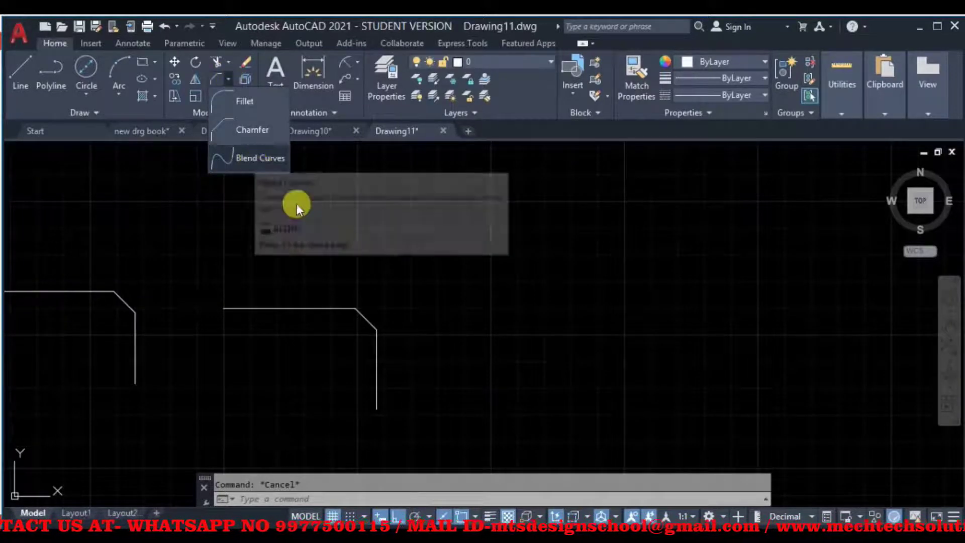
pyautogui.click(19, 78)
pyautogui.click(274, 185)
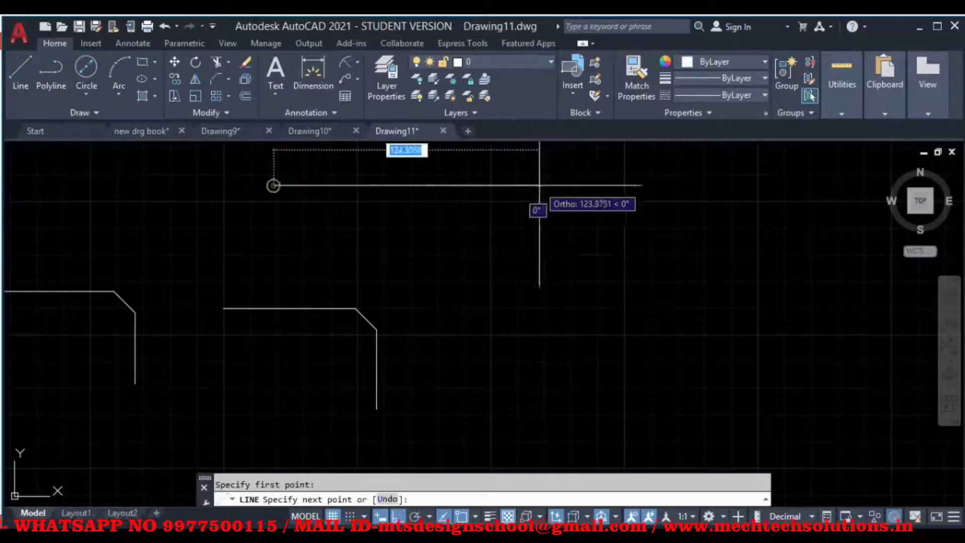
pyautogui.click(533, 186)
pyautogui.press('Return')
# Draw a second, shorter horizontal line below the first and offset to its right, leaving a gap between them.
pyautogui.press('Return')
pyautogui.click(830, 417)
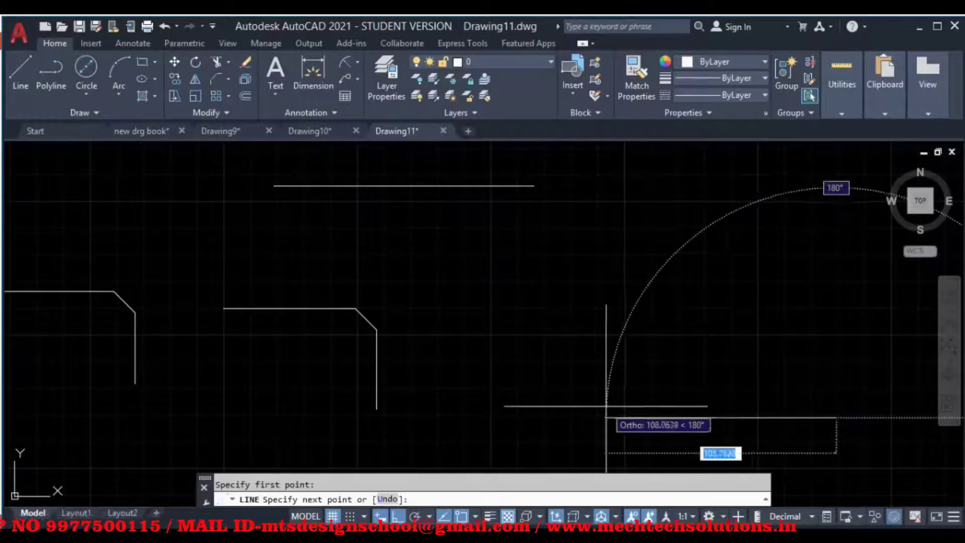
pyautogui.click(633, 408)
pyautogui.press('Escape')
pyautogui.moveTo(652, 397); pyautogui.dragTo(502, 361, button='middle')
pyautogui.press('Escape')
pyautogui.moveTo(478, 314); pyautogui.dragTo(480, 366, button='middle')
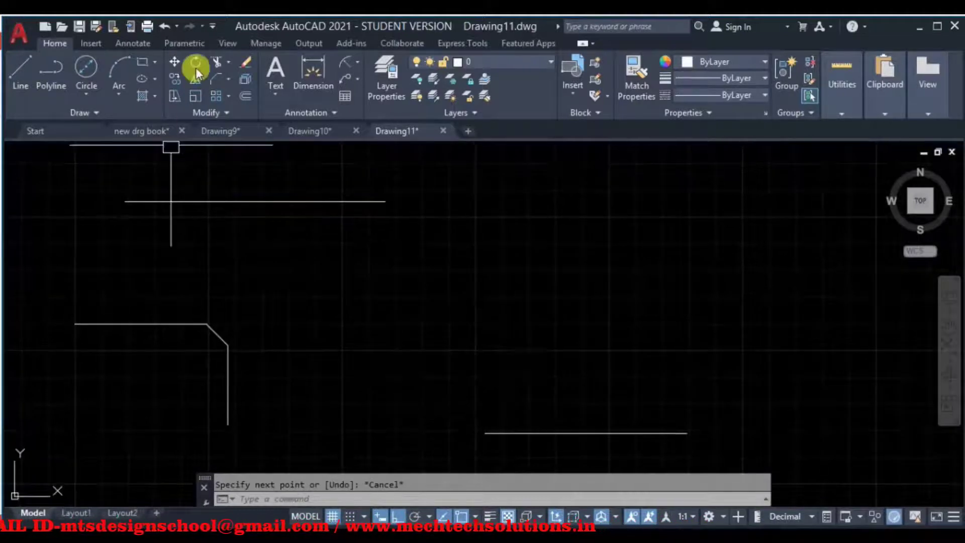
# Connect the upper line's right end to the lower line's left end with a Blend Curves spline.
pyautogui.click(228, 79)
pyautogui.click(258, 162)
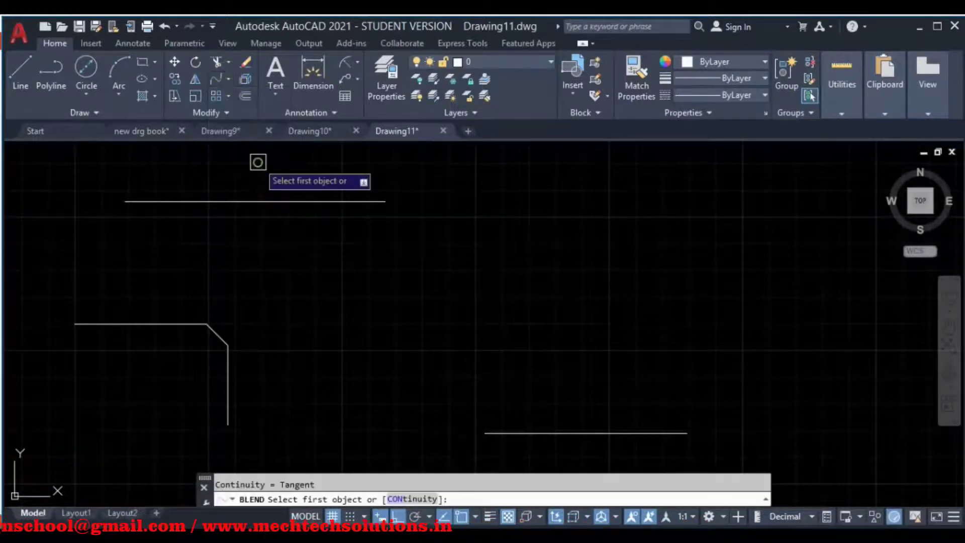
pyautogui.moveTo(414, 181); pyautogui.dragTo(376, 170, button='middle')
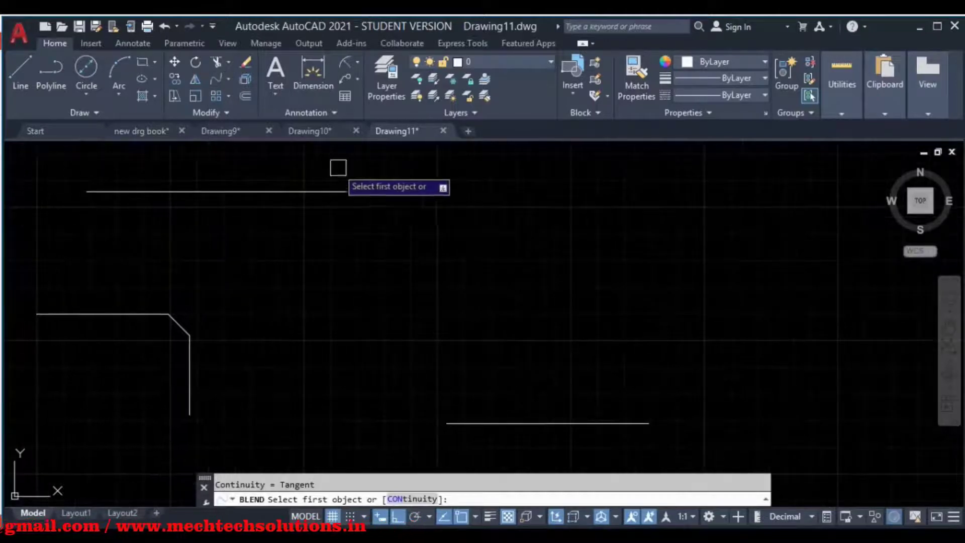
pyautogui.click(327, 192)
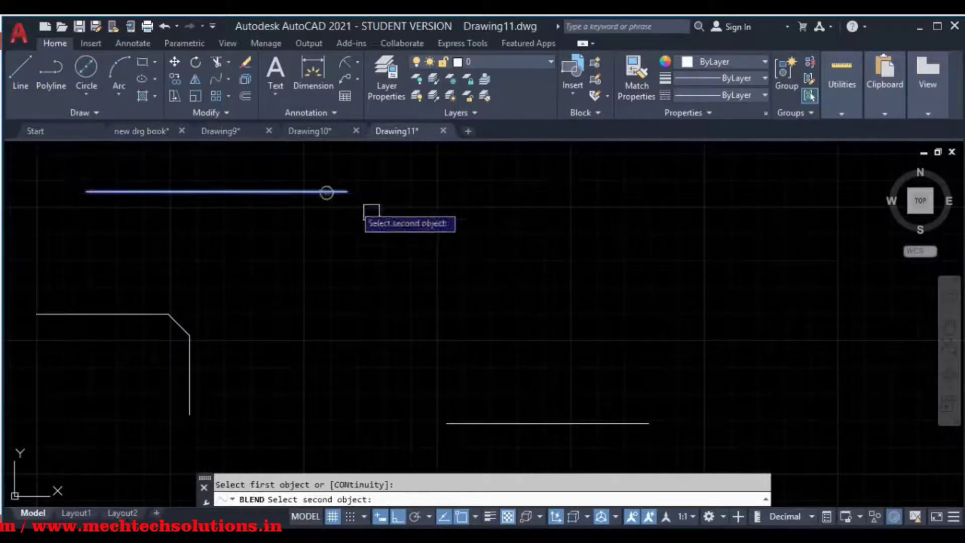
pyautogui.click(472, 422)
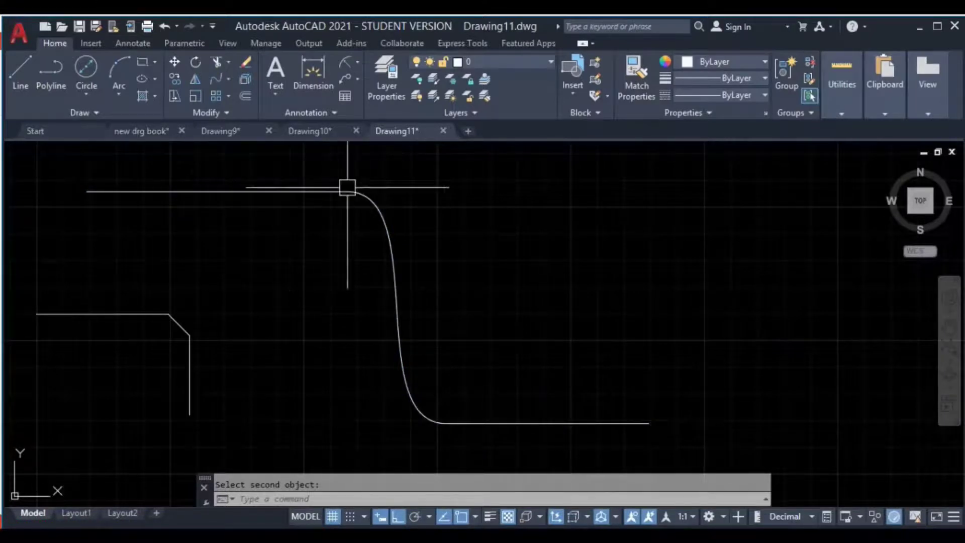
# Draw a horizontal line beside the blended shape and a separate vertical line above and beyond its right end.
pyautogui.scroll(-2, 481, 360)
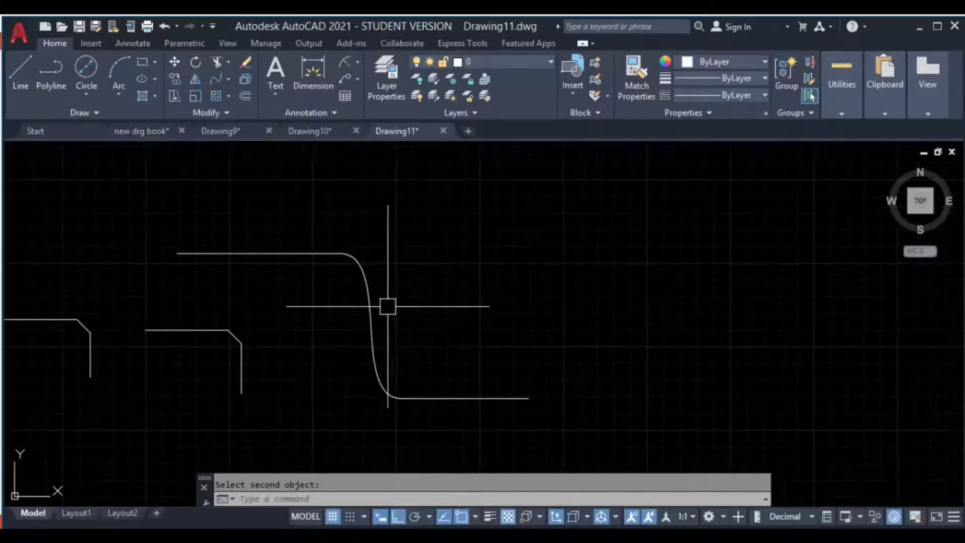
pyautogui.moveTo(496, 260); pyautogui.dragTo(396, 339, button='middle')
pyautogui.press('Return')
pyautogui.click(352, 320)
pyautogui.click(554, 183)
pyautogui.press('Return')
pyautogui.moveTo(616, 267); pyautogui.dragTo(575, 357, button='middle')
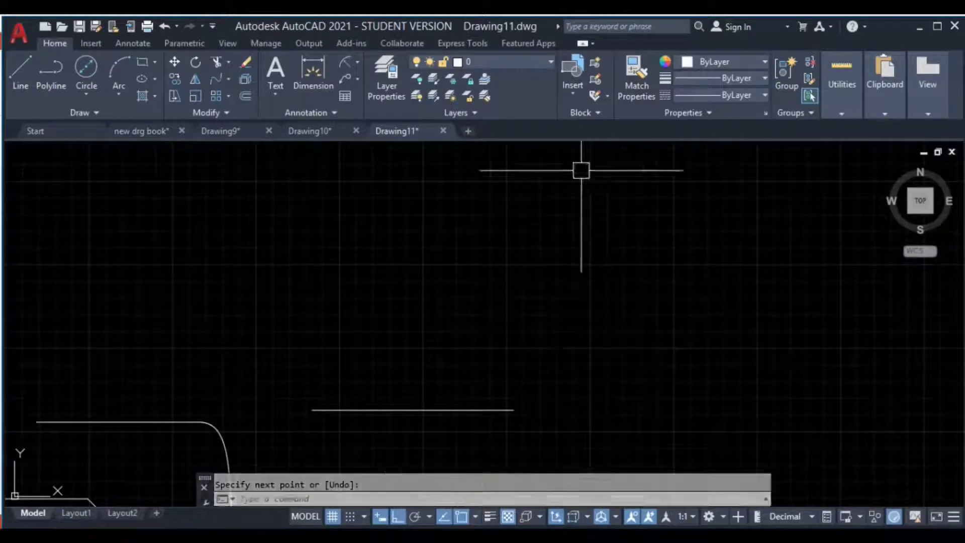
pyautogui.press('Return')
pyautogui.click(551, 169)
pyautogui.click(575, 354)
pyautogui.press('Escape')
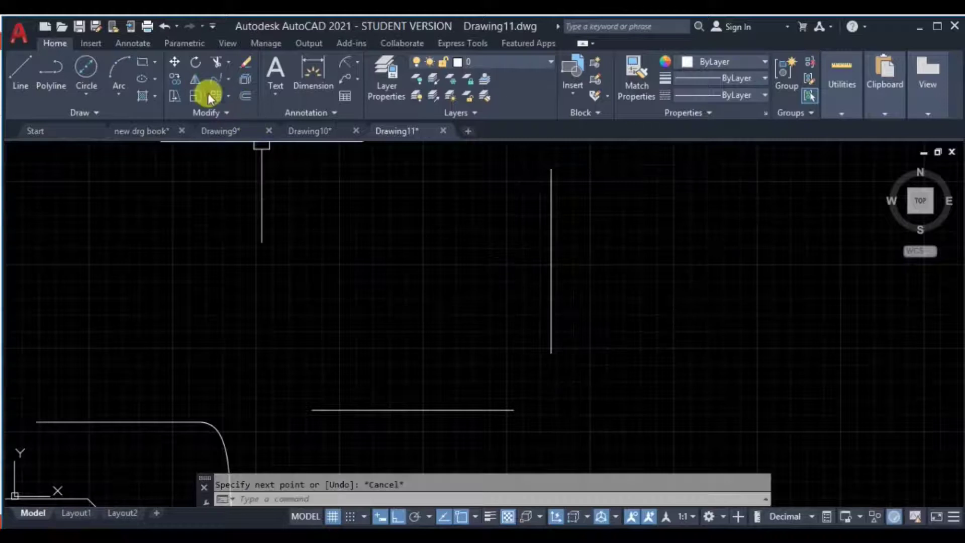
# Blend the horizontal line's right end into the vertical line's lower end with Blend Curves.
pyautogui.click(215, 81)
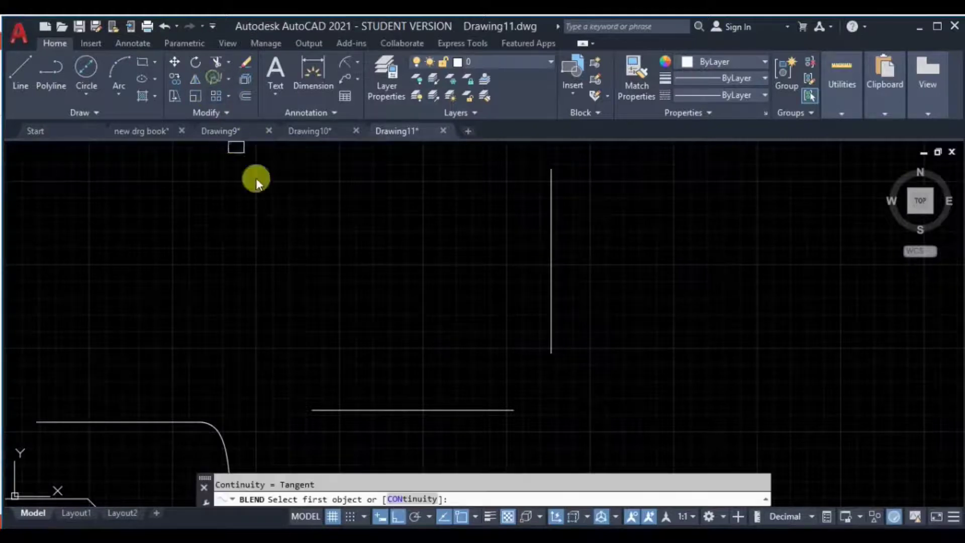
pyautogui.click(483, 409)
pyautogui.click(551, 321)
# Draw two parallel horizontal lines, one above the other, beside the blended corner, making the lower one slightly longer.
pyautogui.moveTo(623, 264); pyautogui.dragTo(518, 305, button='middle')
pyautogui.write('l')
pyautogui.press('Return')
pyautogui.click(558, 242)
pyautogui.click(690, 242)
pyautogui.press('Return')
pyautogui.press('Return')
pyautogui.click(585, 332)
pyautogui.click(746, 332)
pyautogui.press('Escape')
# Connect the right ends of the two parallel horizontal lines with Blend Curves.
pyautogui.click(216, 77)
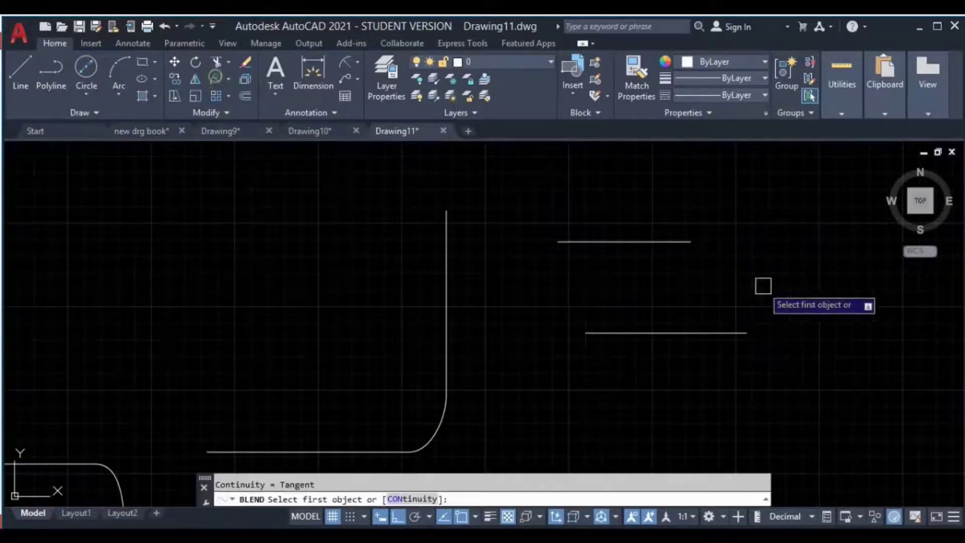
pyautogui.click(672, 242)
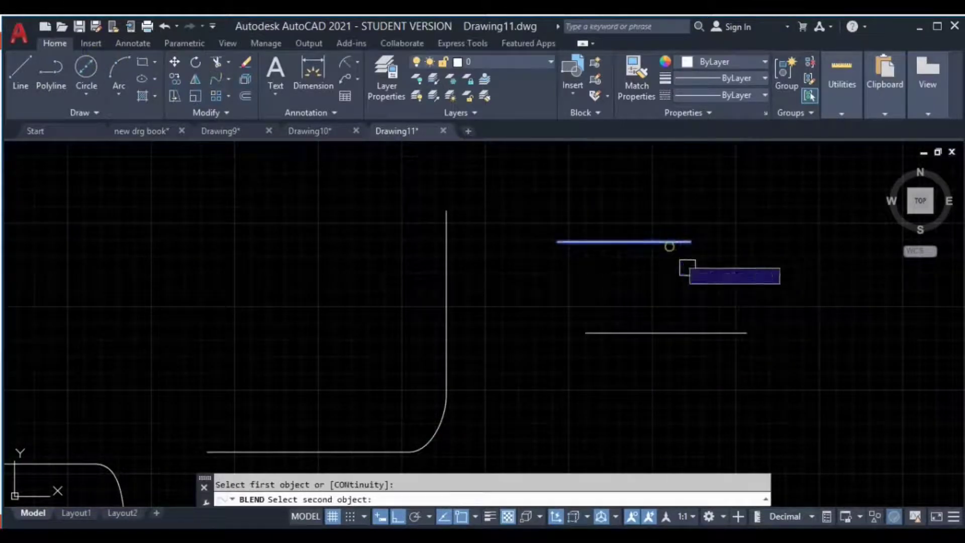
pyautogui.click(731, 333)
# Select all the fillet, chamfer and blend examples in the drawing with a crossing window and erase them.
pyautogui.scroll(-4, 741, 258)
pyautogui.press('Escape')
pyautogui.click(657, 180)
pyautogui.moveTo(350, 328); pyautogui.dragTo(617, 244, button='middle')
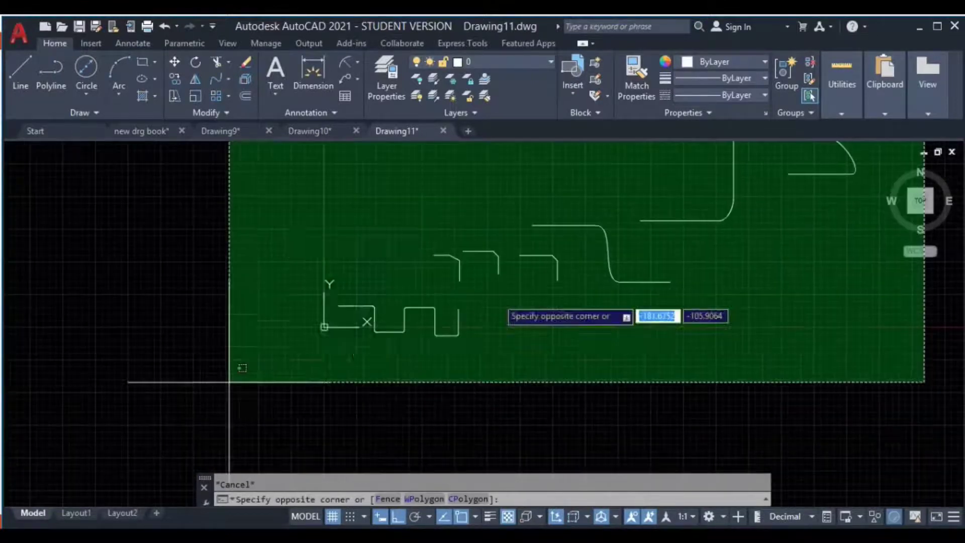
pyautogui.click(295, 369)
pyautogui.press('Delete')
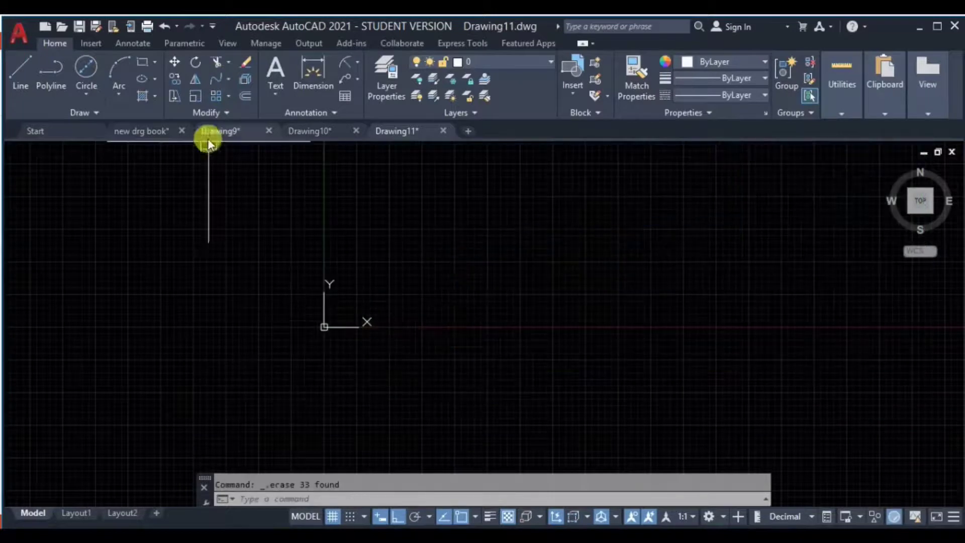
pyautogui.middleClick(512, 259)
pyautogui.middleClick(512, 260)
pyautogui.scroll(-2, 535, 279)
pyautogui.moveTo(534, 279); pyautogui.dragTo(454, 275, button='middle')
pyautogui.press('Escape')
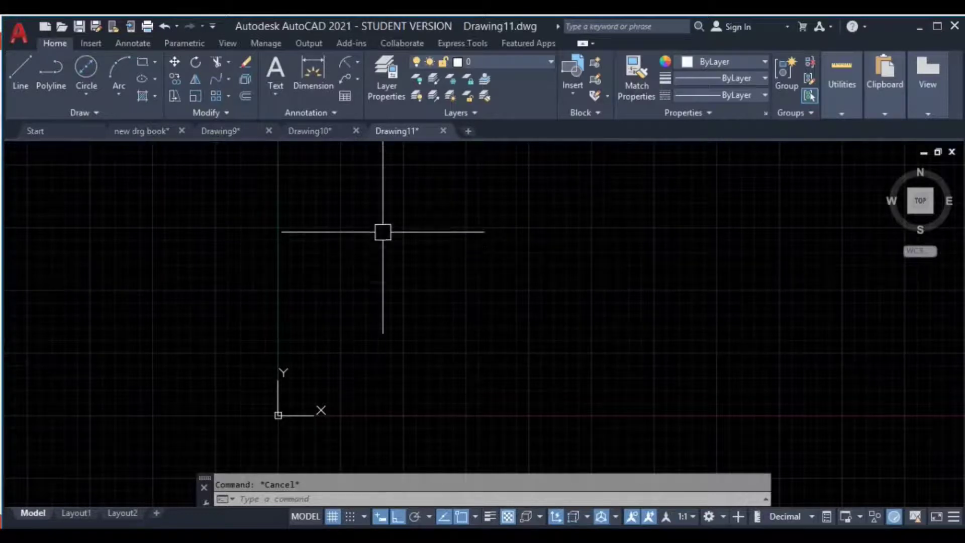
# View Drawing10, switch to Drawing9, and examine the 800 by 500 rounded rectangle and its radius dimensions.
pyautogui.click(303, 132)
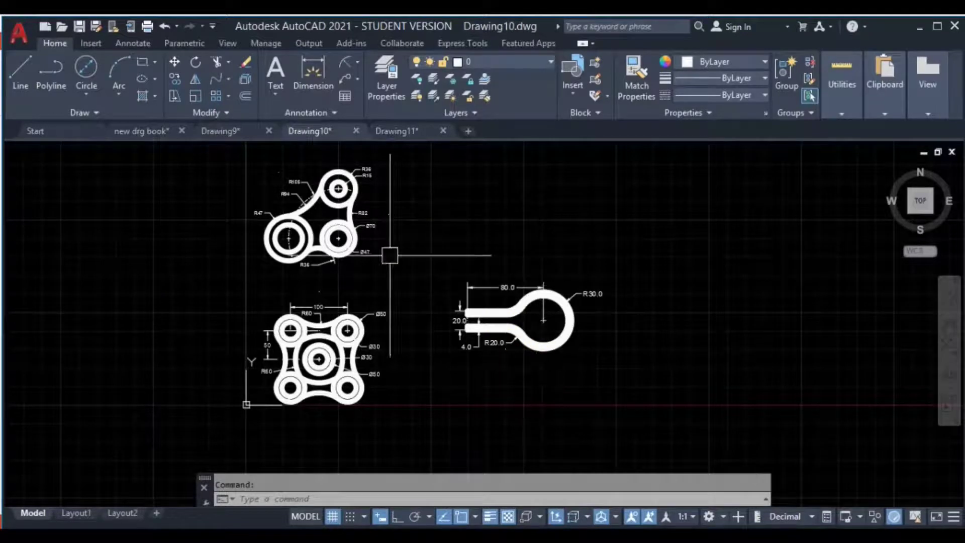
pyautogui.click(225, 130)
pyautogui.scroll(5, 276, 304)
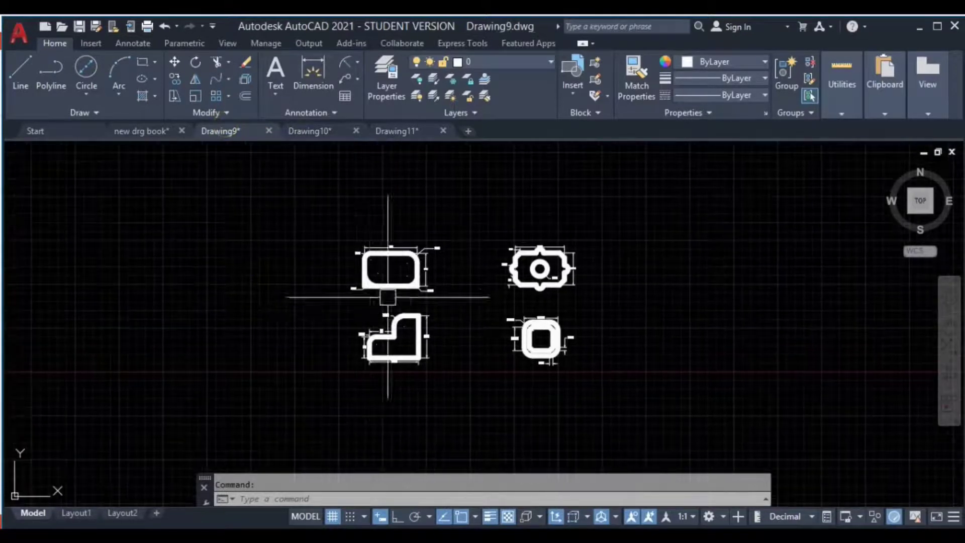
pyautogui.scroll(2, 314, 210)
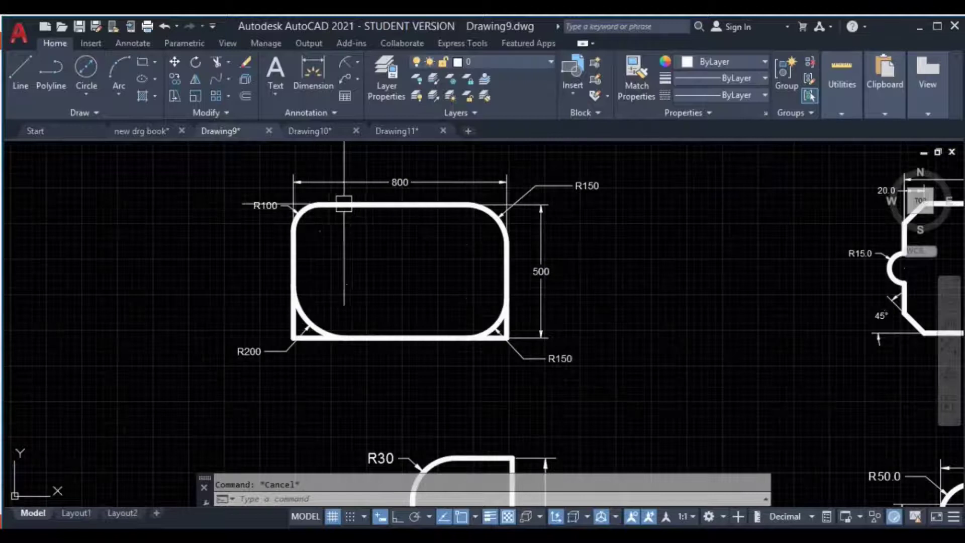
pyautogui.moveTo(469, 203); pyautogui.dragTo(509, 232, button='middle')
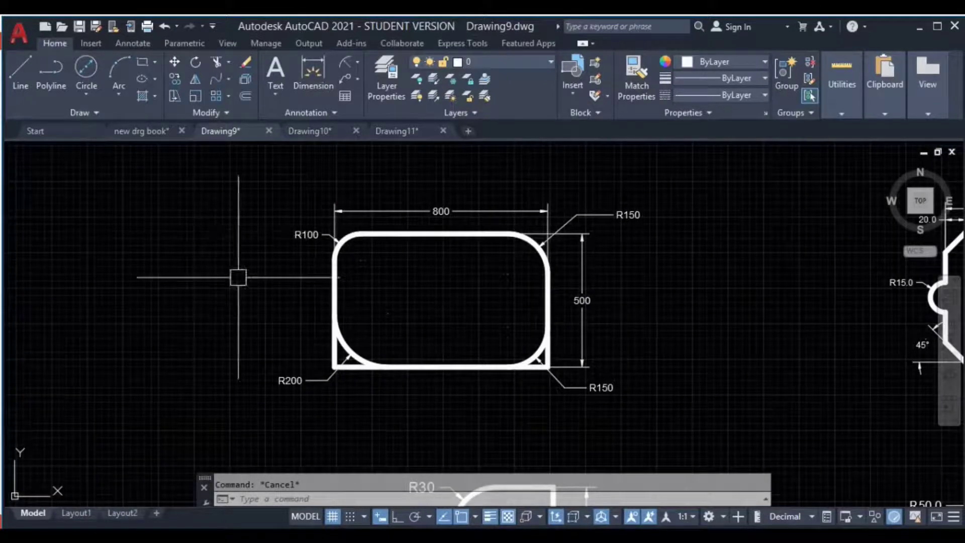
pyautogui.moveTo(521, 296); pyautogui.dragTo(577, 314, button='middle')
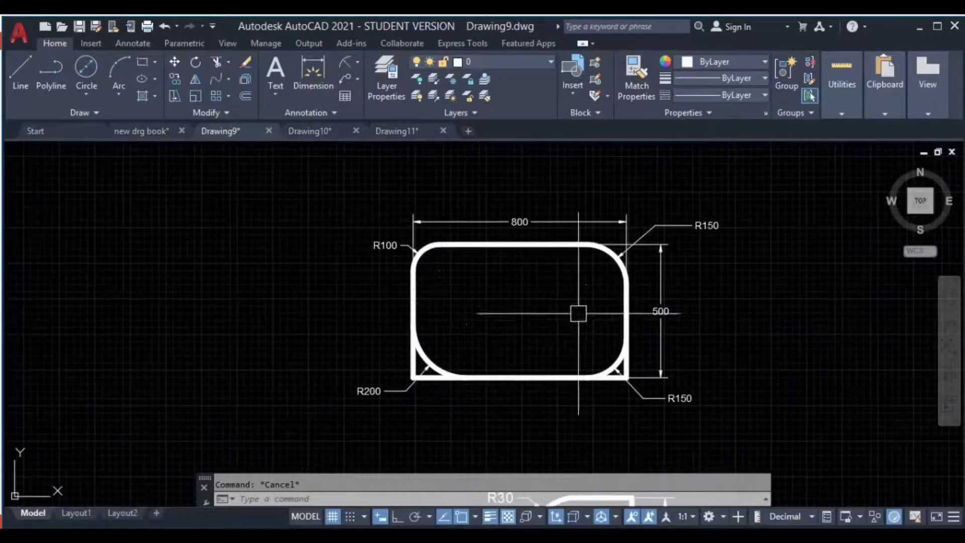
# Draw an 800 by 500 rectangle starting in the empty space left of the dimensioned rounded rectangle.
pyautogui.moveTo(427, 278); pyautogui.dragTo(439, 282, button='middle')
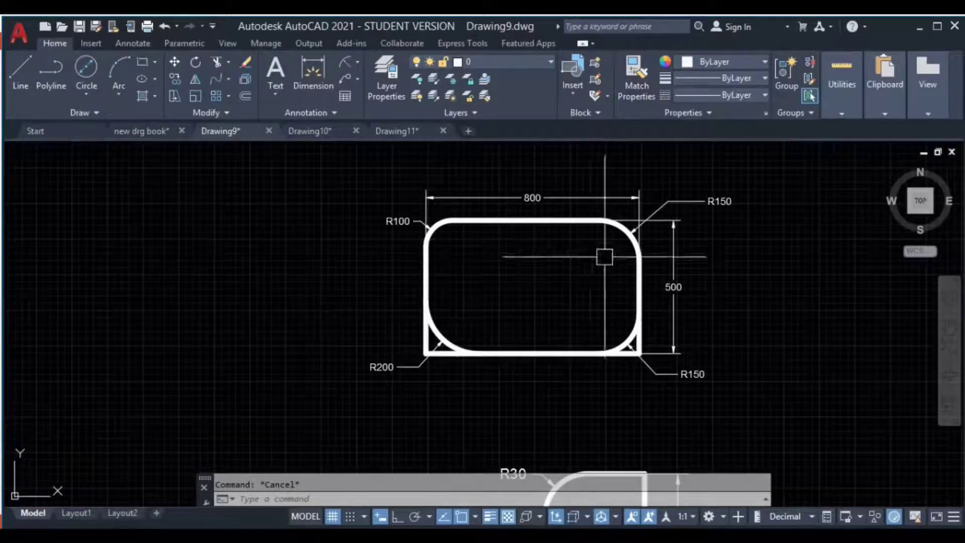
pyautogui.moveTo(605, 255); pyautogui.dragTo(528, 279, button='middle')
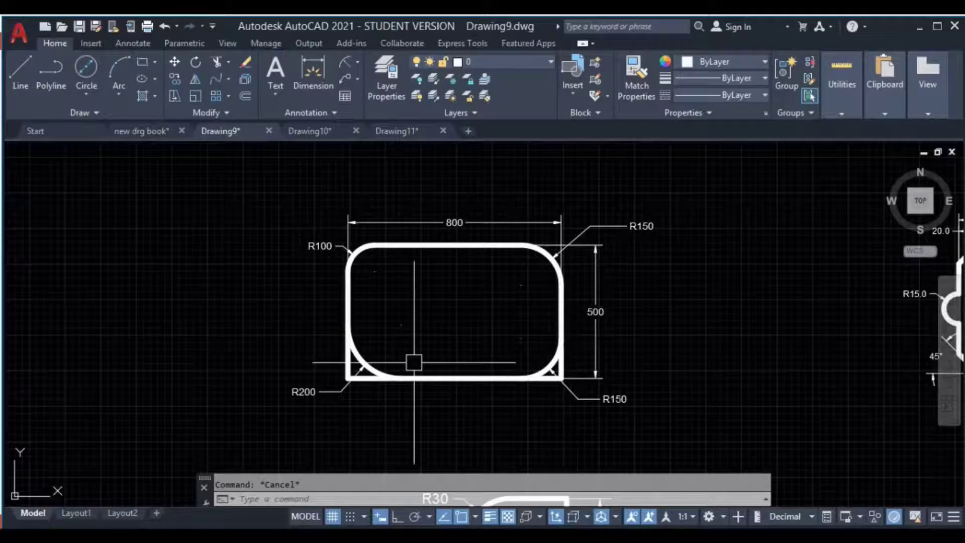
pyautogui.moveTo(379, 395); pyautogui.dragTo(570, 362, button='middle')
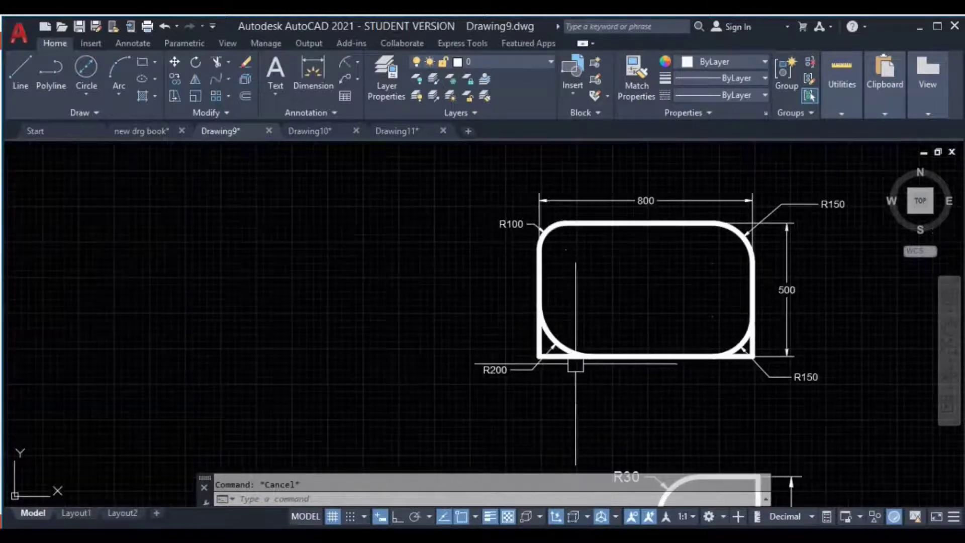
pyautogui.moveTo(531, 309); pyautogui.dragTo(554, 330, button='middle')
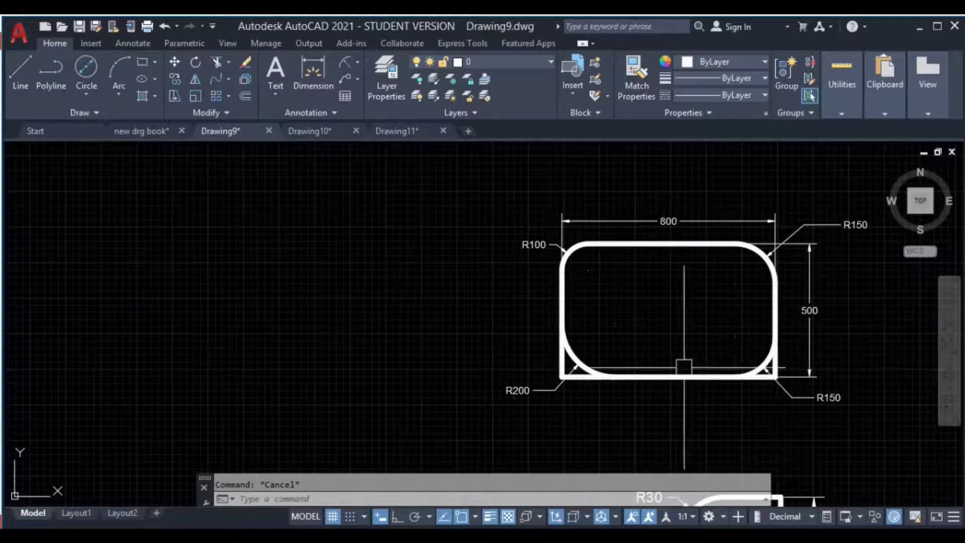
pyautogui.moveTo(683, 367); pyautogui.dragTo(783, 351, button='middle')
pyautogui.click(149, 70)
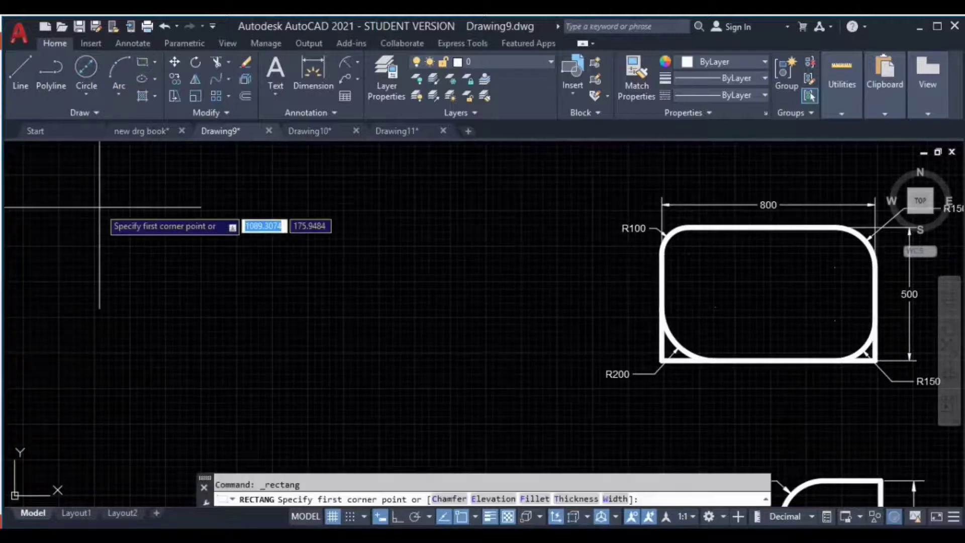
pyautogui.click(99, 207)
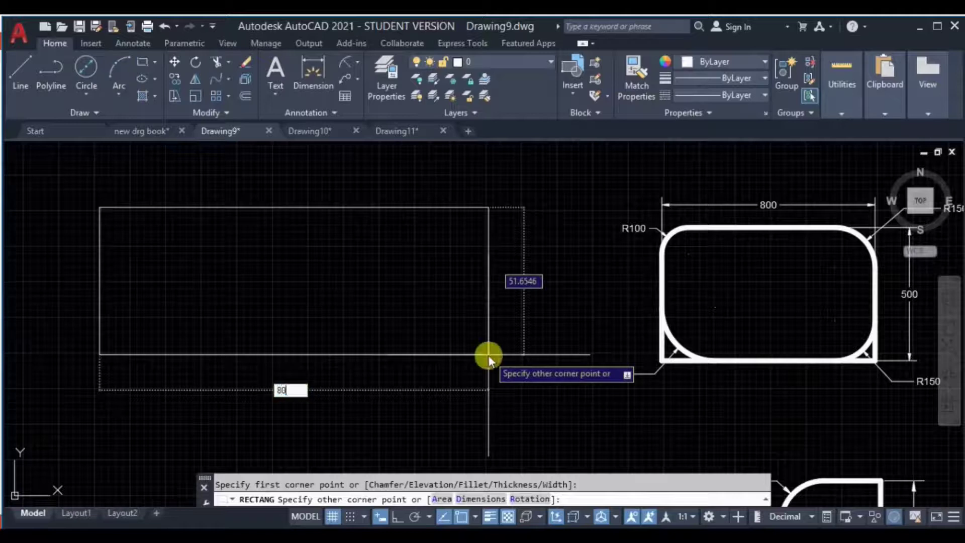
pyautogui.press('Tab')
pyautogui.write('5')
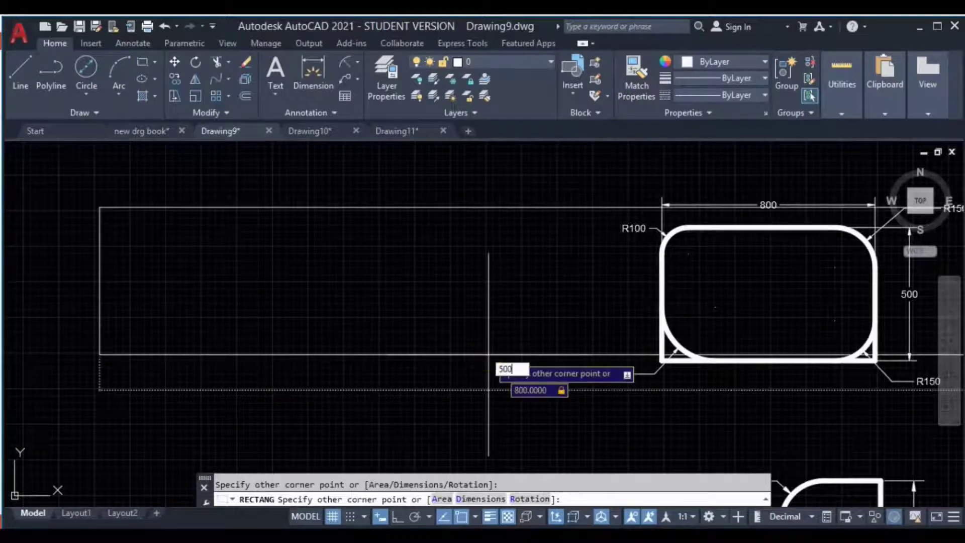
pyautogui.write('00')
pyautogui.press('Return')
# Move the oversized rectangle to the right, clear of the four practice figures.
pyautogui.scroll(-5, 459, 327)
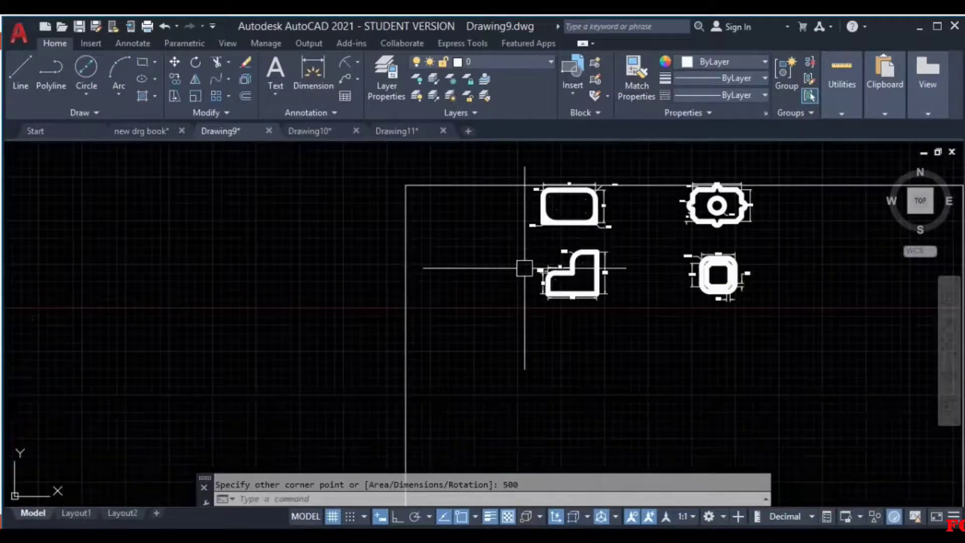
pyautogui.scroll(-4, 533, 246)
pyautogui.click(594, 224)
pyautogui.click(517, 302)
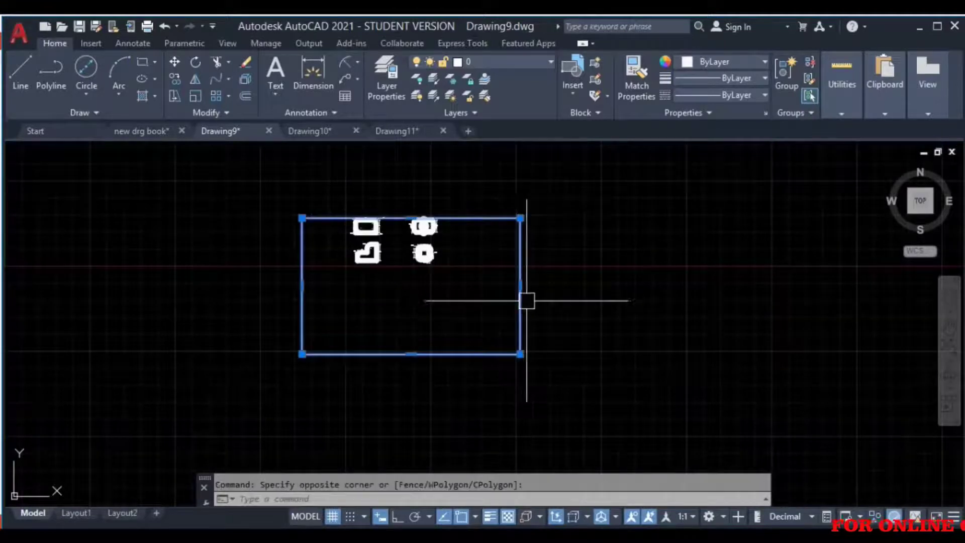
pyautogui.press('m')
pyautogui.press('Return')
pyautogui.click(478, 308)
pyautogui.press('Escape')
pyautogui.moveTo(632, 336); pyautogui.dragTo(511, 383, button='middle')
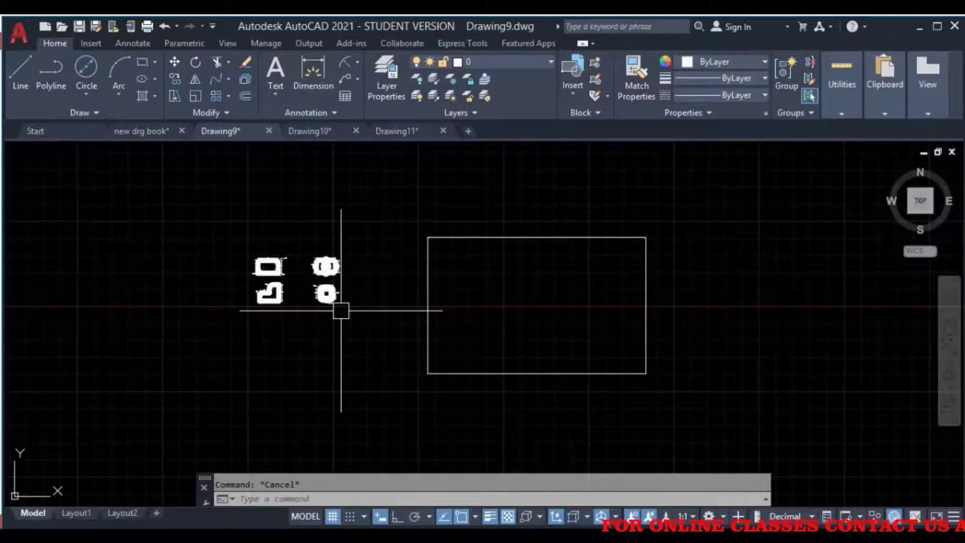
# Erase the oversized rectangle beside the four practice figures.
pyautogui.click(345, 319)
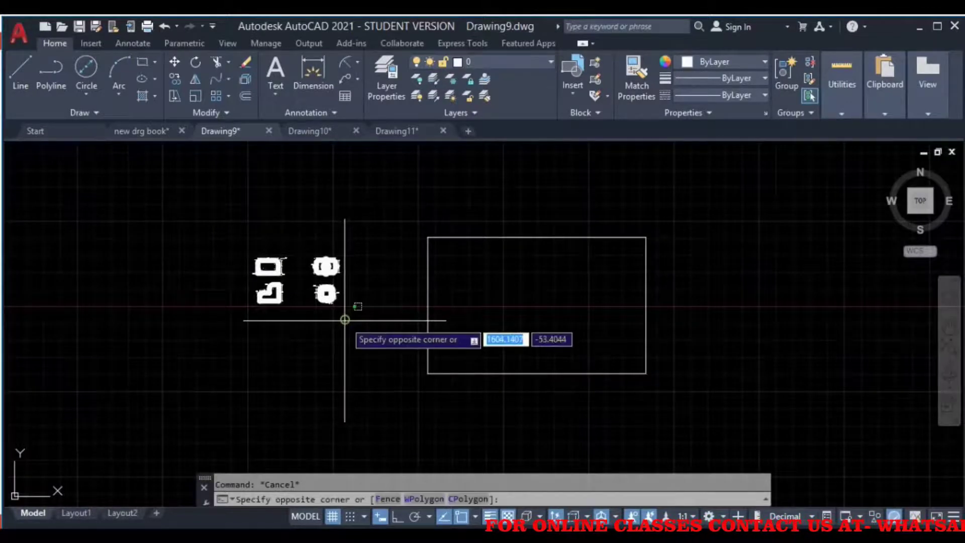
pyautogui.click(282, 355)
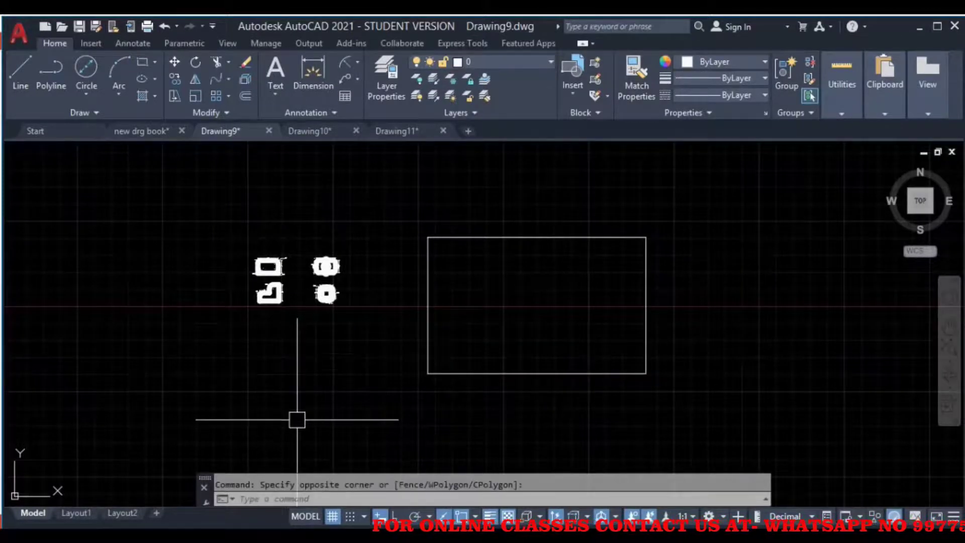
pyautogui.press('Delete')
pyautogui.scroll(3, 301, 319)
pyautogui.scroll(3, 245, 250)
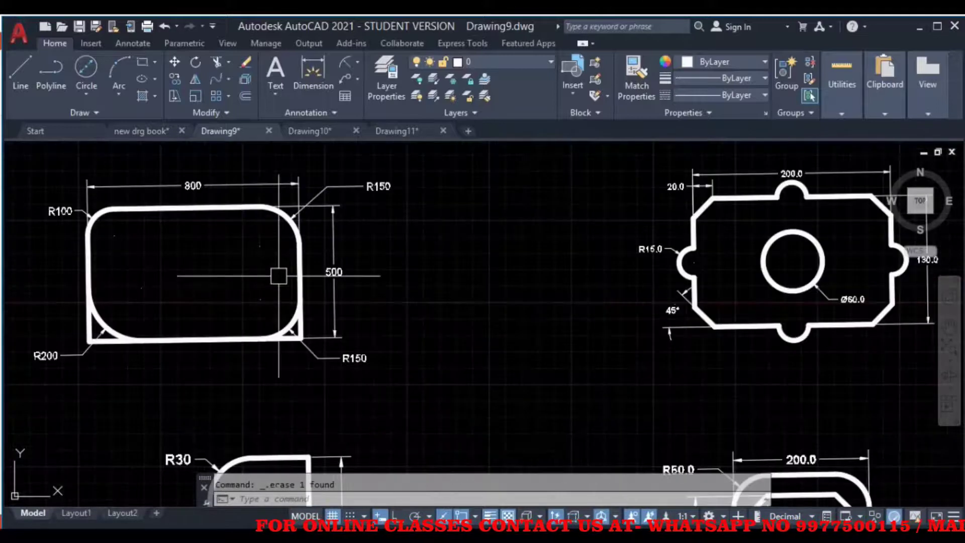
pyautogui.scroll(-4, 278, 275)
pyautogui.press('Escape')
pyautogui.write('rec')
pyautogui.press('Return')
pyautogui.moveTo(232, 280); pyautogui.dragTo(236, 311, button='middle')
pyautogui.scroll(2, 402, 303)
pyautogui.moveTo(419, 308); pyautogui.dragTo(557, 294, button='middle')
pyautogui.scroll(-2, 261, 307)
pyautogui.moveTo(93, 299)
pyautogui.mouseDown(button='middle')
pyautogui.moveTo(140, 273)
pyautogui.moveTo(767, 253)
pyautogui.moveTo(646, 295)
pyautogui.mouseUp(button='middle')
pyautogui.scroll(3, 724, 260)
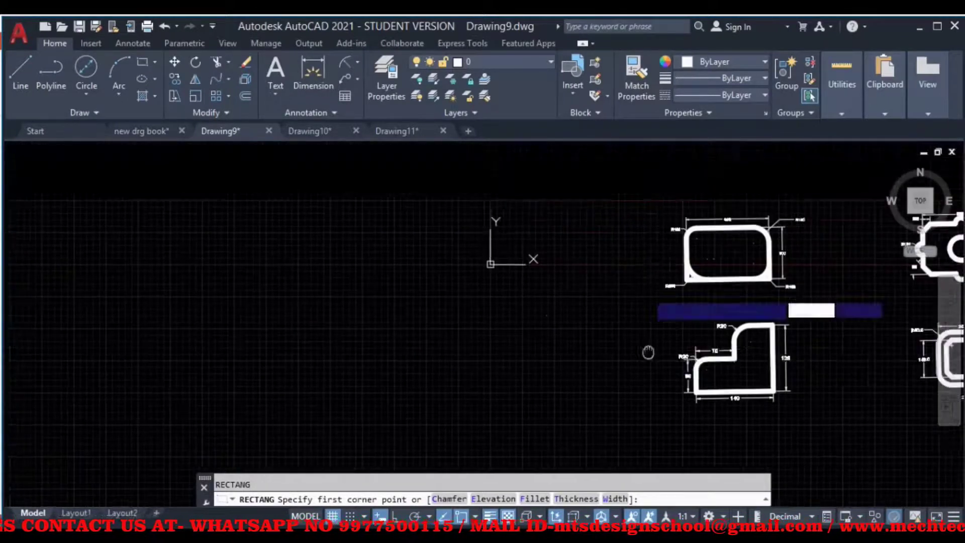
pyautogui.scroll(2, 723, 260)
pyautogui.moveTo(581, 318); pyautogui.dragTo(689, 319, button='middle')
pyautogui.click(54, 209)
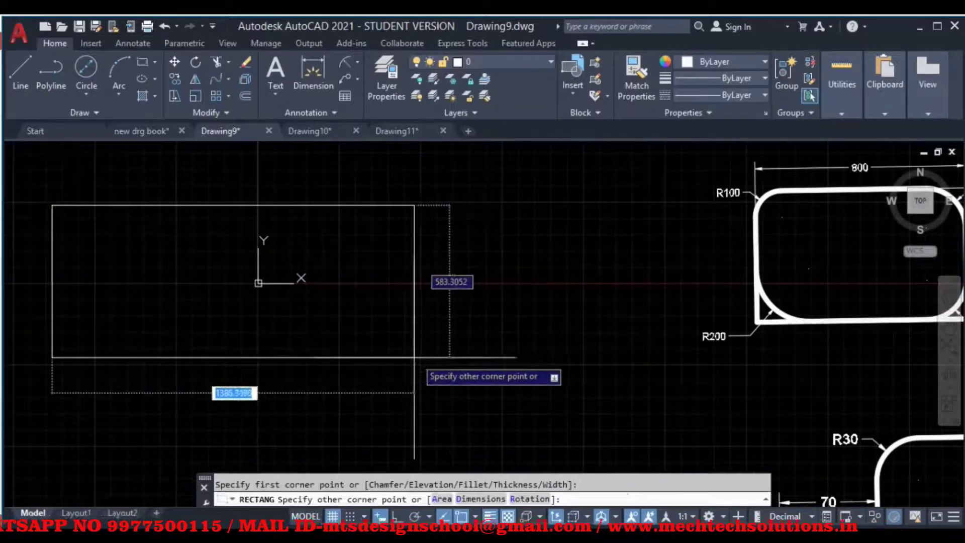
pyautogui.press('Escape')
# Draw an 800 by 500 rectangle in the empty area left of the dimensioned rounded rectangle.
pyautogui.press('Return')
pyautogui.click(159, 222)
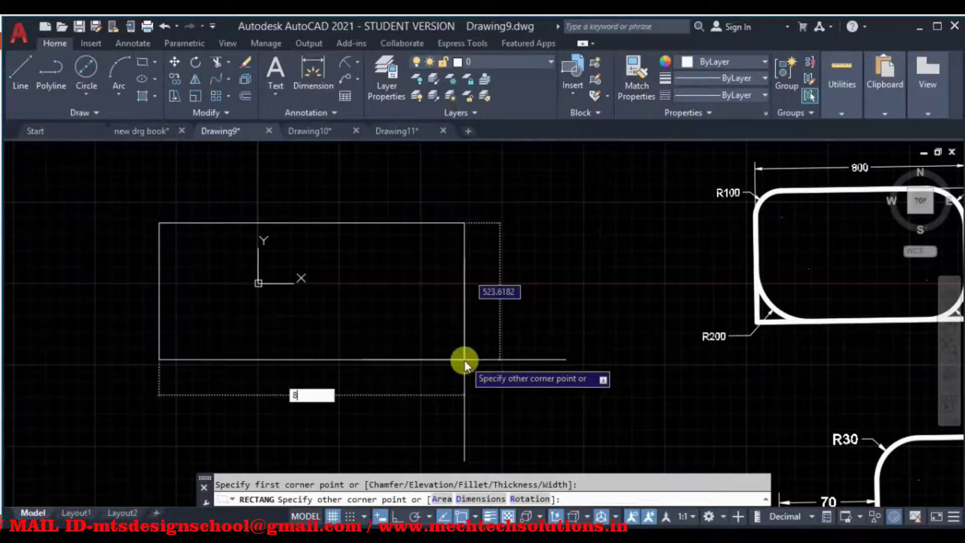
pyautogui.write('50')
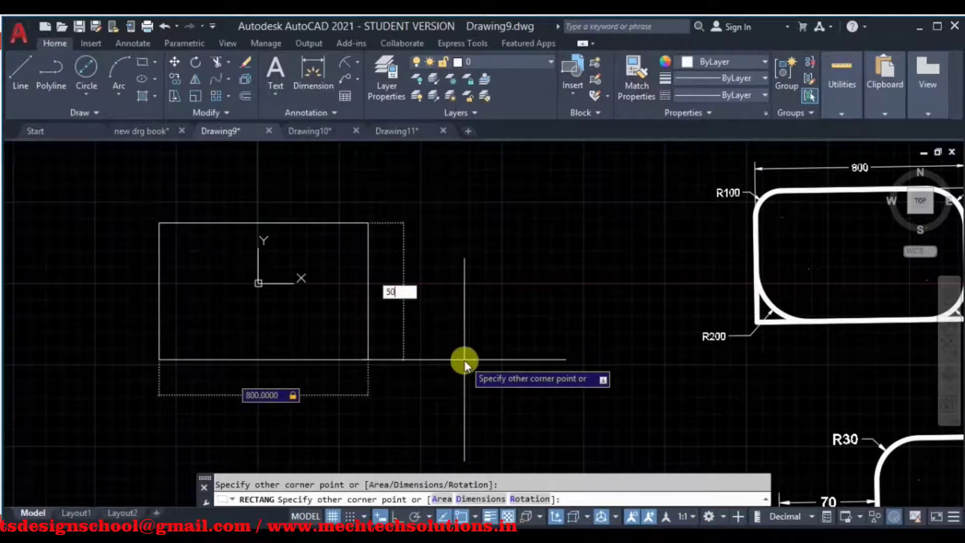
pyautogui.write('0')
pyautogui.press('Return')
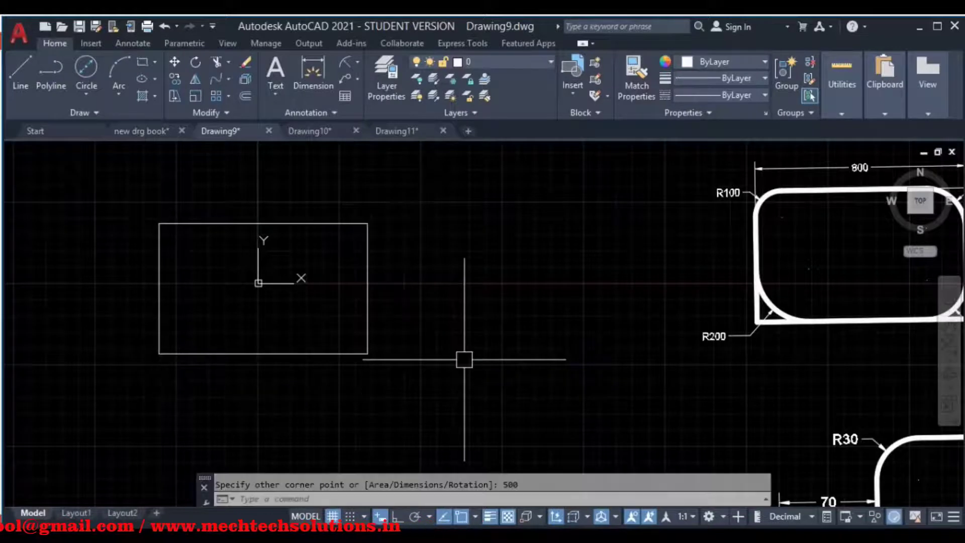
# Fillet the upper-left corner of the new rectangle with a radius of 100.
pyautogui.moveTo(265, 253); pyautogui.dragTo(242, 291, button='middle')
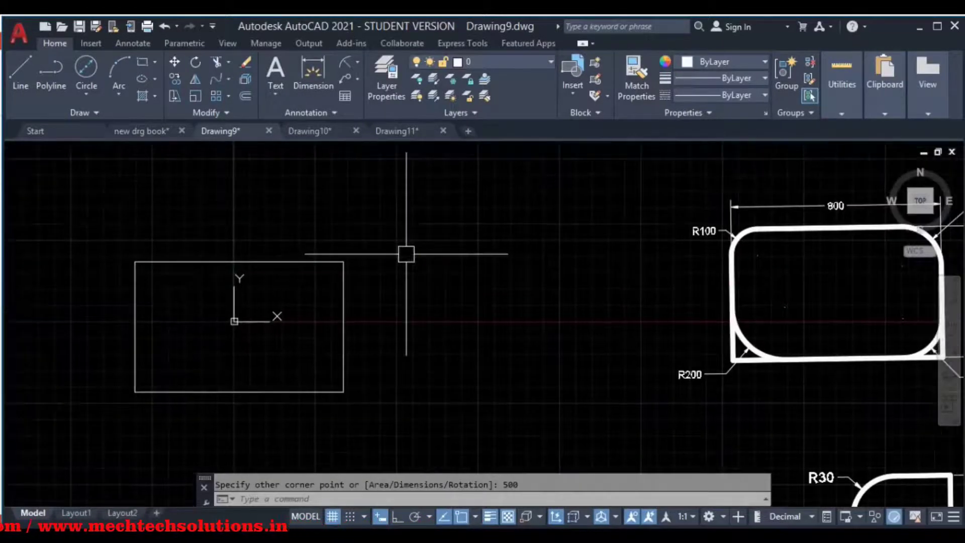
pyautogui.write('f')
pyautogui.press('Return')
pyautogui.write('r')
pyautogui.press('Return')
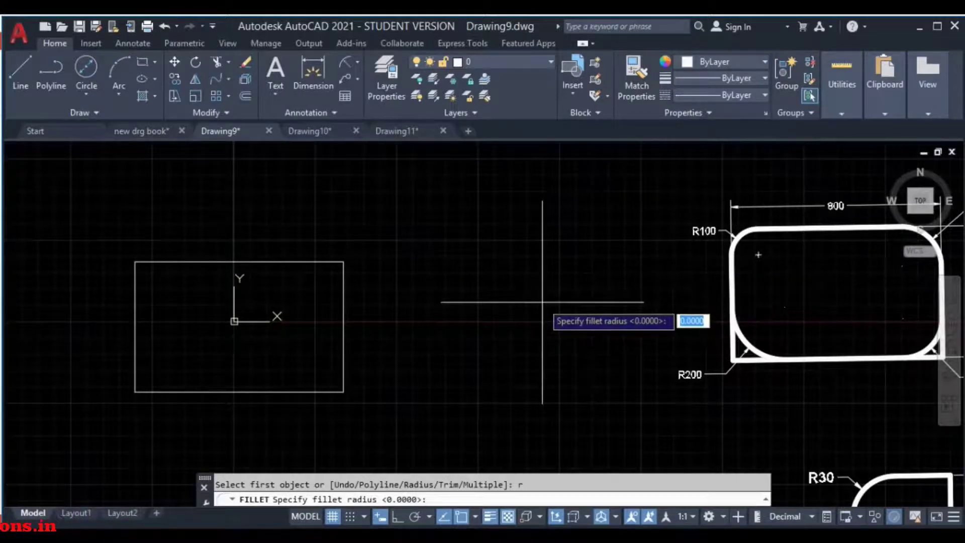
pyautogui.press('Return')
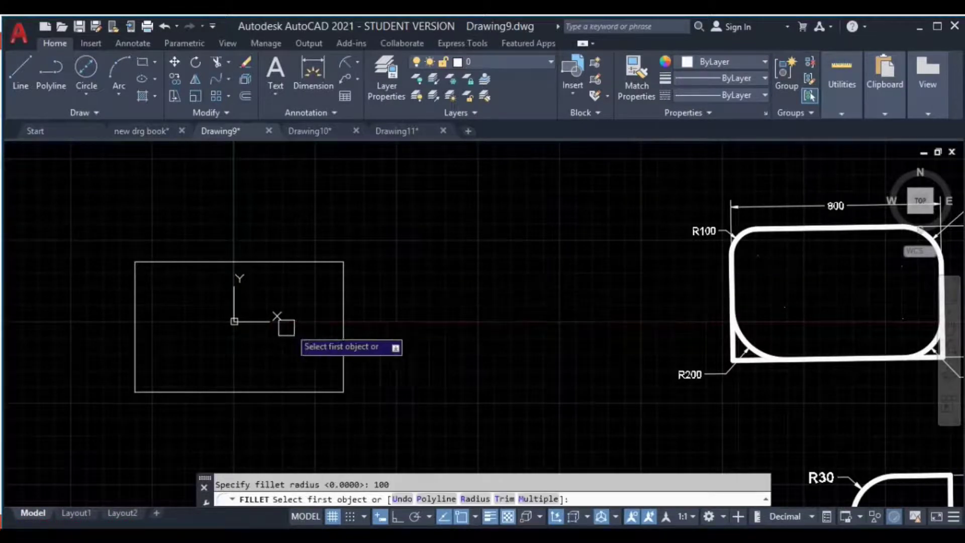
pyautogui.click(134, 297)
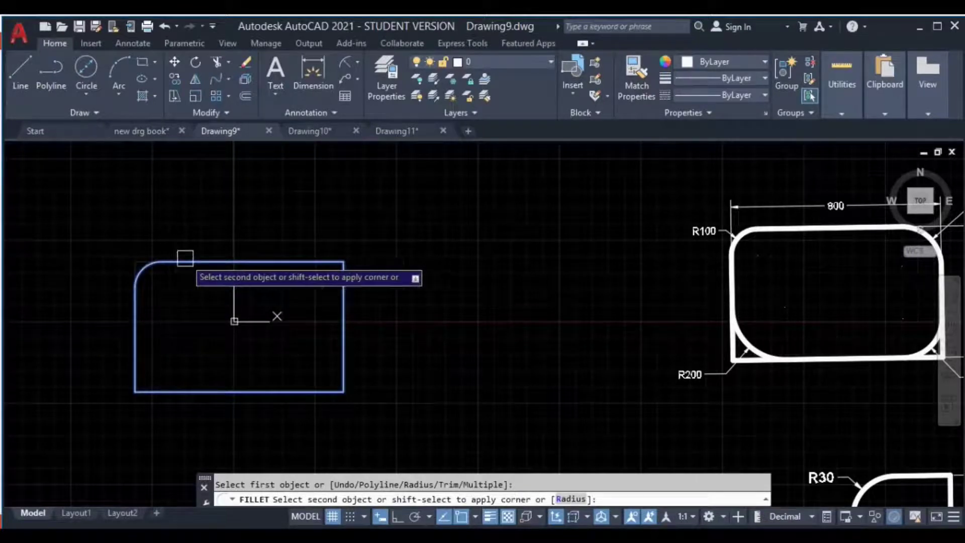
pyautogui.click(189, 259)
# Fillet the upper-right corner of the new rectangle with a radius of 150.
pyautogui.moveTo(549, 270); pyautogui.dragTo(441, 285, button='middle')
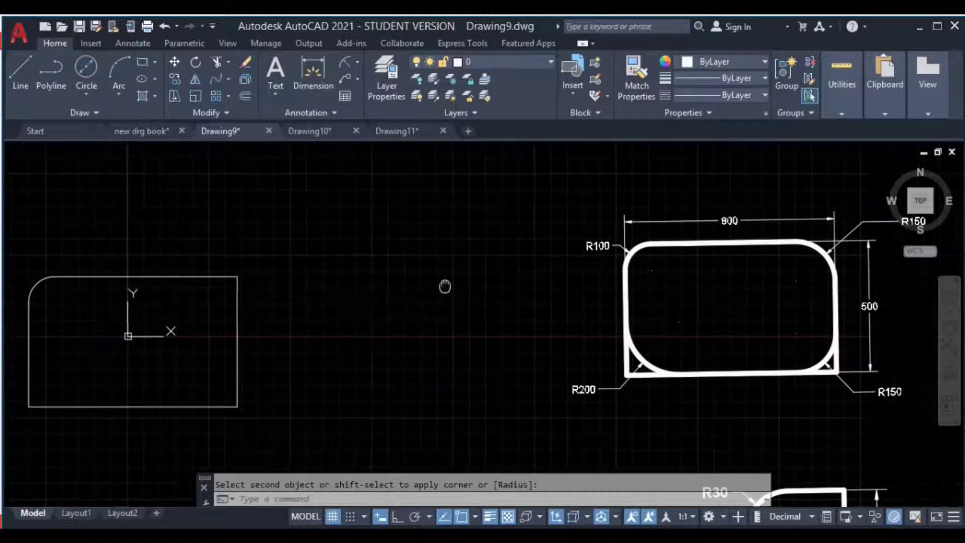
pyautogui.moveTo(799, 255); pyautogui.dragTo(723, 248, button='middle')
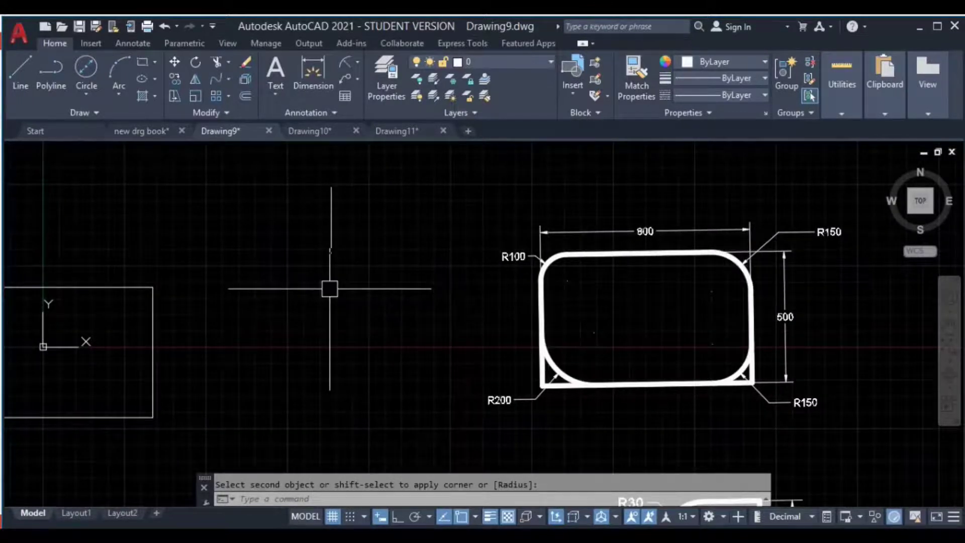
pyautogui.moveTo(329, 289); pyautogui.dragTo(406, 297, button='middle')
pyautogui.moveTo(721, 298); pyautogui.dragTo(658, 291, button='middle')
pyautogui.moveTo(201, 295); pyautogui.dragTo(277, 285, button='middle')
pyautogui.write('r')
pyautogui.press('Return')
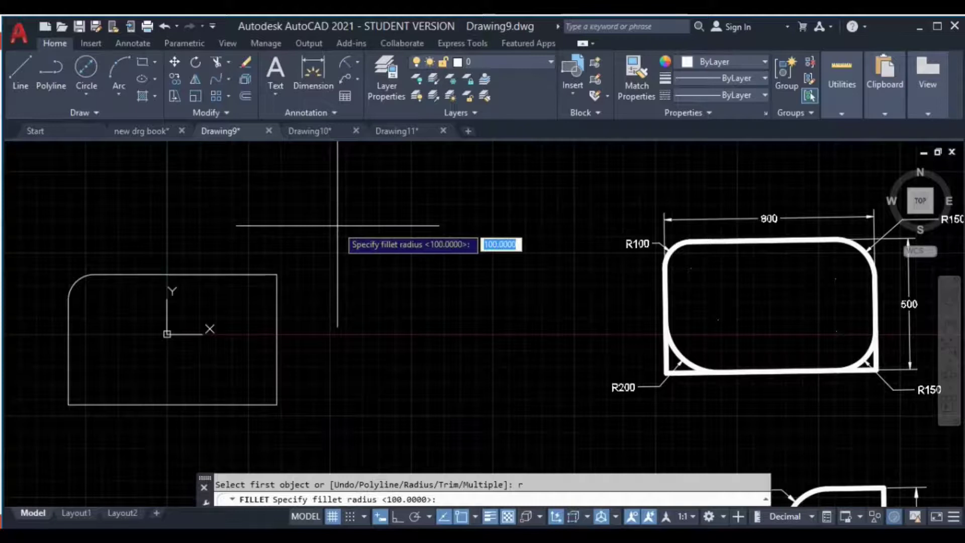
pyautogui.write('150')
pyautogui.press('Return')
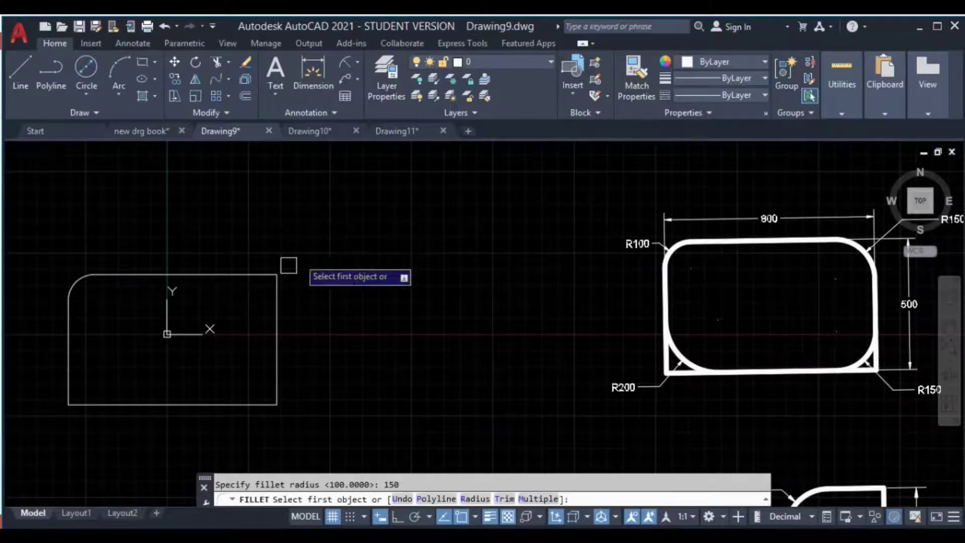
pyautogui.click(227, 276)
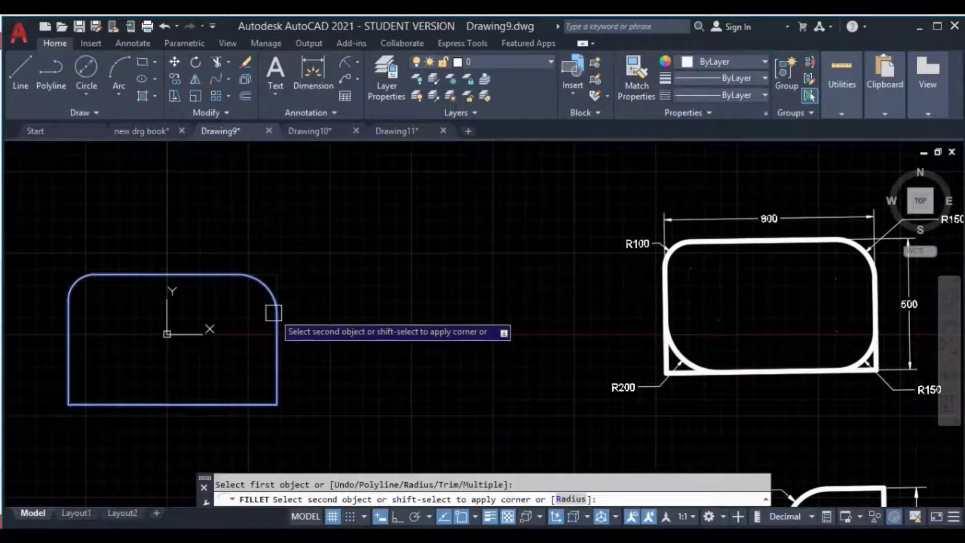
pyautogui.click(276, 314)
# Fillet the rectangle's lower-right corner at radius 150 using the No trim option, keeping the original sharp corner.
pyautogui.moveTo(479, 347); pyautogui.dragTo(395, 323, button='middle')
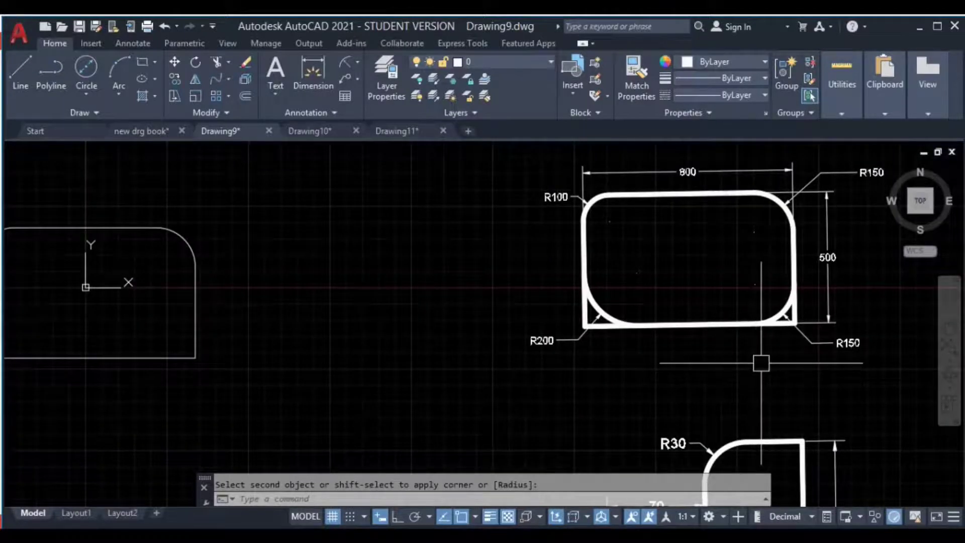
pyautogui.moveTo(411, 383); pyautogui.dragTo(548, 369, button='middle')
pyautogui.write('f')
pyautogui.press('Return')
pyautogui.write('t')
pyautogui.press('Return')
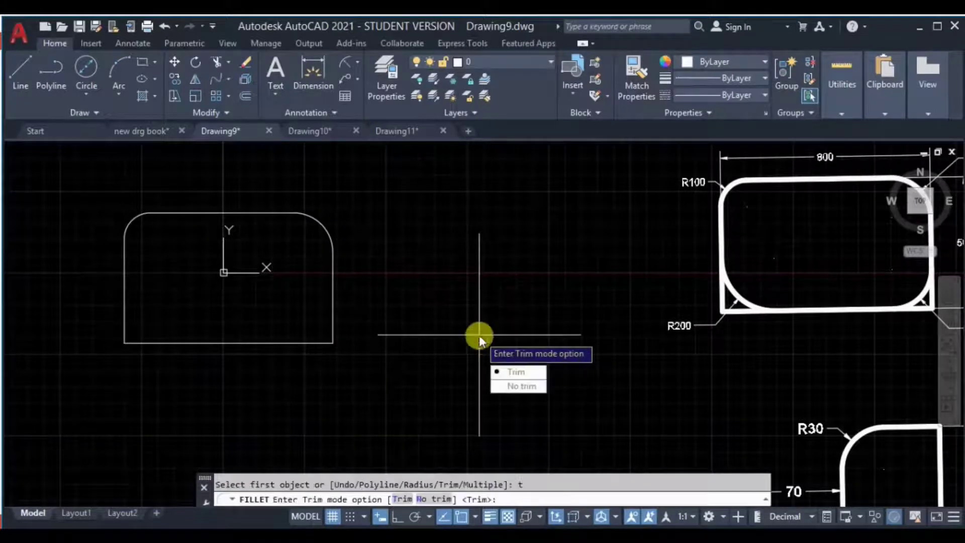
pyautogui.click(517, 386)
pyautogui.click(333, 319)
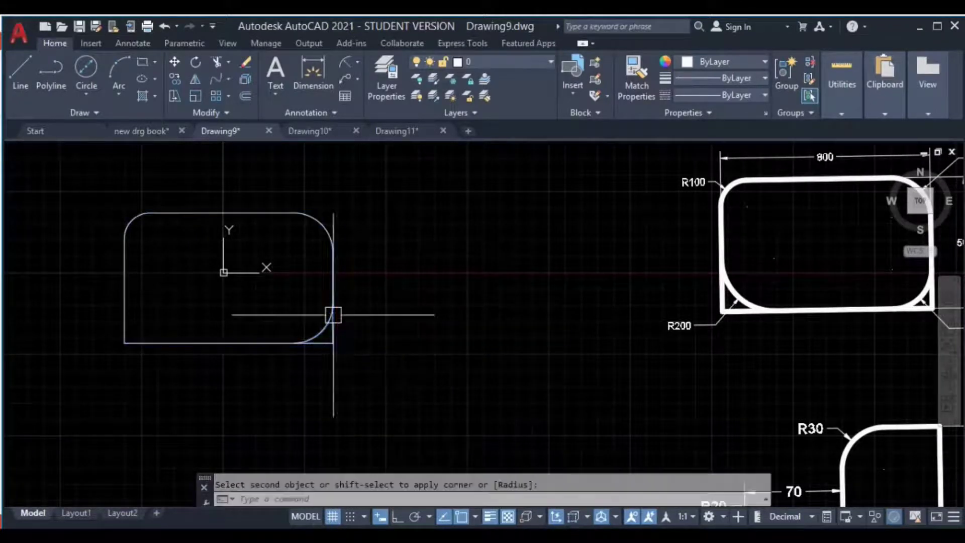
# Fillet the rectangle's lower-left corner with a radius of 200, leaving its original edges untrimmed.
pyautogui.moveTo(405, 330); pyautogui.dragTo(571, 330, button='middle')
pyautogui.scroll(2, 256, 332)
pyautogui.write('r')
pyautogui.press('Return')
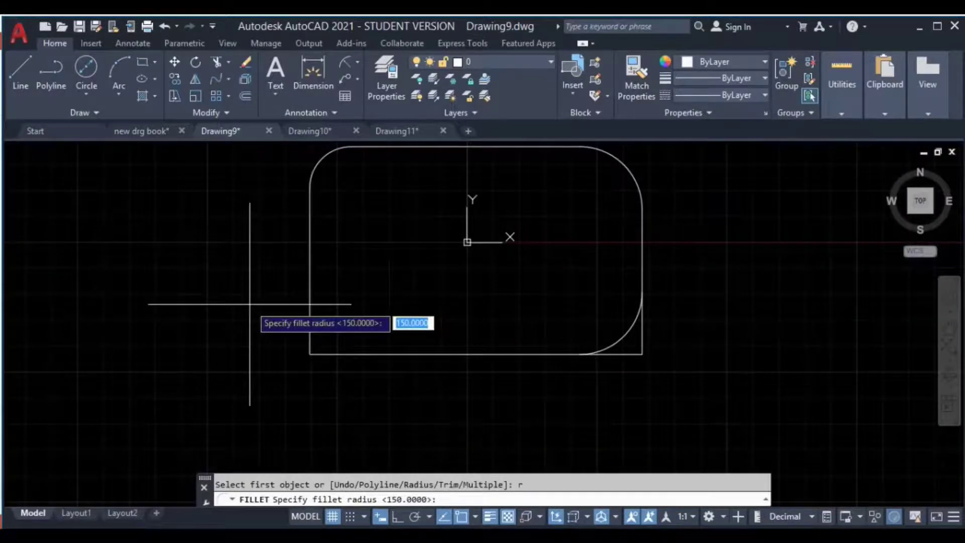
pyautogui.write('200')
pyautogui.press('Return')
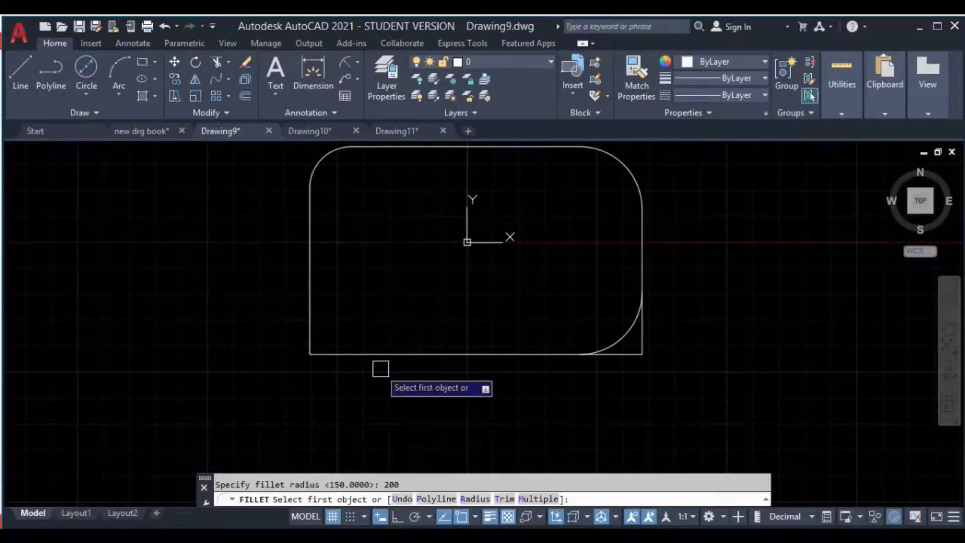
pyautogui.click(311, 308)
pyautogui.click(352, 359)
# Examine the dimensioned stepped profile below the rounded rectangle, including its overall sizes and corner radii.
pyautogui.scroll(-5, 646, 334)
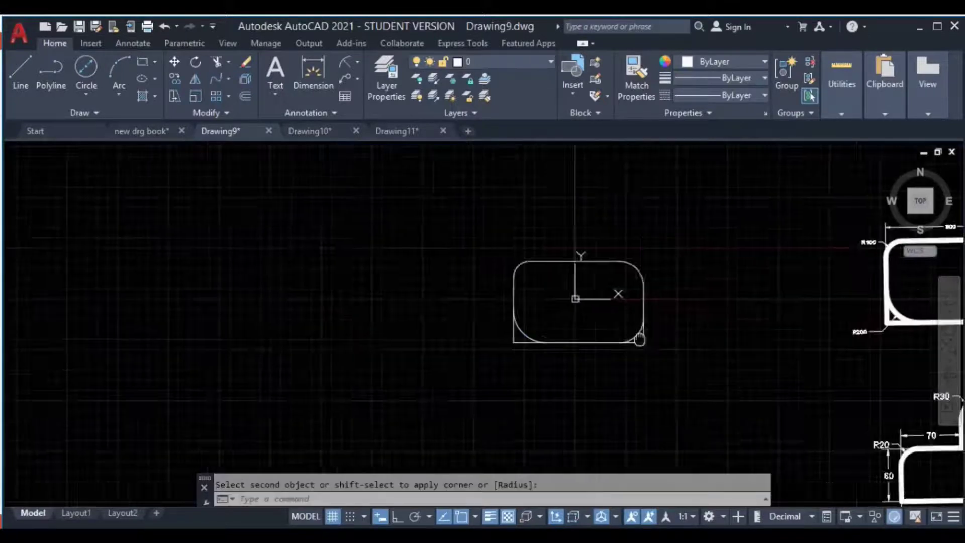
pyautogui.moveTo(646, 333); pyautogui.dragTo(349, 327, button='middle')
pyautogui.moveTo(572, 418); pyautogui.dragTo(345, 306, button='middle')
pyautogui.moveTo(472, 354); pyautogui.dragTo(483, 299, button='middle')
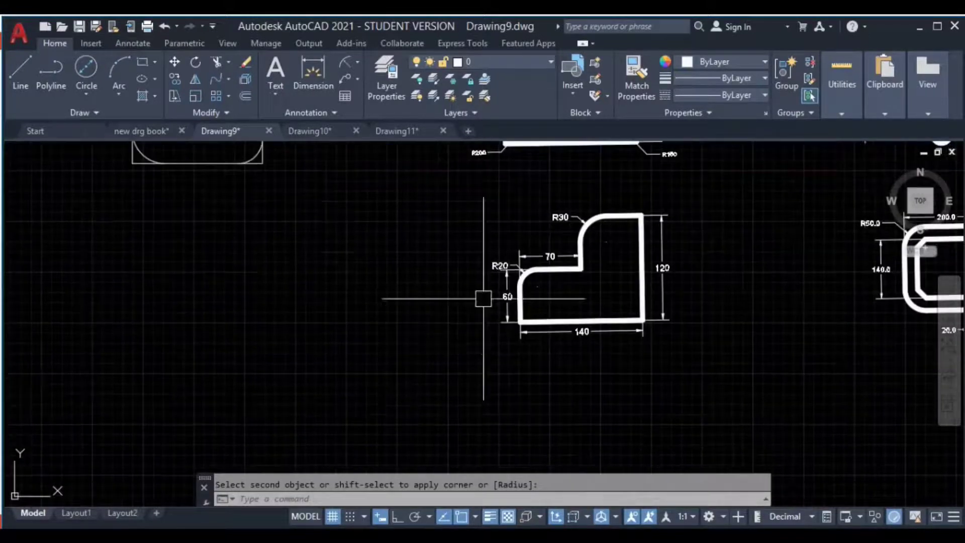
pyautogui.press('Escape')
pyautogui.moveTo(297, 328); pyautogui.dragTo(297, 300, button='middle')
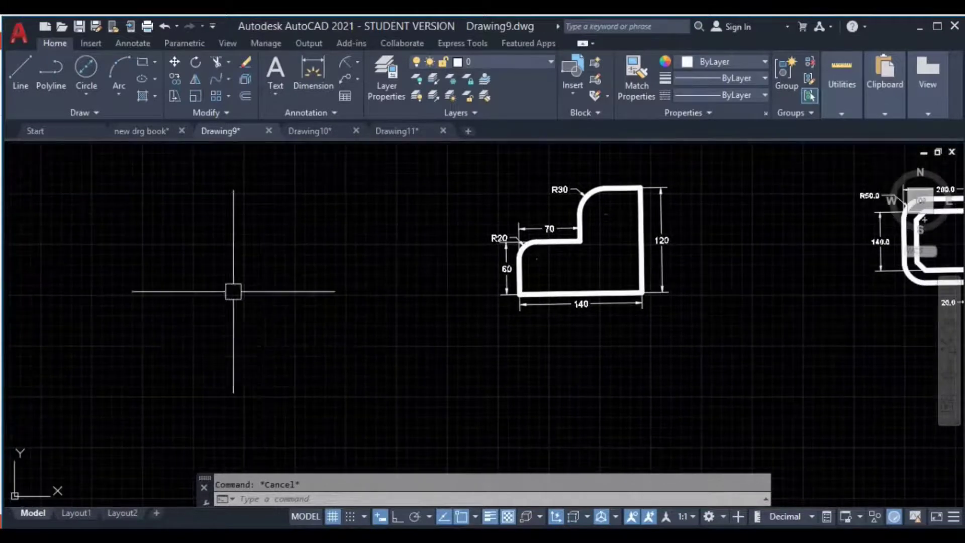
# Start the stepped profile's outline with Ortho on, drawing a 140 horizontal base and a 120 vertical right side.
pyautogui.write('l')
pyautogui.press('Return')
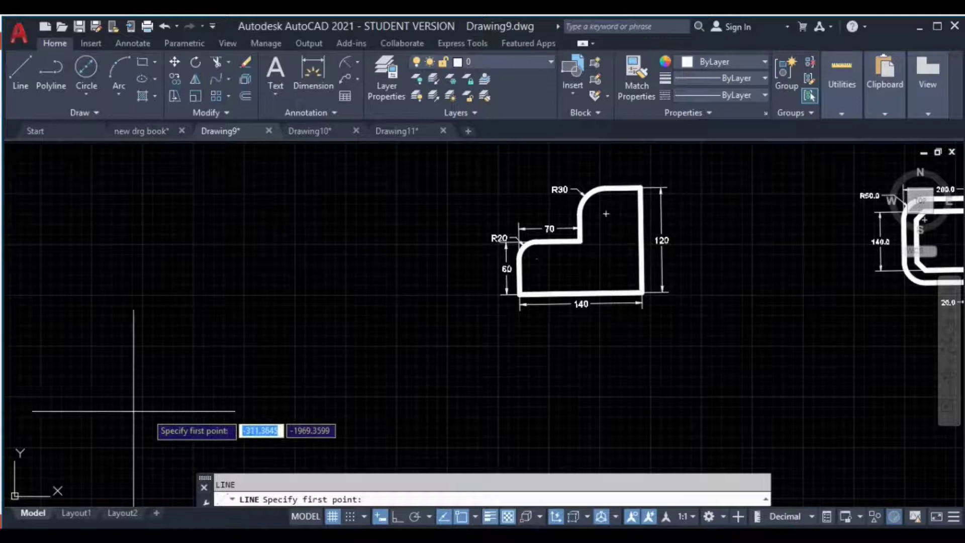
pyautogui.click(113, 411)
pyautogui.press('F8')
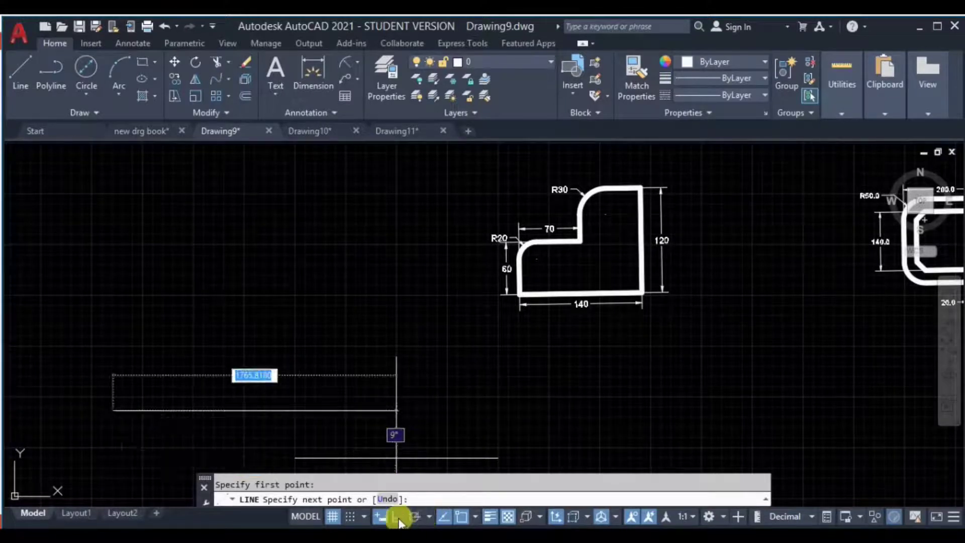
pyautogui.write('140')
pyautogui.press('Return')
pyautogui.moveTo(213, 408); pyautogui.dragTo(340, 387, button='middle')
pyautogui.write('120')
pyautogui.press('Return')
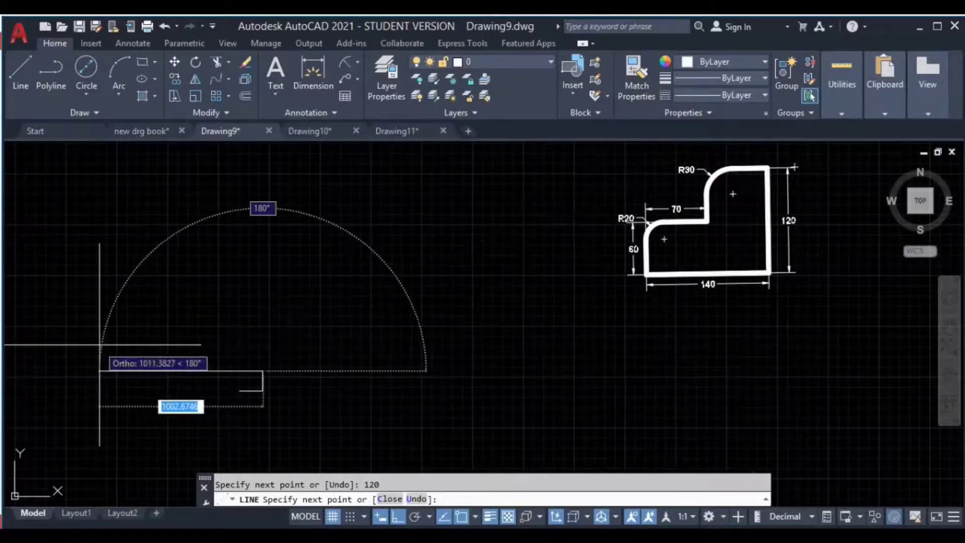
# Complete the stepped outline with a 70 top edge, a 60 drop and a 70 ledge, closing back to the start point.
pyautogui.write('70')
pyautogui.press('Return')
pyautogui.write('60')
pyautogui.press('Return')
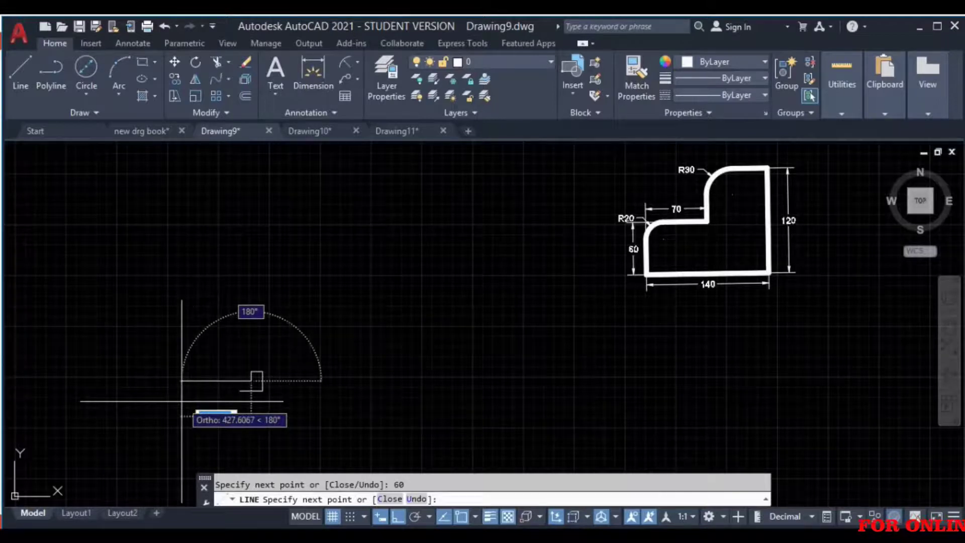
pyautogui.press('Return')
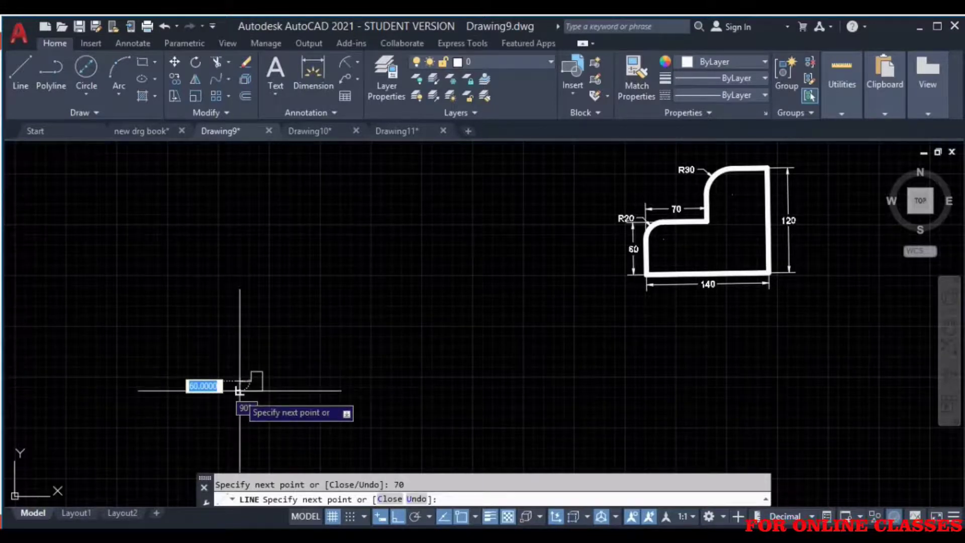
pyautogui.press('Escape')
# Fillet the upper-left corner of the profile's tall section at radius 30 with Trim mode enabled.
pyautogui.scroll(4, 252, 392)
pyautogui.scroll(-4, 274, 351)
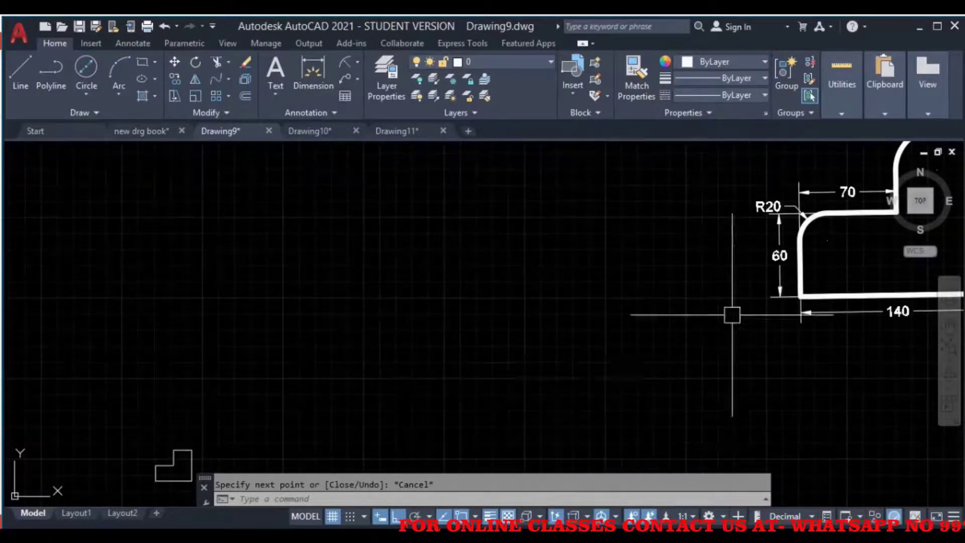
pyautogui.scroll(2, 363, 388)
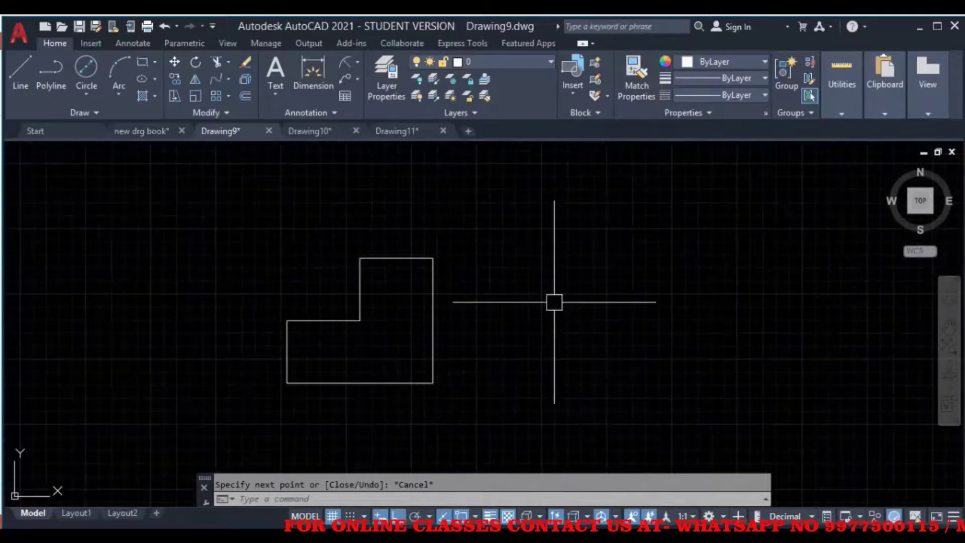
pyautogui.write('f')
pyautogui.press('Return')
pyautogui.write('r')
pyautogui.press('Return')
pyautogui.write('30')
pyautogui.press('Return')
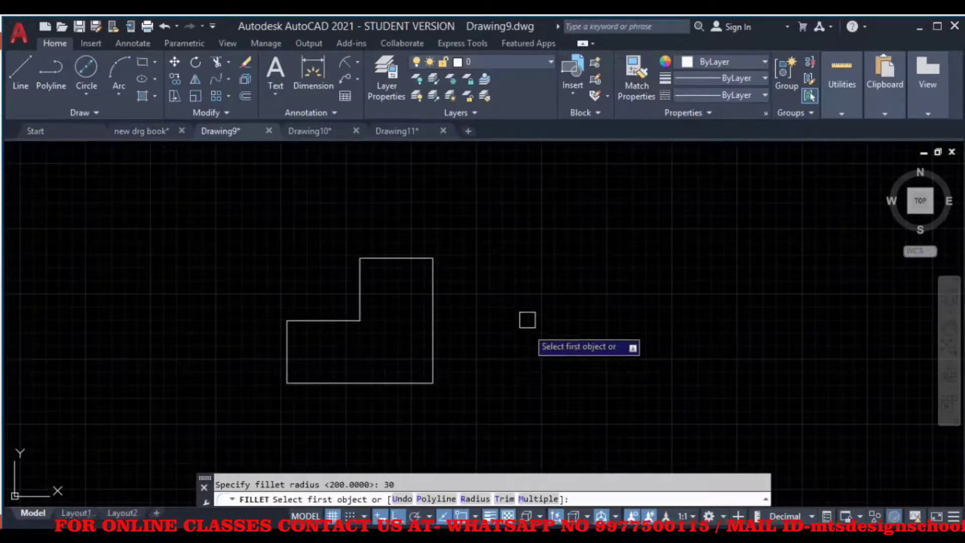
pyautogui.write('t')
pyautogui.press('Return')
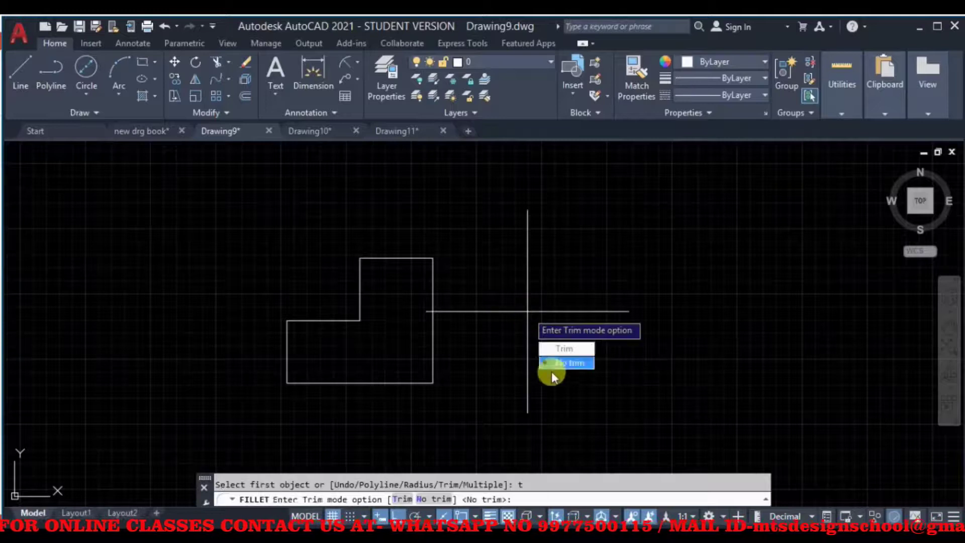
pyautogui.click(567, 346)
pyautogui.click(361, 284)
# Fillet the upper-left corner of the profile's low section with a radius of 20.
pyautogui.write('r')
pyautogui.press('Return')
pyautogui.write('20')
pyautogui.press('Return')
pyautogui.click(318, 322)
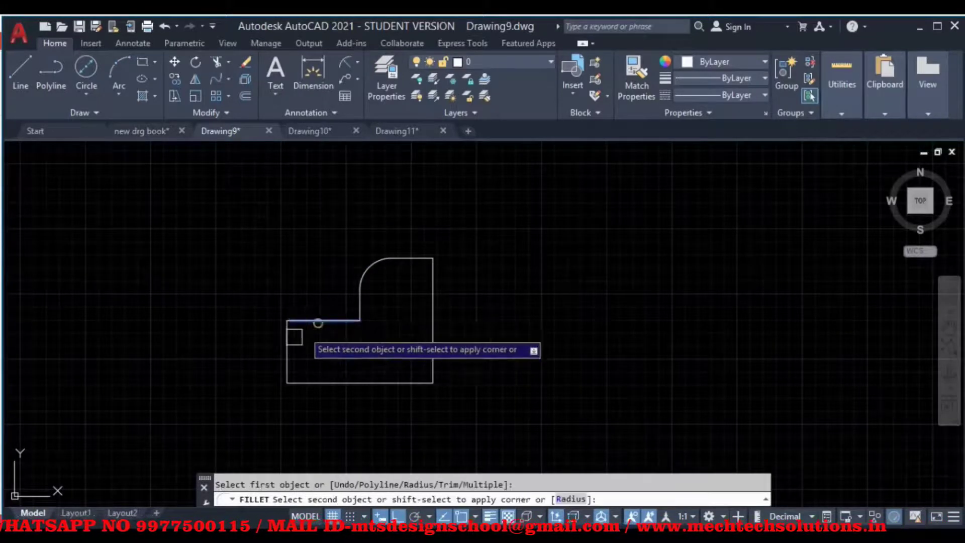
pyautogui.click(317, 323)
# Review the remaining practice figures in Drawing9, and switch to Drawing10 to inspect its three-circle linked figure.
pyautogui.scroll(-5, 289, 341)
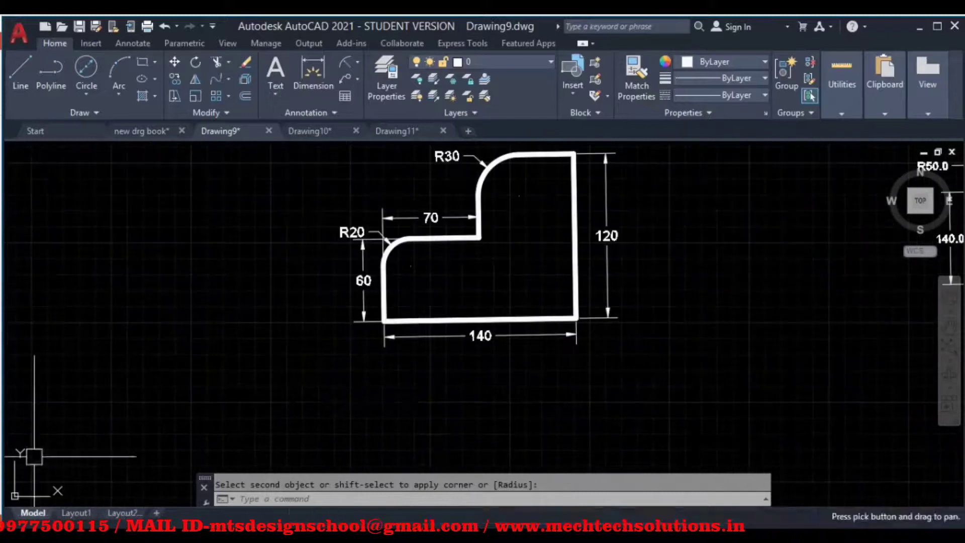
pyautogui.scroll(-3, 383, 355)
pyautogui.scroll(2, 243, 378)
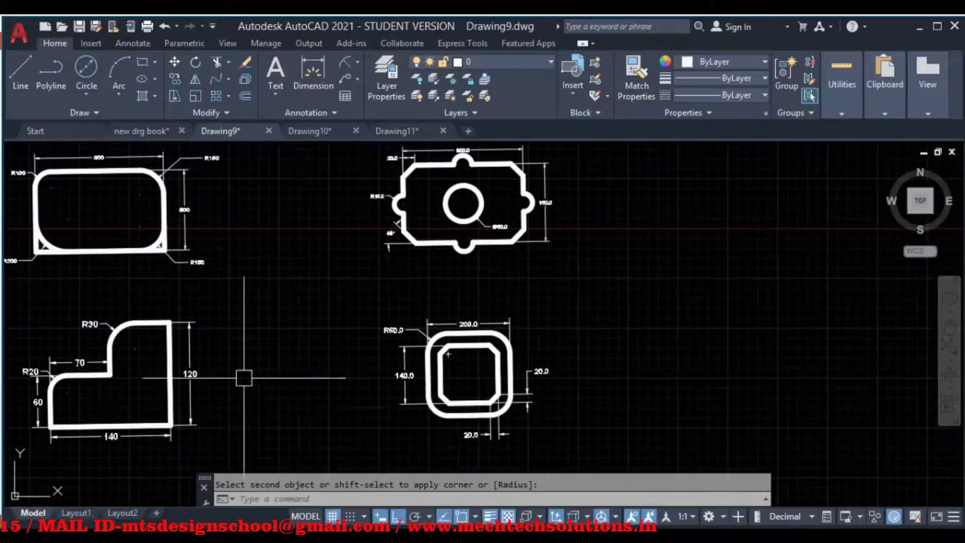
pyautogui.scroll(4, 443, 324)
pyautogui.moveTo(359, 248); pyautogui.dragTo(346, 325, button='middle')
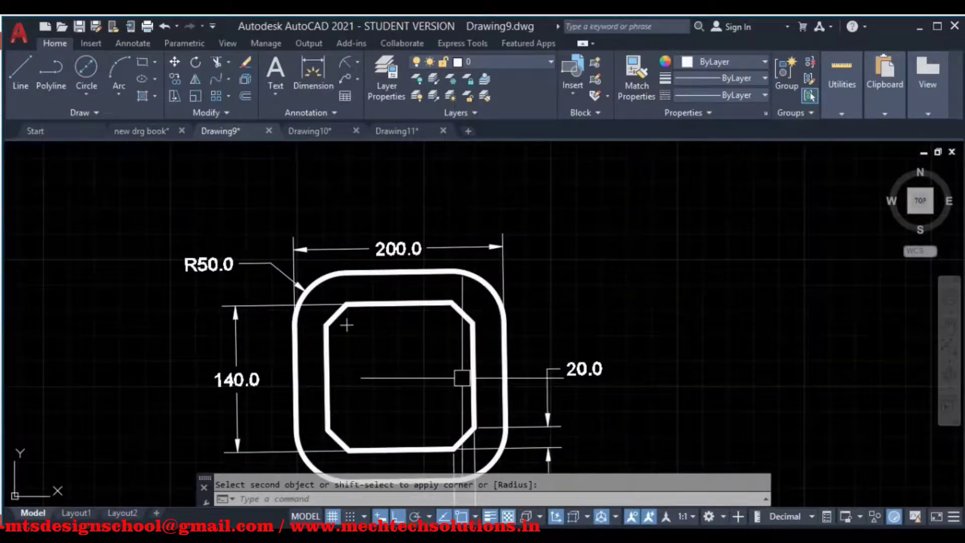
pyautogui.scroll(-4, 462, 357)
pyautogui.moveTo(500, 255); pyautogui.dragTo(500, 340, button='middle')
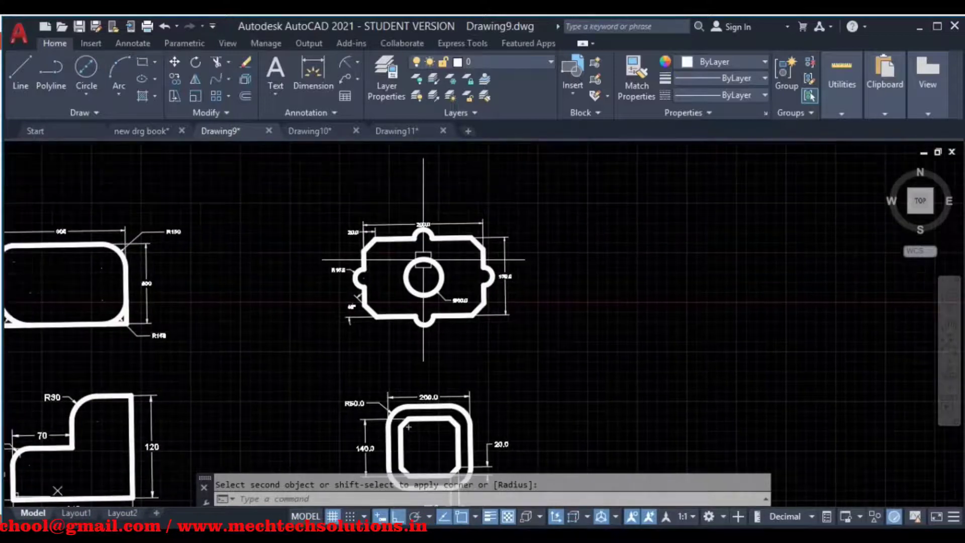
pyautogui.click(324, 133)
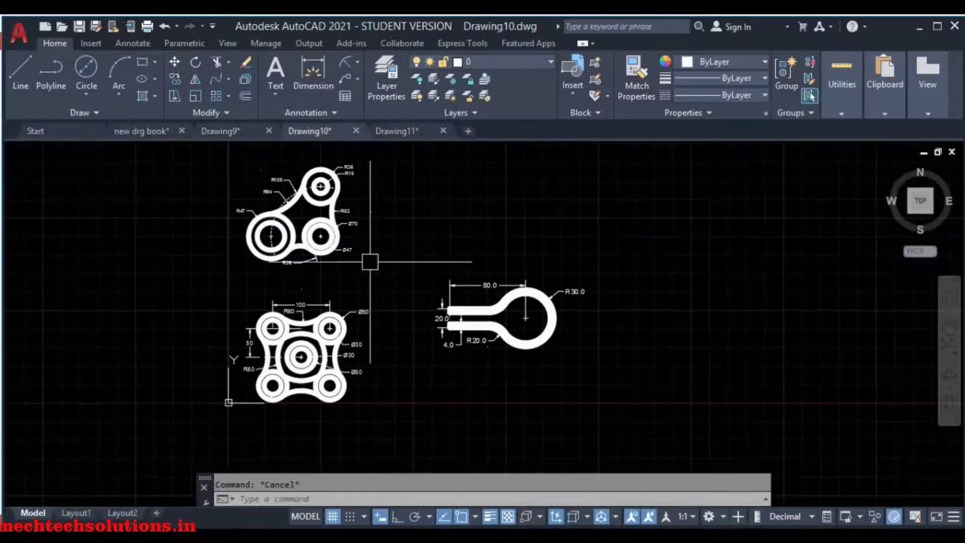
pyautogui.scroll(4, 307, 211)
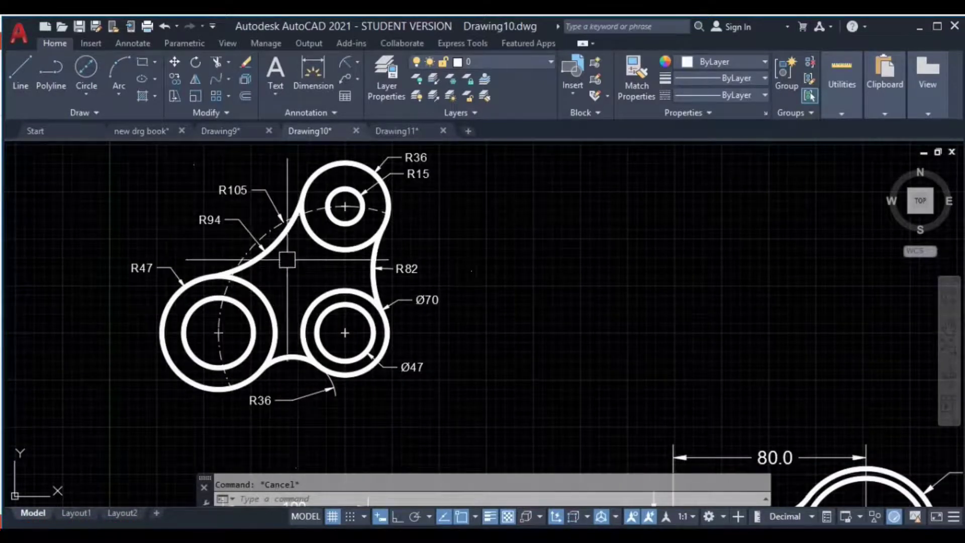
pyautogui.scroll(-4, 635, 285)
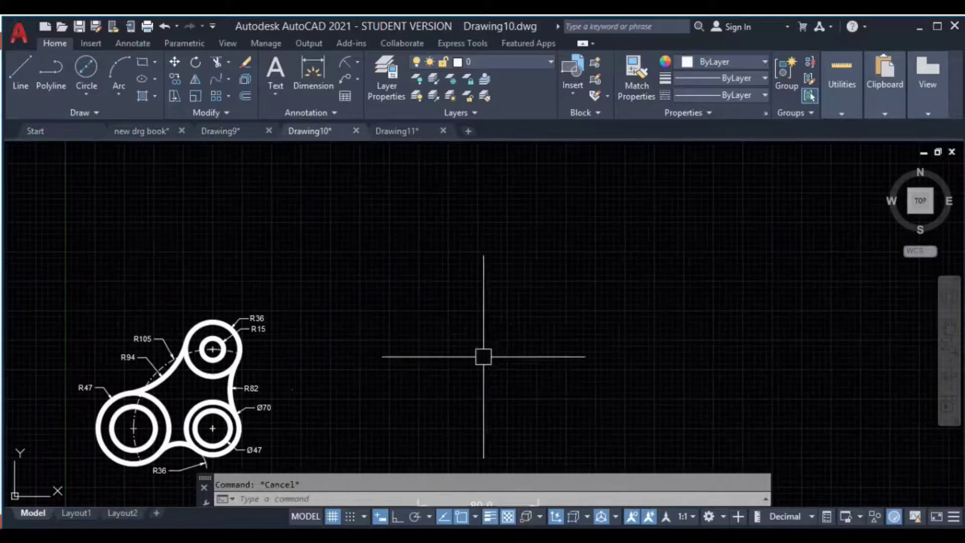
pyautogui.write('c')
pyautogui.press('Return')
pyautogui.click(518, 335)
pyautogui.click(559, 283)
pyautogui.press('Return')
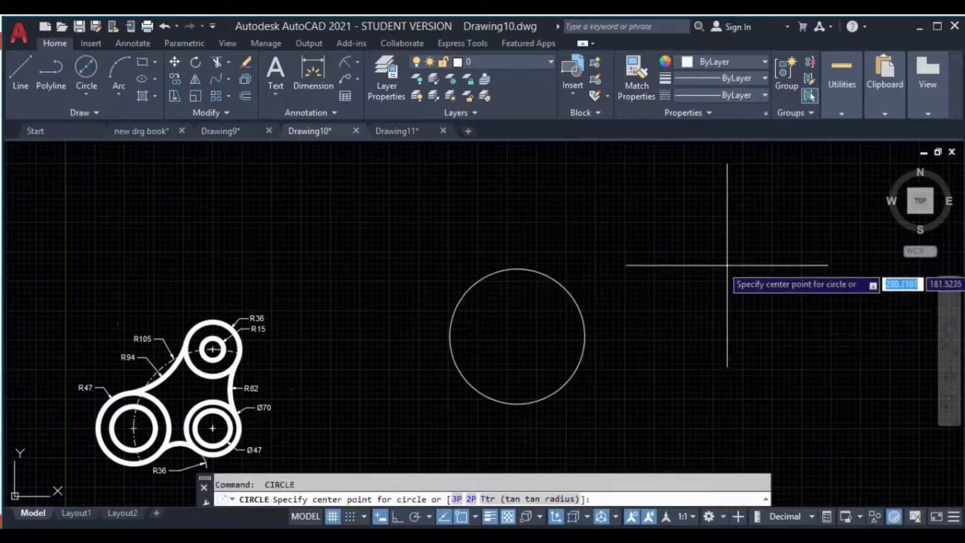
pyautogui.press('Escape')
pyautogui.click(625, 277)
pyautogui.click(546, 345)
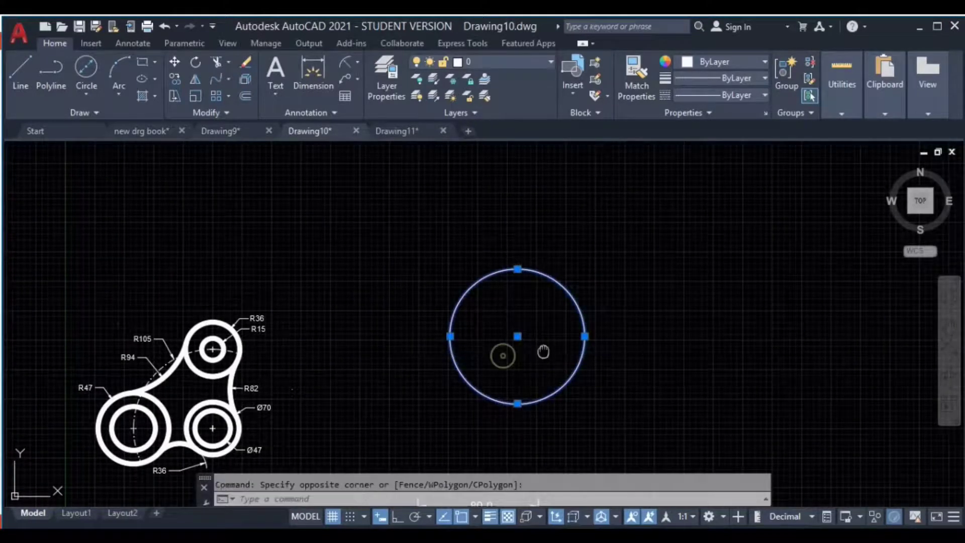
pyautogui.moveTo(545, 345); pyautogui.dragTo(503, 314, button='middle')
pyautogui.press('Delete')
# Examine the linked figure's circle diameters, outer radii and connecting arc radii.
pyautogui.moveTo(94, 359)
pyautogui.mouseDown(button='middle')
pyautogui.moveTo(154, 309)
pyautogui.moveTo(263, 294)
pyautogui.mouseUp(button='middle')
pyautogui.scroll(2, 248, 321)
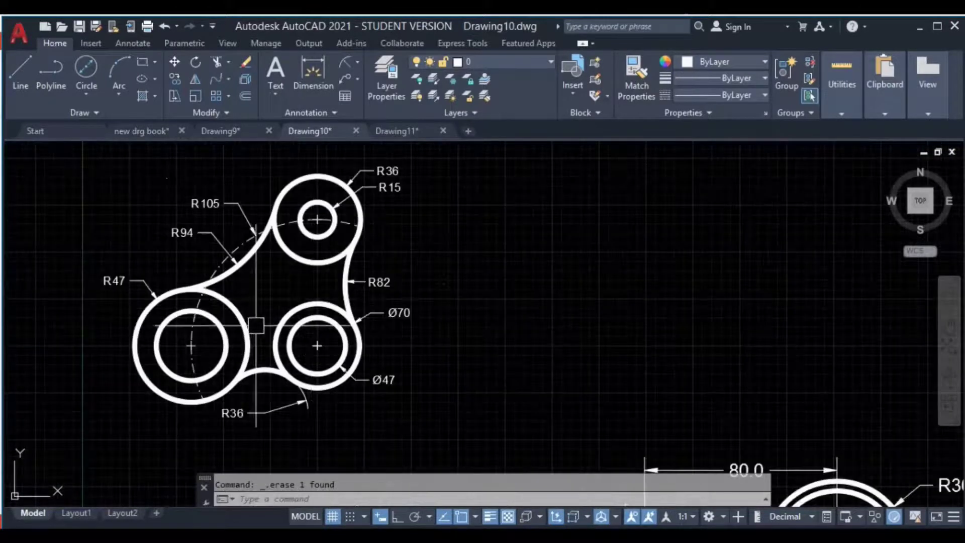
pyautogui.moveTo(314, 346); pyautogui.dragTo(344, 353, button='middle')
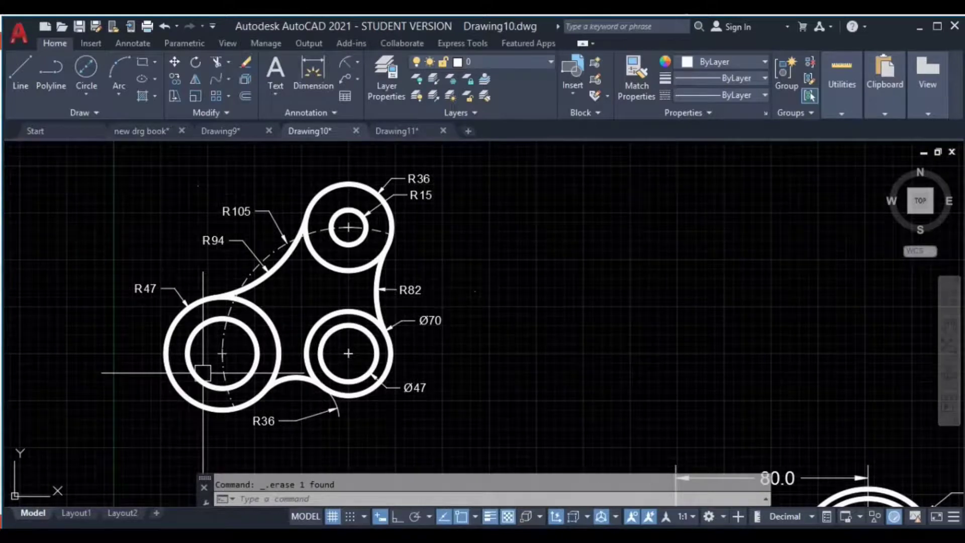
pyautogui.moveTo(474, 370); pyautogui.dragTo(434, 363, button='middle')
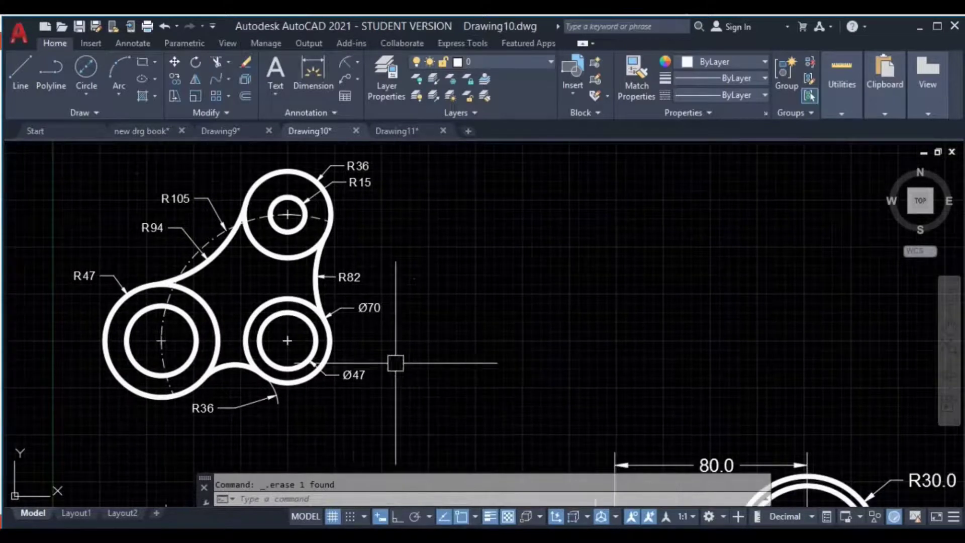
pyautogui.scroll(2, 296, 339)
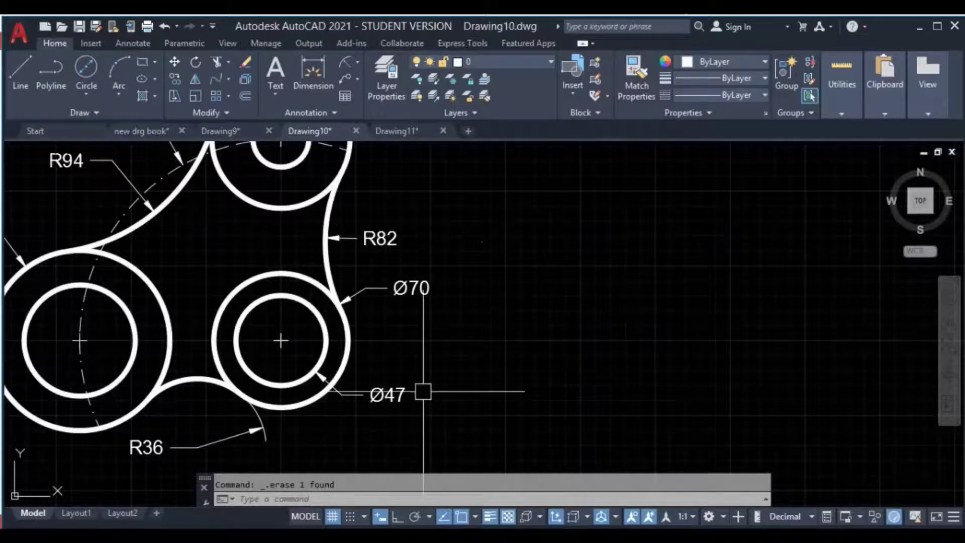
pyautogui.scroll(-2, 423, 289)
pyautogui.moveTo(628, 327); pyautogui.dragTo(390, 345, button='middle')
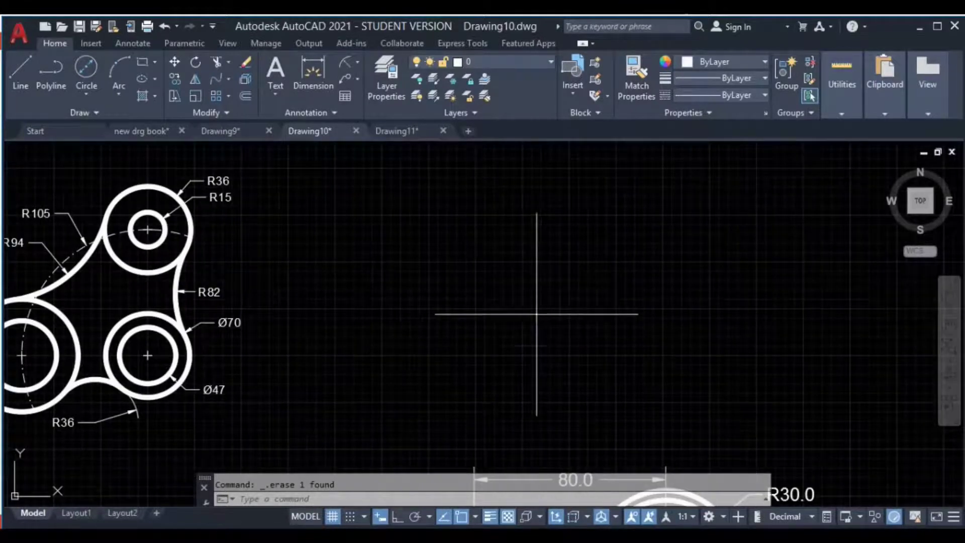
# Draw a circle of diameter 47 in the empty area beside the linked figure.
pyautogui.write('c')
pyautogui.press('Return')
pyautogui.click(544, 281)
pyautogui.write('d')
pyautogui.press('Return')
pyautogui.write('47')
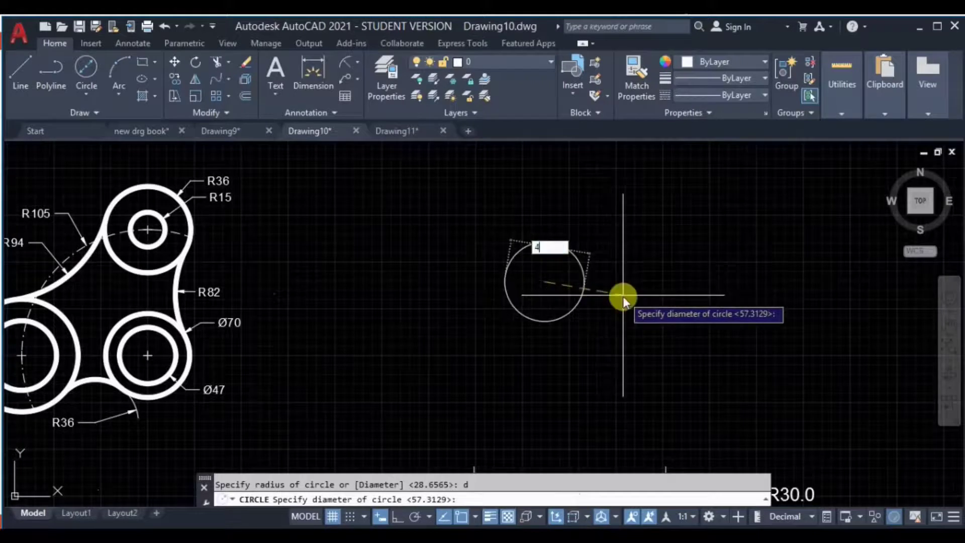
pyautogui.press('Return')
# Move the new circle farther away from the dimensioned figures into clear space.
pyautogui.scroll(-2, 518, 319)
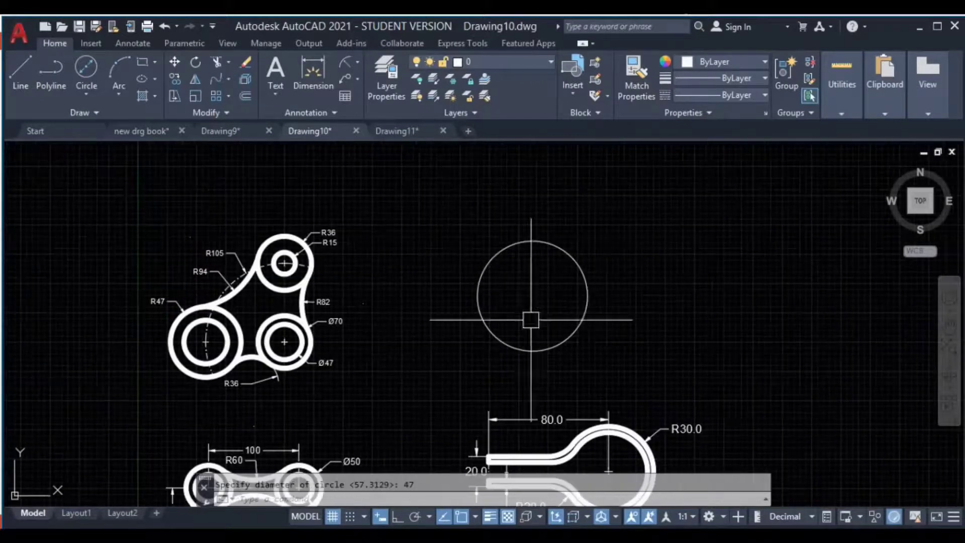
pyautogui.click(593, 255)
pyautogui.click(521, 317)
pyautogui.moveTo(674, 276); pyautogui.dragTo(390, 361, button='middle')
pyautogui.write('m')
pyautogui.press('Return')
pyautogui.click(381, 350)
pyautogui.click(698, 264)
pyautogui.press('Escape')
# Draw a concentric circle of diameter 70 around the 47 diameter circle.
pyautogui.write('c')
pyautogui.press('Return')
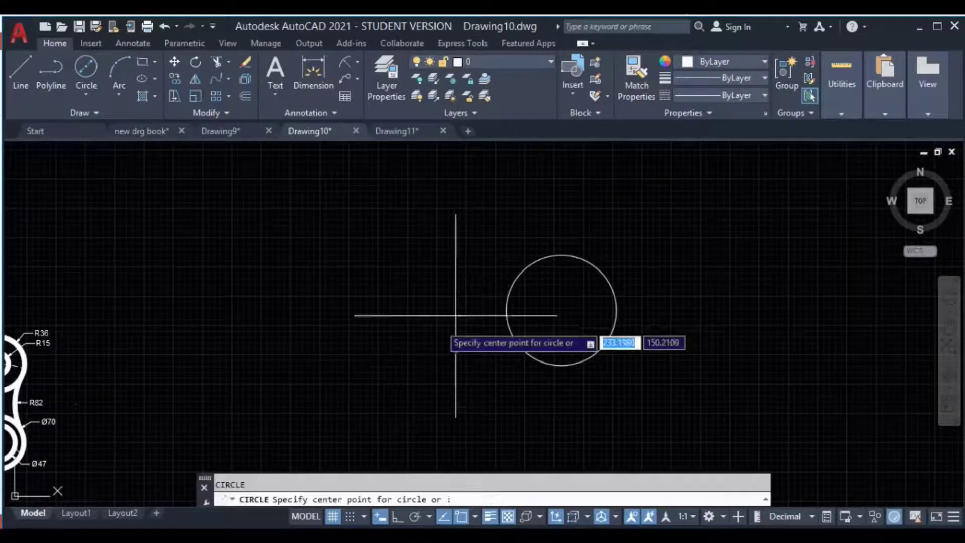
pyautogui.click(561, 310)
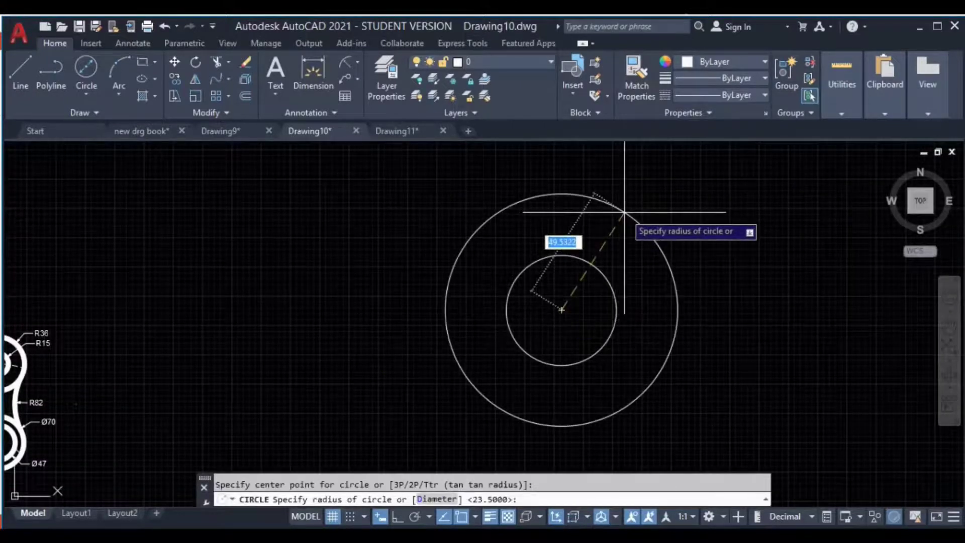
pyautogui.write('d')
pyautogui.press('Return')
pyautogui.write('70')
pyautogui.press('Return')
# Examine how the linked figure's upper circles are positioned on the R105 centerline arc.
pyautogui.scroll(-2, 524, 340)
pyautogui.moveTo(31, 430); pyautogui.dragTo(173, 409, button='middle')
pyautogui.scroll(3, 266, 379)
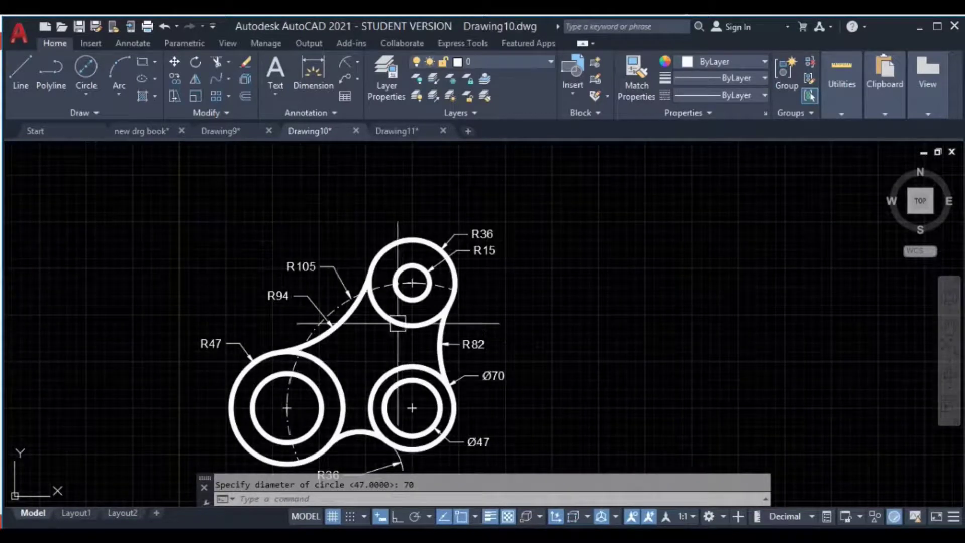
pyautogui.moveTo(537, 347); pyautogui.dragTo(540, 304, button='middle')
pyautogui.scroll(2, 443, 246)
pyautogui.moveTo(442, 246); pyautogui.dragTo(462, 235, button='middle')
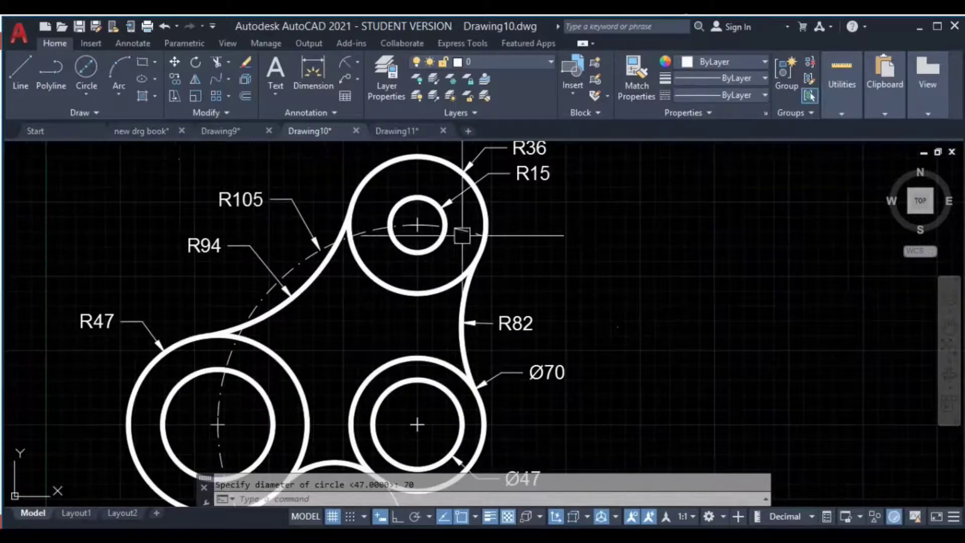
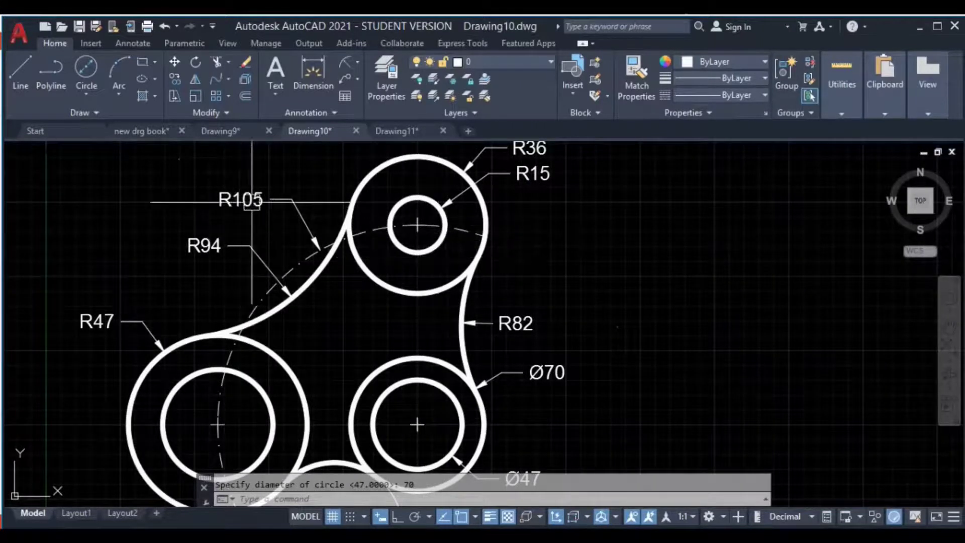
pyautogui.scroll(-4, 754, 256)
pyautogui.moveTo(756, 257); pyautogui.dragTo(356, 412, button='middle')
pyautogui.press('Escape')
pyautogui.moveTo(520, 349); pyautogui.dragTo(333, 361, button='middle')
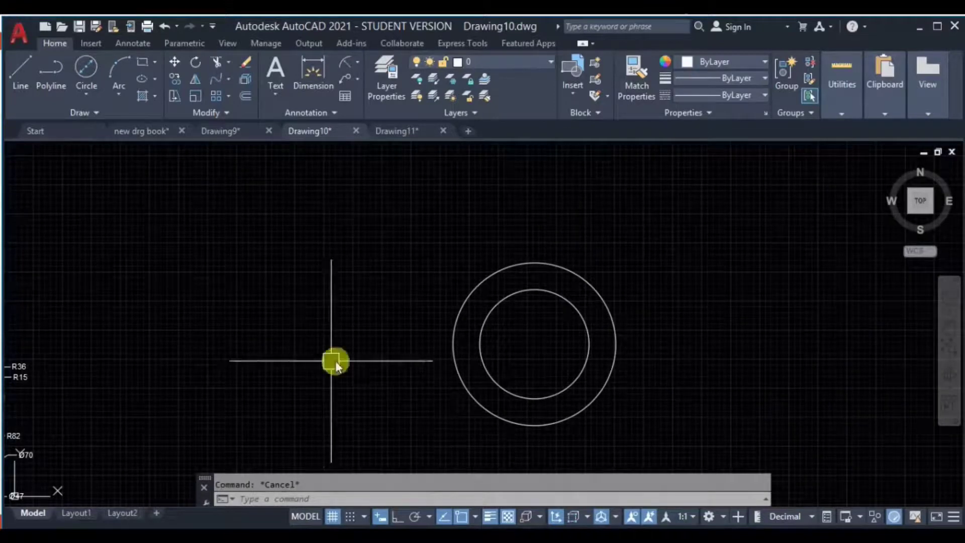
# Draw a vertical construction line 105 long upward from the concentric circles' center with Ortho on.
pyautogui.write('l')
pyautogui.press('Return')
pyautogui.click(534, 343)
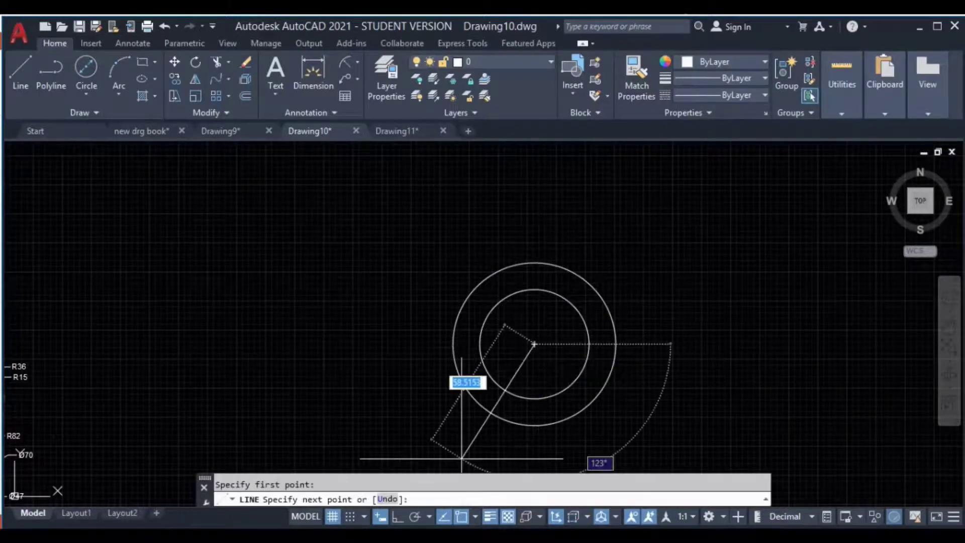
pyautogui.click(393, 517)
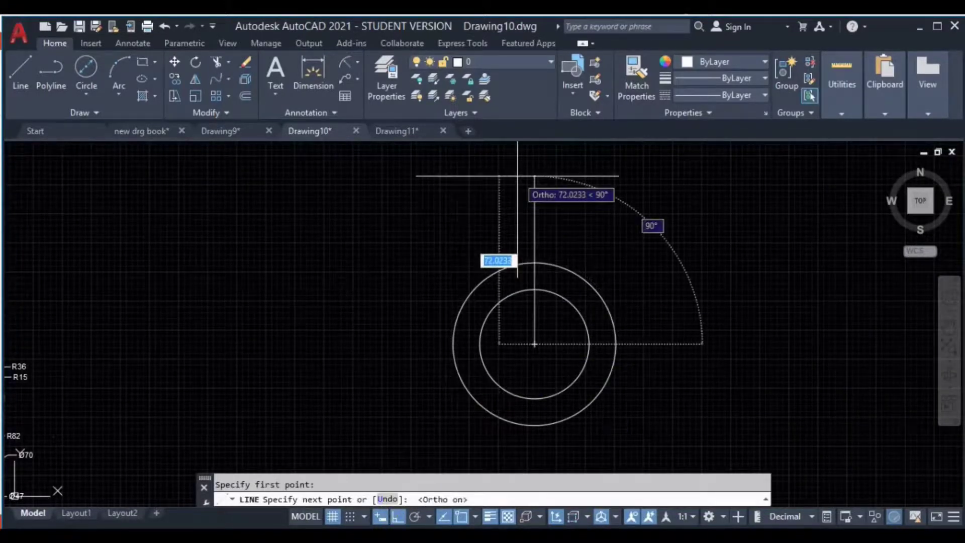
pyautogui.write('105')
pyautogui.press('Return')
pyautogui.press('Return')
pyautogui.press('Return')
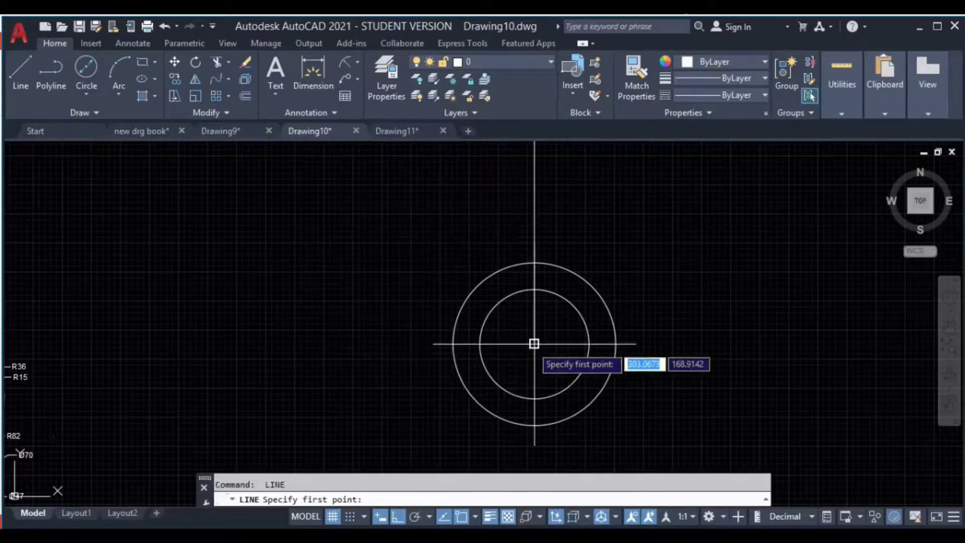
# Draw a horizontal construction line 105 long leftward from the concentric circles' center.
pyautogui.click(534, 344)
pyautogui.write('105')
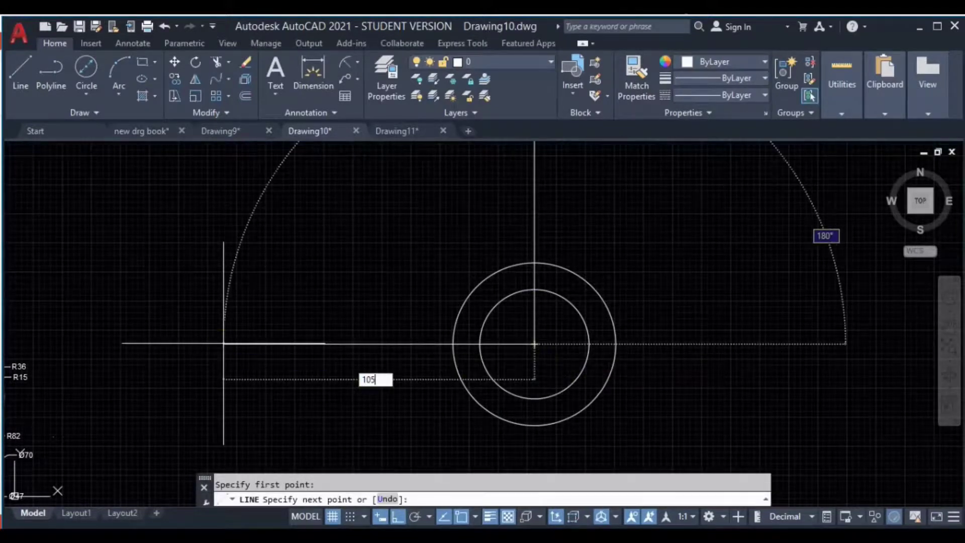
pyautogui.press('Return')
pyautogui.press('Escape')
# Delete both the vertical and the horizontal construction lines starting at the concentric circles' center.
pyautogui.scroll(-5, 205, 348)
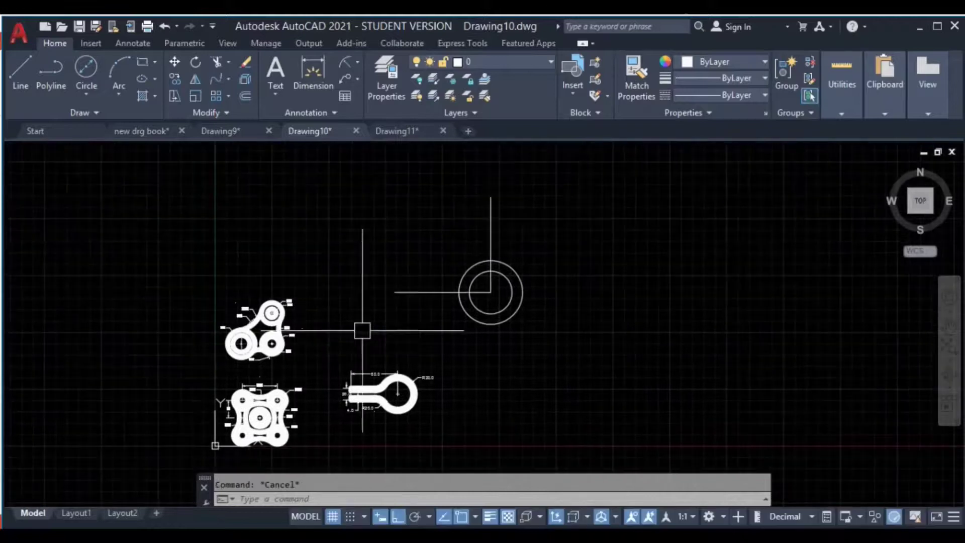
pyautogui.scroll(2, 473, 274)
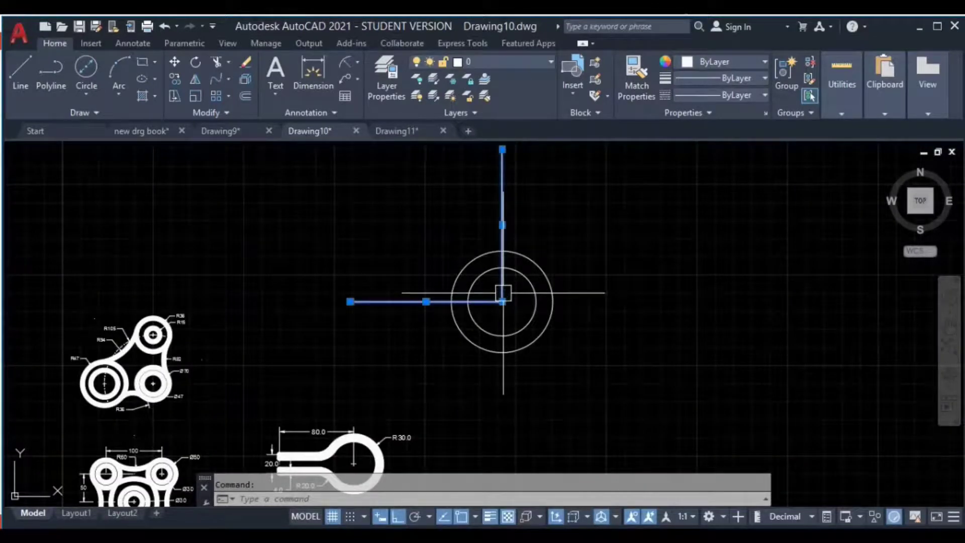
pyautogui.press('Delete')
# Draw a circle of radius 105 centered on the 47 and 70 diameter circles.
pyautogui.write('c')
pyautogui.press('Return')
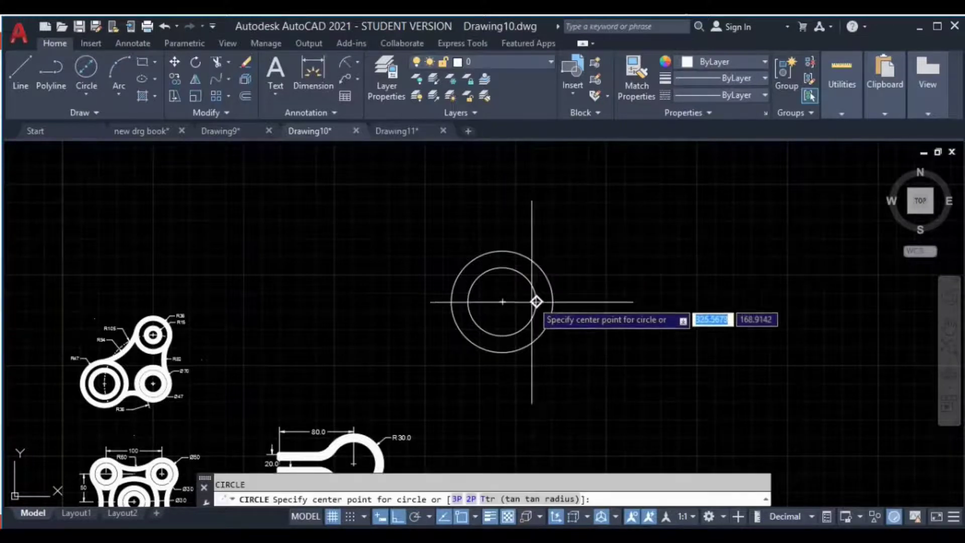
pyautogui.click(503, 302)
pyautogui.write('105')
pyautogui.press('Return')
# Compare the large circle with the reference figure's R105 centerline arc and examine the R36 and R15 circles on it.
pyautogui.moveTo(260, 274); pyautogui.dragTo(356, 295, button='middle')
pyautogui.scroll(4, 208, 379)
pyautogui.scroll(-4, 329, 348)
pyautogui.click(627, 244)
pyautogui.click(414, 205)
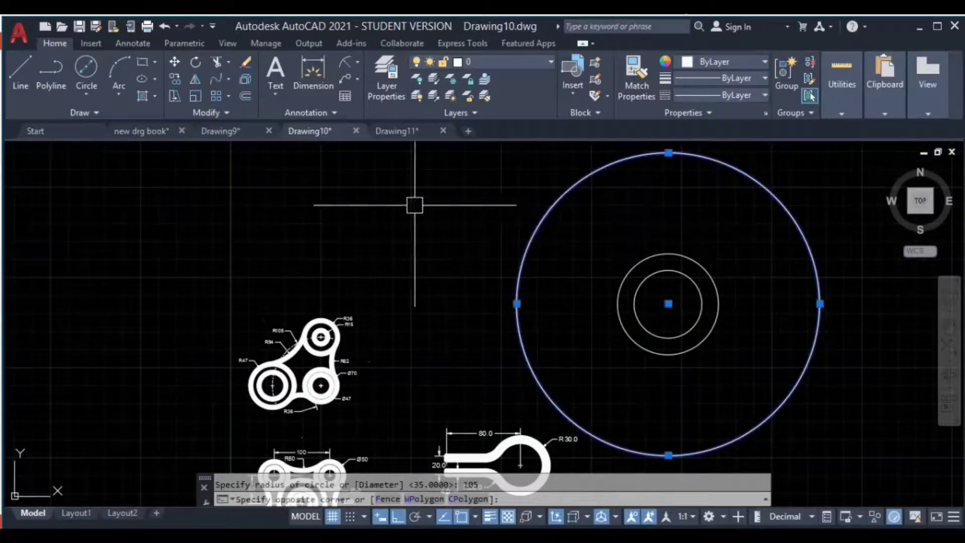
pyautogui.moveTo(508, 225); pyautogui.dragTo(478, 302, button='middle')
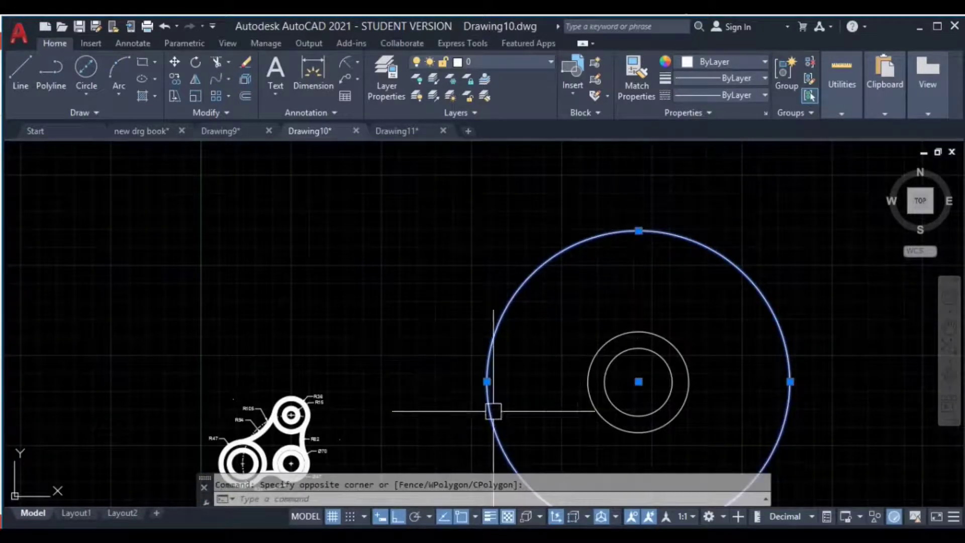
pyautogui.press('Escape')
pyautogui.scroll(5, 401, 305)
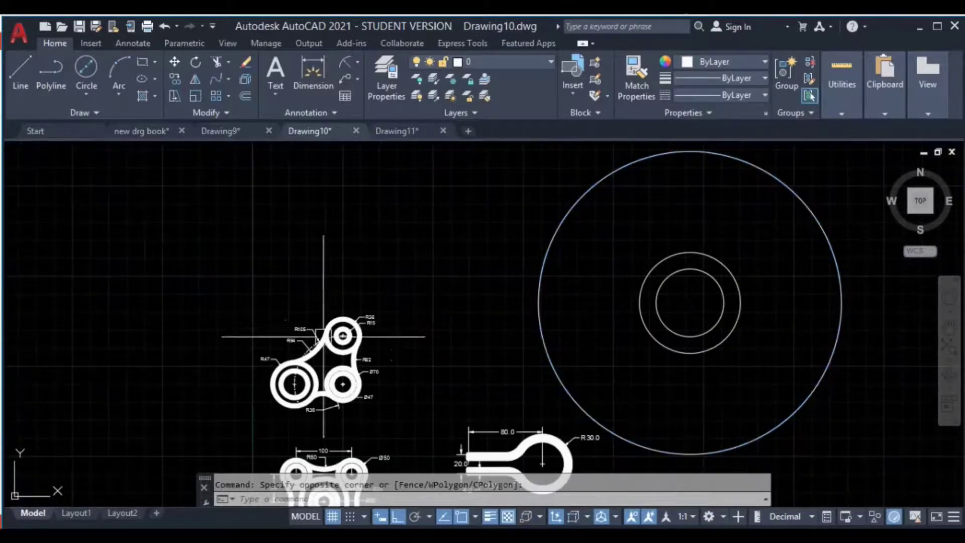
pyautogui.scroll(4, 331, 358)
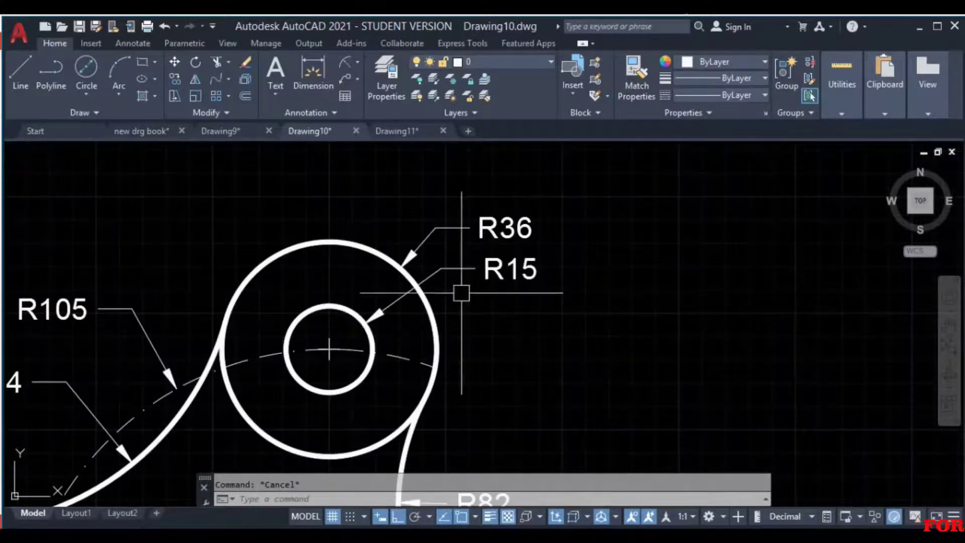
# Draw a circle of radius 15 centered on the top quadrant of the radius 105 circle.
pyautogui.scroll(-2, 637, 277)
pyautogui.moveTo(637, 276); pyautogui.dragTo(397, 373, button='middle')
pyautogui.scroll(-4, 397, 373)
pyautogui.moveTo(824, 247); pyautogui.dragTo(437, 329, button='middle')
pyautogui.moveTo(513, 265); pyautogui.dragTo(430, 363, button='middle')
pyautogui.write('c')
pyautogui.press('Return')
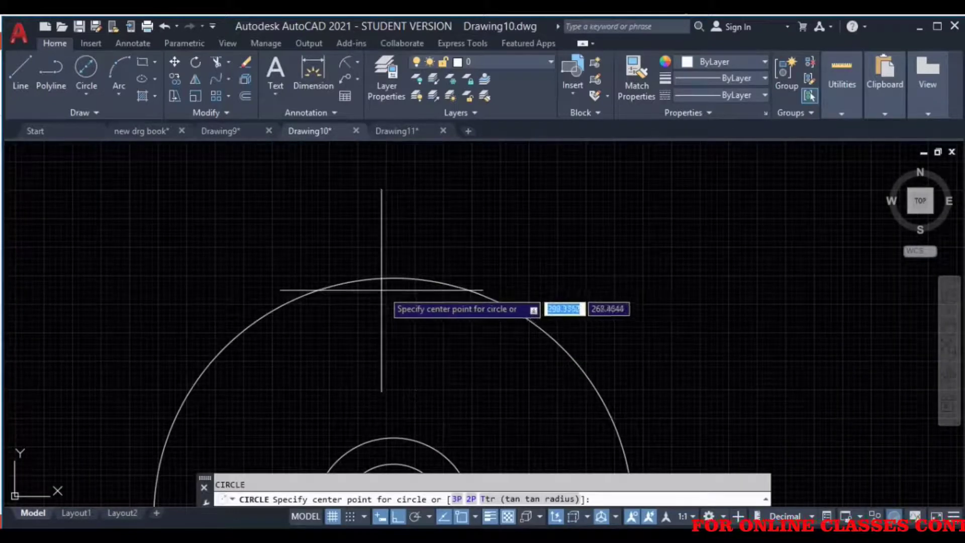
pyautogui.click(393, 277)
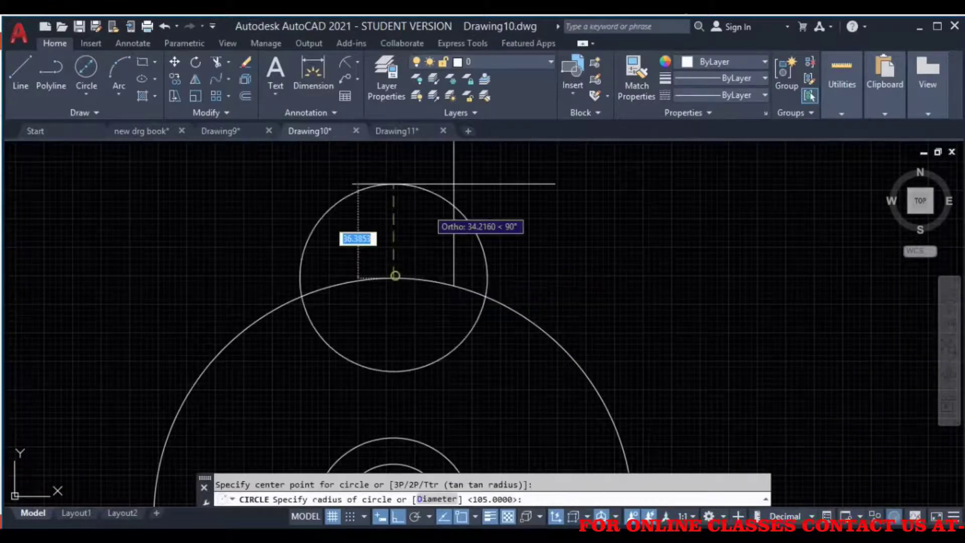
pyautogui.write('15')
pyautogui.press('Return')
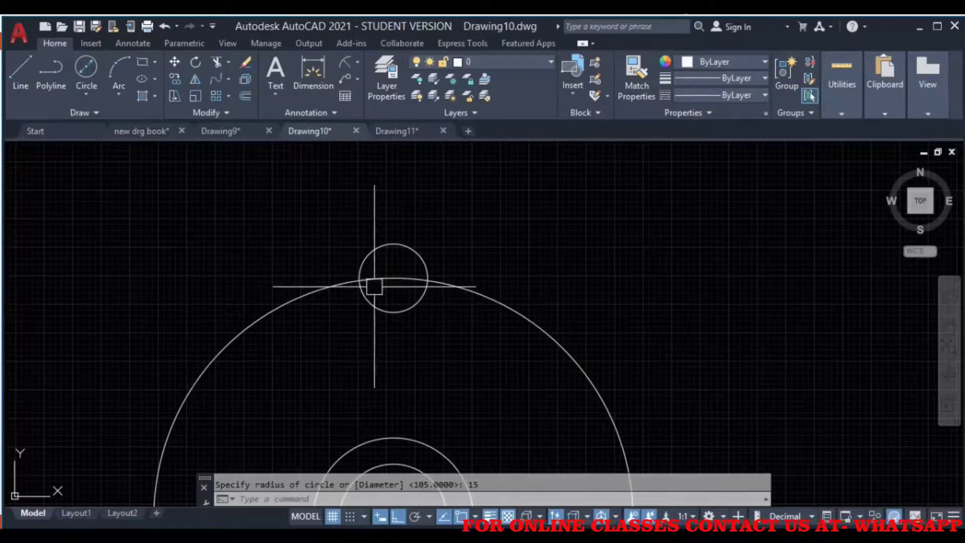
# Draw a circle of radius 36 concentric with the radius 15 circle.
pyautogui.press('Return')
pyautogui.click(394, 278)
pyautogui.write('36')
pyautogui.press('Return')
# Check the radius of the reference figure's undimensioned inner left circle with a radius dimension, and erase that dimension.
pyautogui.scroll(-3, 452, 228)
pyautogui.scroll(6, 79, 388)
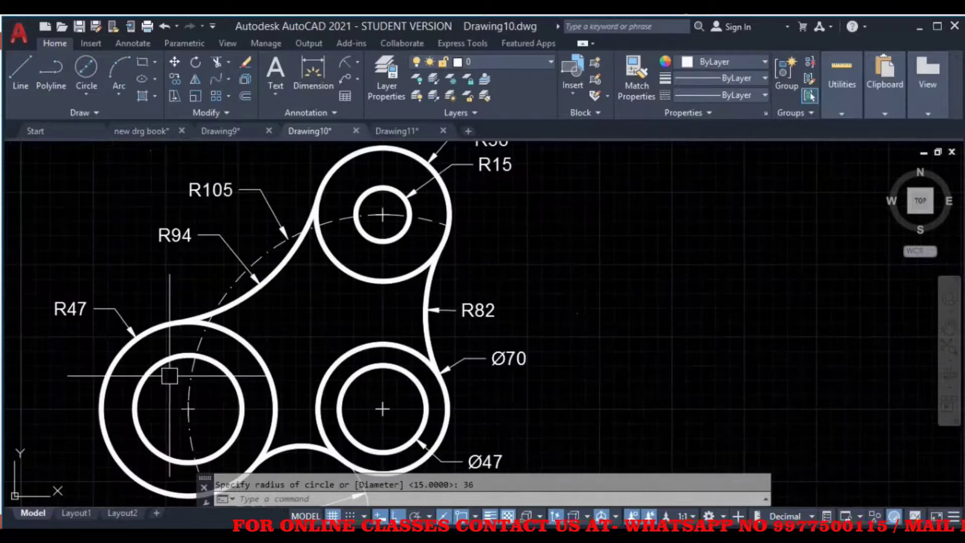
pyautogui.moveTo(170, 375); pyautogui.dragTo(210, 322, button='middle')
pyautogui.scroll(-2, 281, 346)
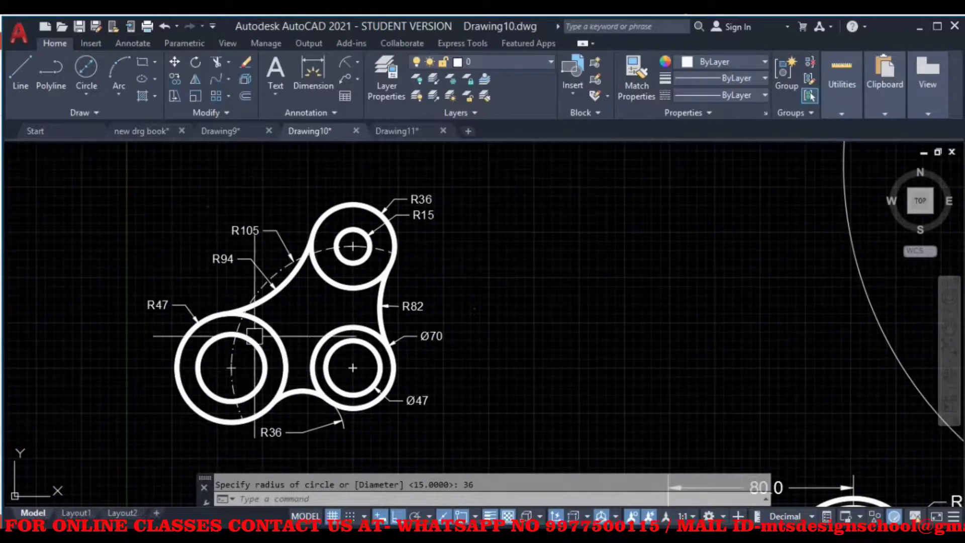
pyautogui.scroll(4, 241, 362)
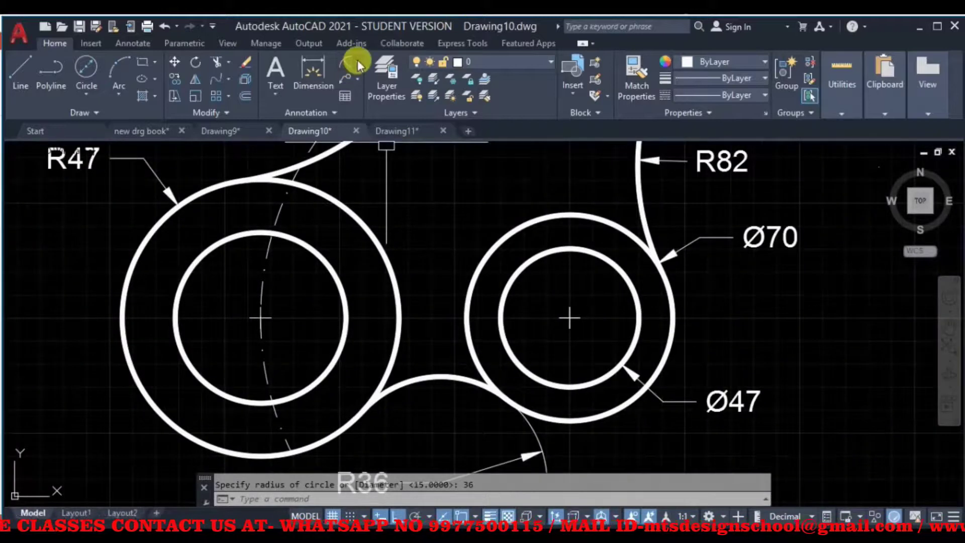
pyautogui.click(356, 62)
pyautogui.click(378, 201)
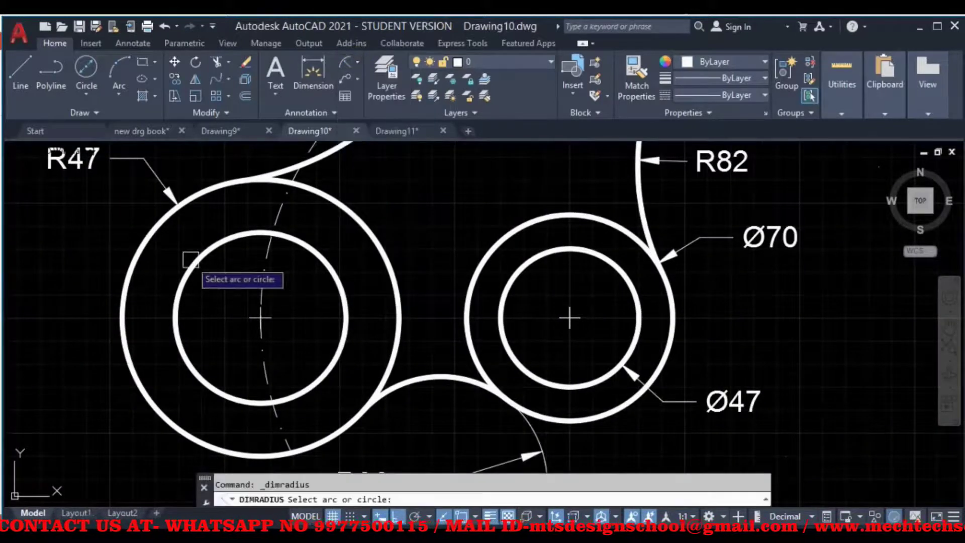
pyautogui.click(184, 279)
pyautogui.scroll(2, 94, 261)
pyautogui.scroll(6, 85, 265)
pyautogui.click(246, 214)
pyautogui.click(188, 276)
pyautogui.scroll(-6, 282, 281)
pyautogui.press('Delete')
# Draw a circle of radius 47 centered on the left quadrant of the radius 105 circle.
pyautogui.scroll(-2, 451, 246)
pyautogui.moveTo(452, 246); pyautogui.dragTo(438, 253, button='middle')
pyautogui.scroll(-2, 439, 253)
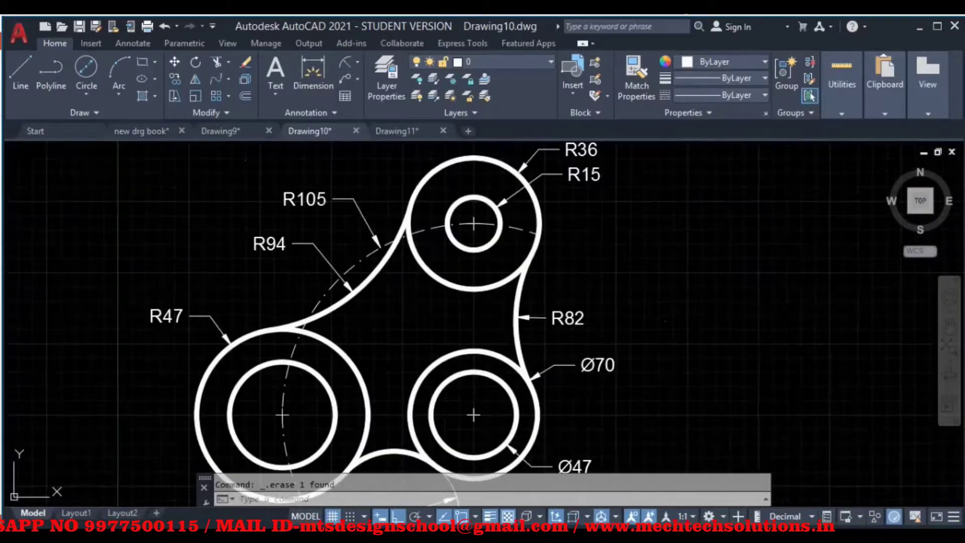
pyautogui.moveTo(459, 370)
pyautogui.mouseDown(button='middle')
pyautogui.moveTo(403, 373)
pyautogui.moveTo(383, 337)
pyautogui.mouseUp(button='middle')
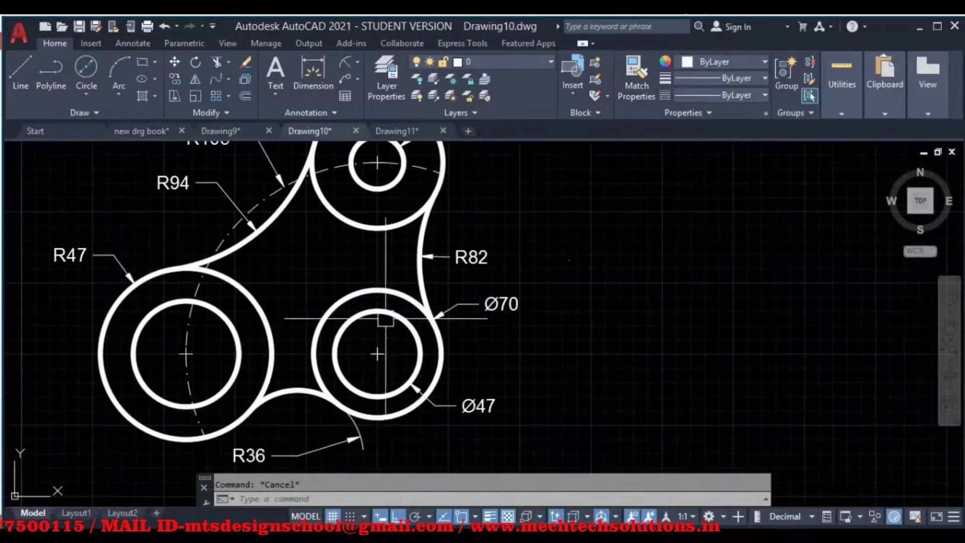
pyautogui.moveTo(322, 361)
pyautogui.mouseDown(button='middle')
pyautogui.moveTo(307, 349)
pyautogui.moveTo(310, 368)
pyautogui.mouseUp(button='middle')
pyautogui.moveTo(404, 343); pyautogui.dragTo(403, 324, button='middle')
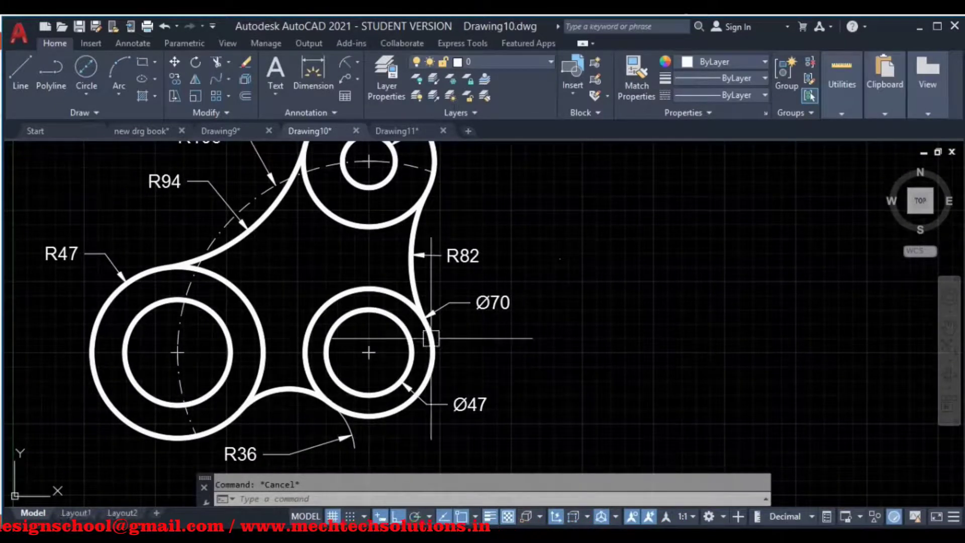
pyautogui.scroll(-2, 490, 337)
pyautogui.scroll(-3, 648, 295)
pyautogui.moveTo(762, 340); pyautogui.dragTo(538, 308, button='middle')
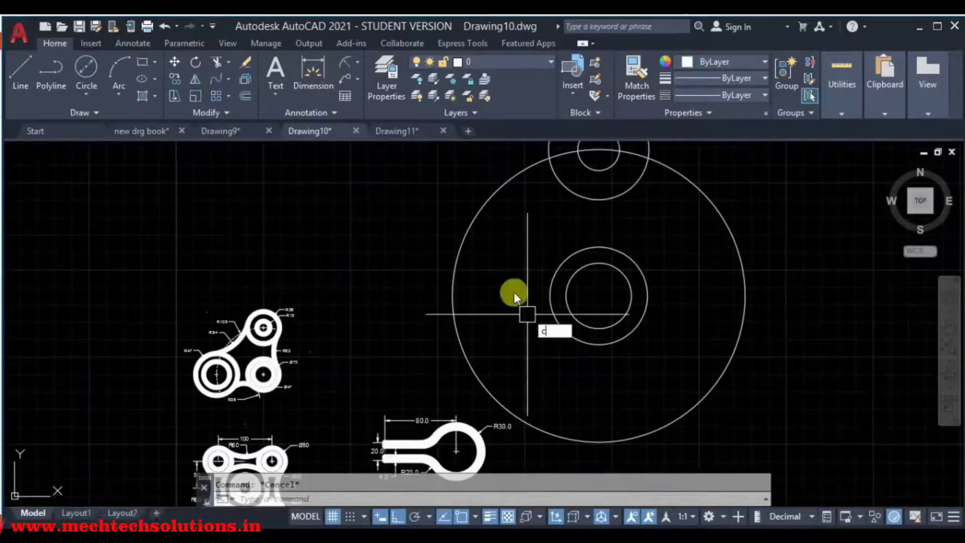
pyautogui.write('c')
pyautogui.press('Return')
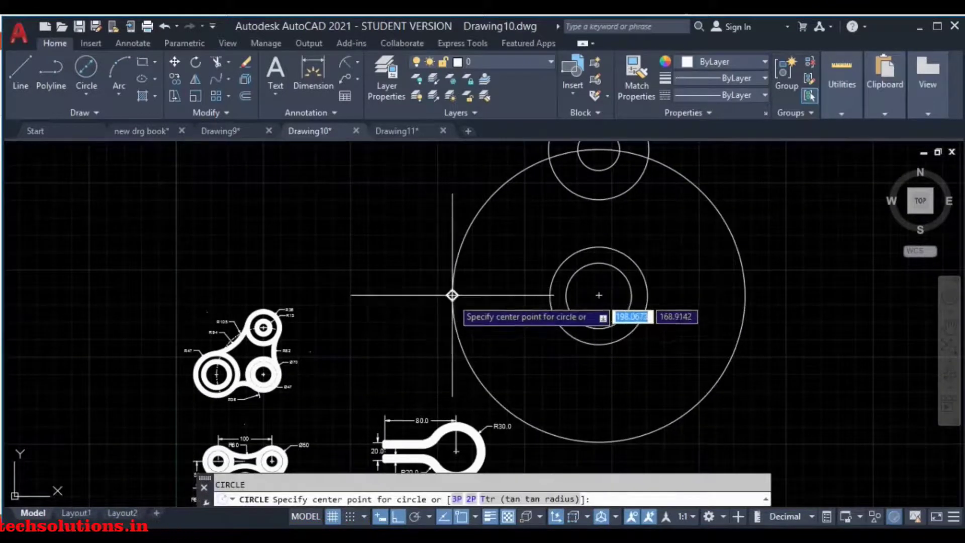
pyautogui.click(452, 295)
pyautogui.write('4')
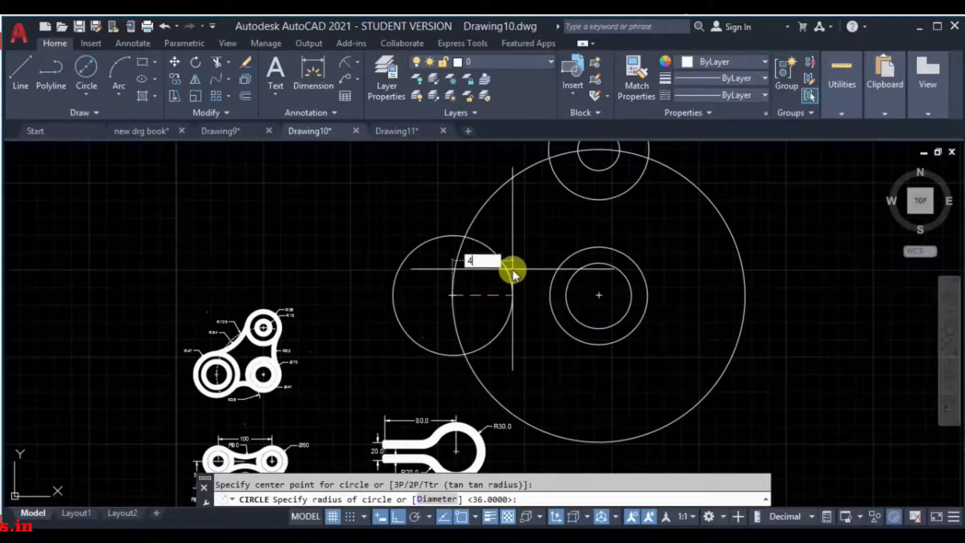
pyautogui.write('7')
pyautogui.press('Return')
# Draw a circle of radius 35 concentric with the radius 47 circle.
pyautogui.press('Return')
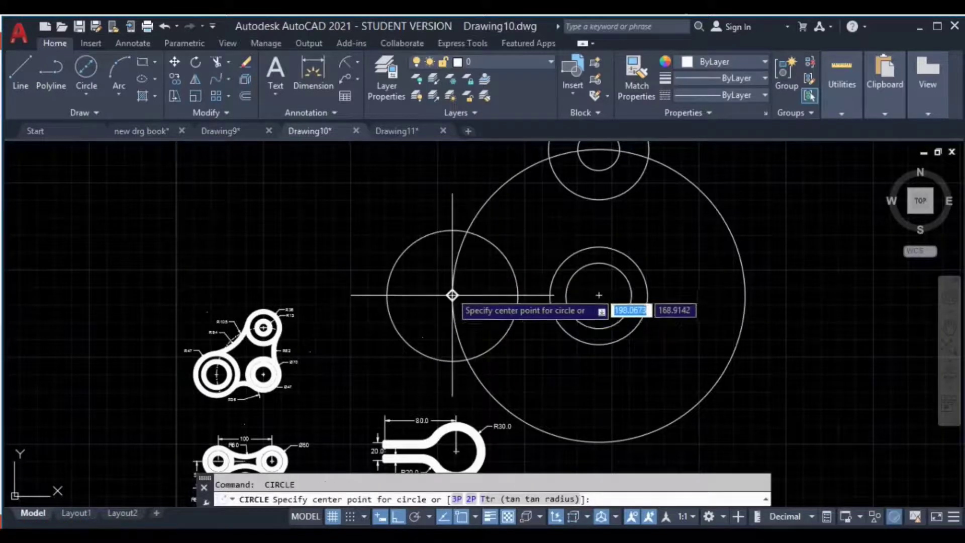
pyautogui.click(452, 295)
pyautogui.write('35')
pyautogui.press('Return')
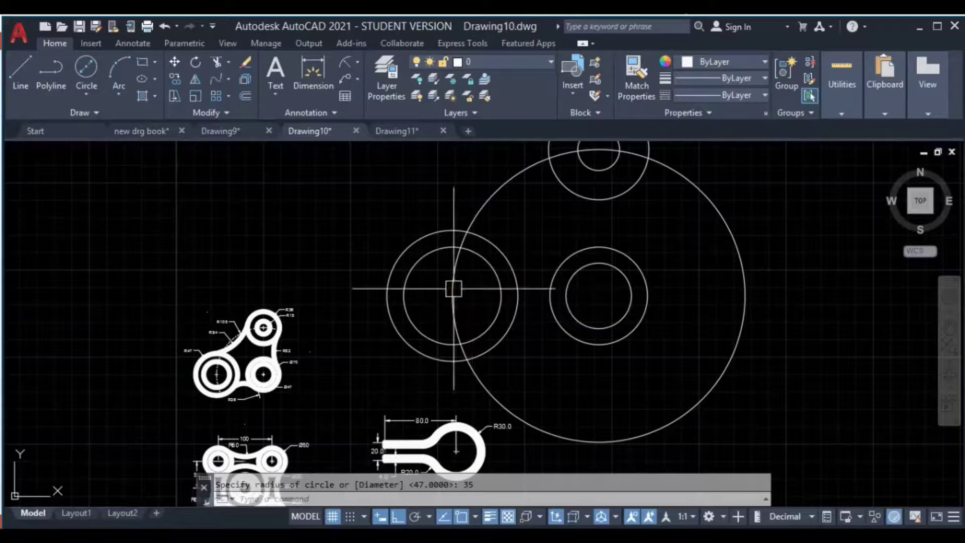
# Trim away the right and lower part of the radius 105 circle between the radius 36 and radius 47 circles.
pyautogui.scroll(5, 387, 340)
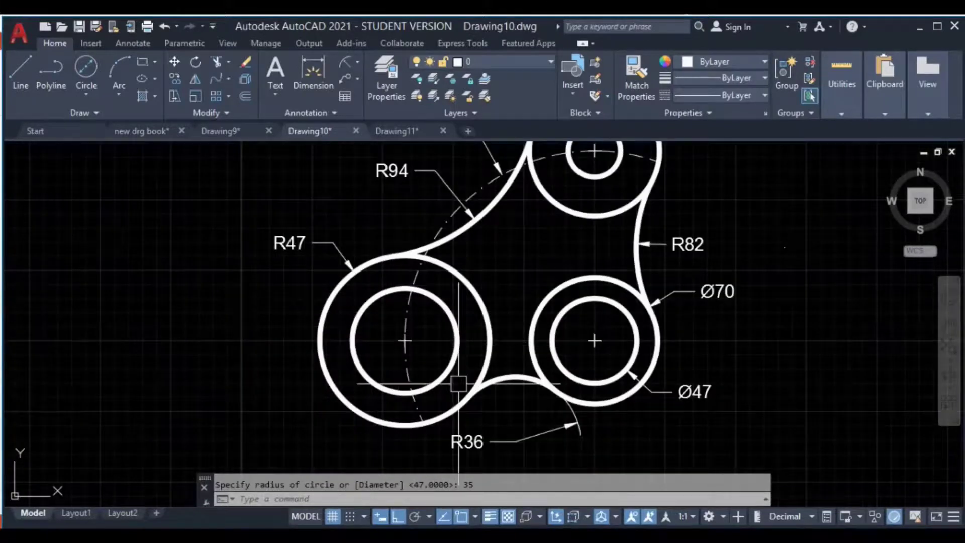
pyautogui.scroll(-6, 422, 296)
pyautogui.moveTo(443, 382); pyautogui.dragTo(410, 328, button='middle')
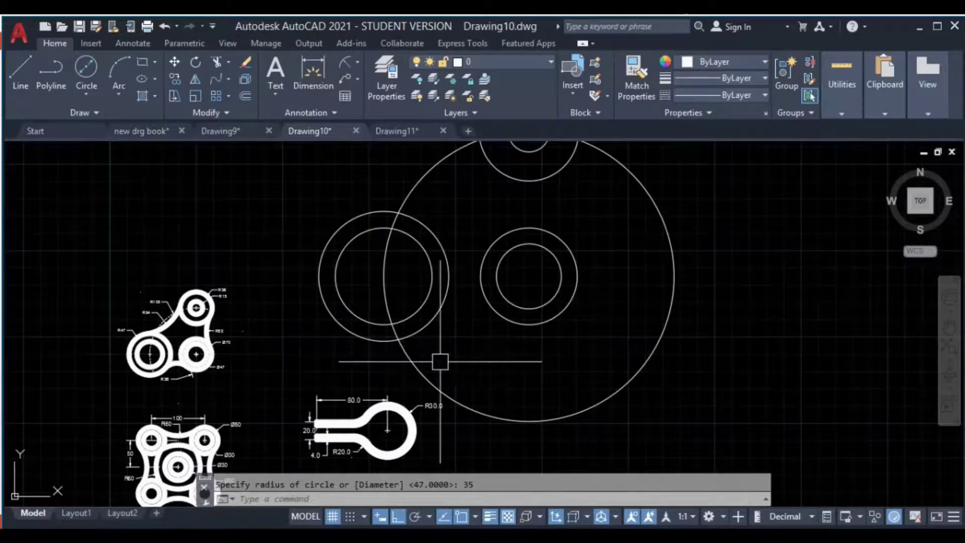
pyautogui.click(415, 368)
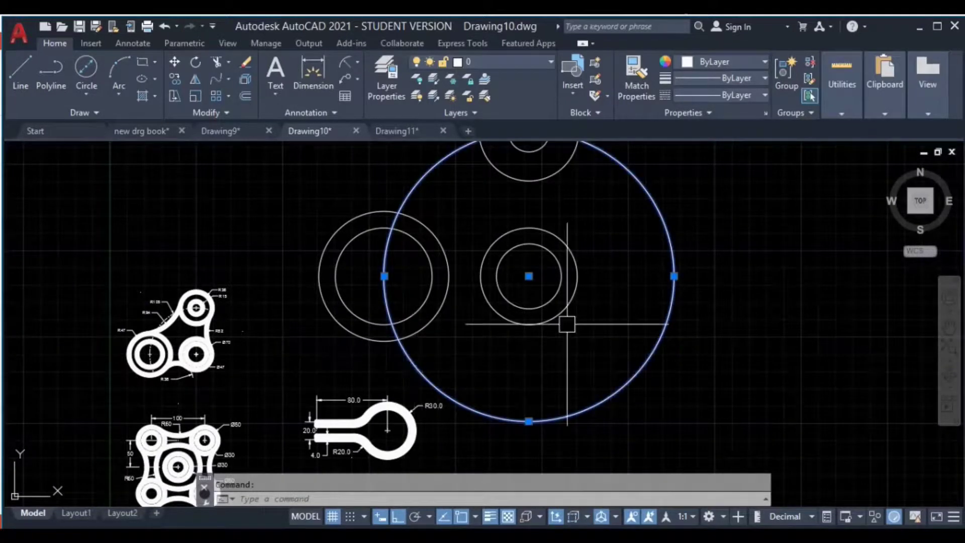
pyautogui.press('Escape')
pyautogui.press('Return')
pyautogui.click(656, 203)
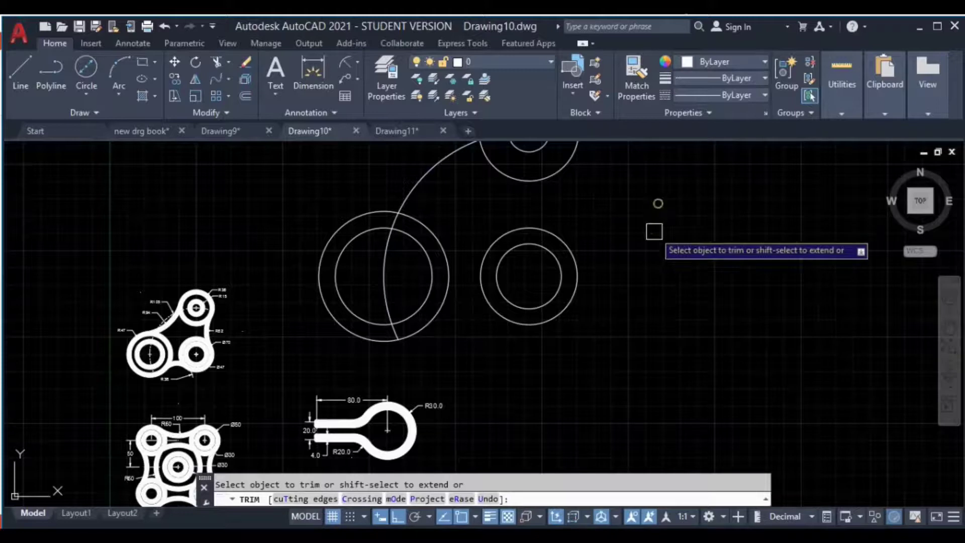
pyautogui.moveTo(404, 341); pyautogui.dragTo(430, 405, button='middle')
pyautogui.moveTo(614, 304); pyautogui.dragTo(591, 271, button='middle')
pyautogui.press('Escape')
pyautogui.press('Escape')
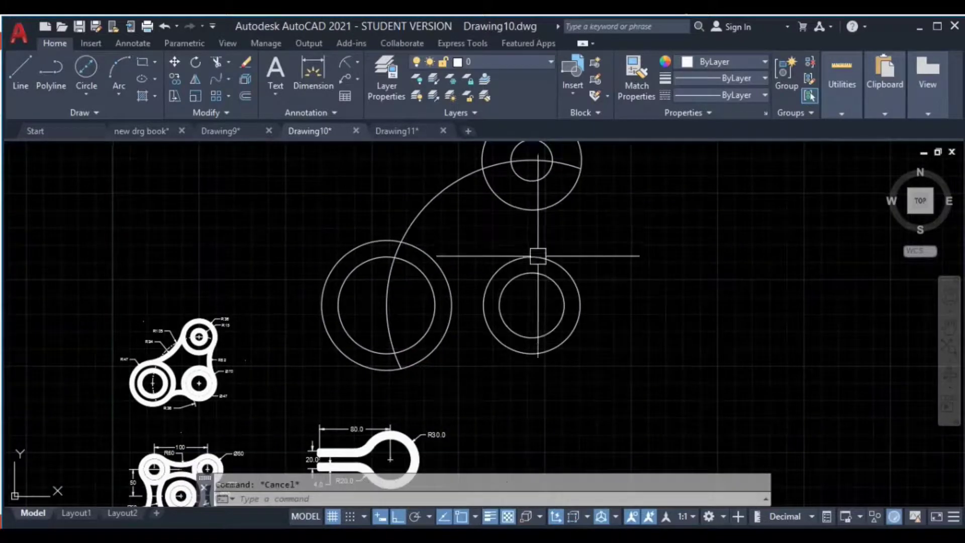
# Examine the R94, R82 and R36 tangent arcs that connect the outer circles of the reference figure.
pyautogui.moveTo(227, 411)
pyautogui.mouseDown(button='middle')
pyautogui.moveTo(327, 333)
pyautogui.moveTo(312, 442)
pyautogui.mouseUp(button='middle')
pyautogui.scroll(6, 271, 304)
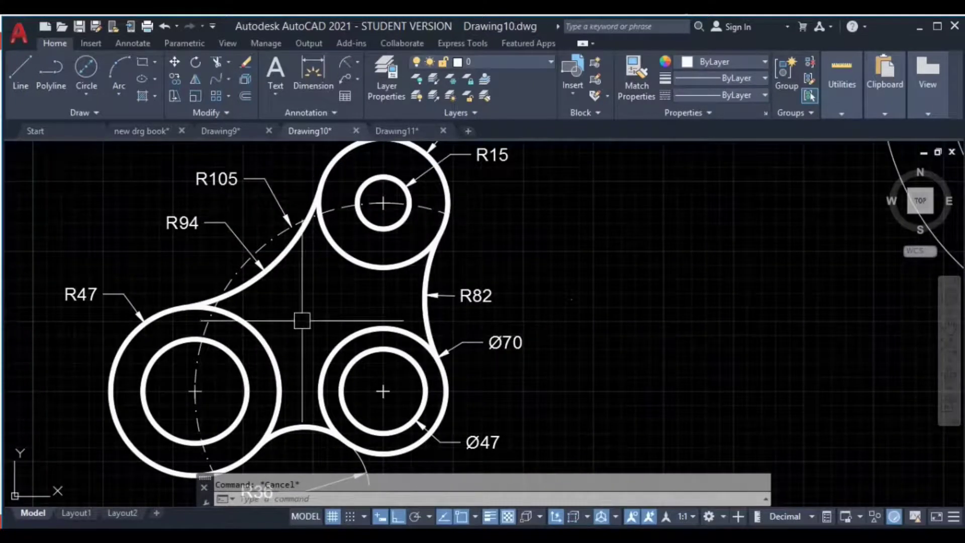
pyautogui.moveTo(327, 220); pyautogui.dragTo(337, 251, button='middle')
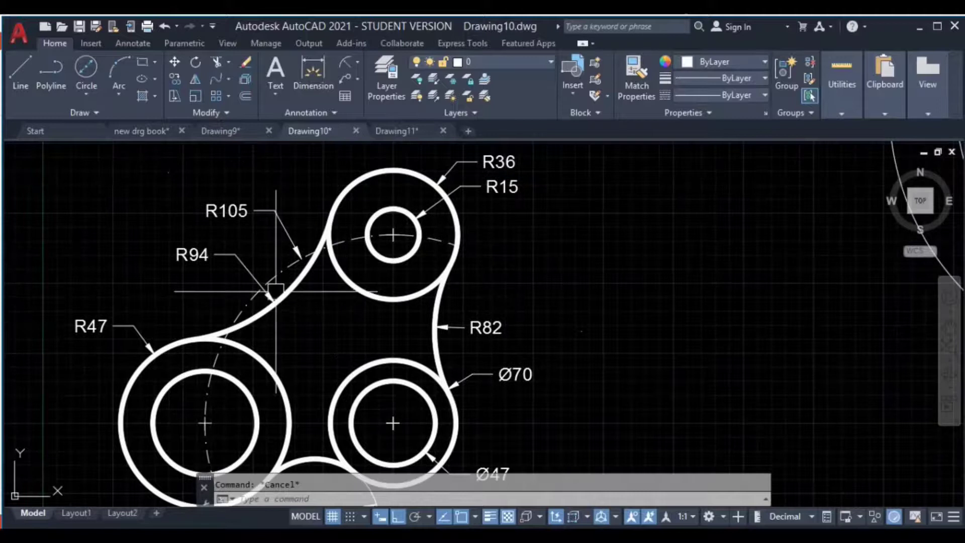
pyautogui.moveTo(259, 319); pyautogui.dragTo(196, 277, button='middle')
pyautogui.moveTo(380, 284)
pyautogui.mouseDown(button='middle')
pyautogui.moveTo(283, 233)
pyautogui.moveTo(298, 206)
pyautogui.mouseUp(button='middle')
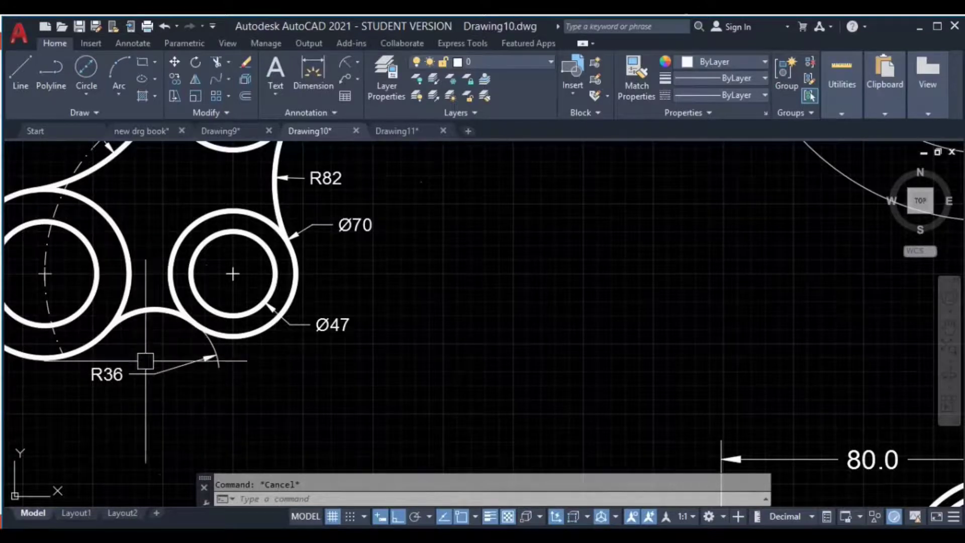
pyautogui.scroll(-4, 588, 337)
pyautogui.moveTo(719, 333); pyautogui.dragTo(443, 381, button='middle')
pyautogui.moveTo(745, 324); pyautogui.dragTo(658, 334, button='middle')
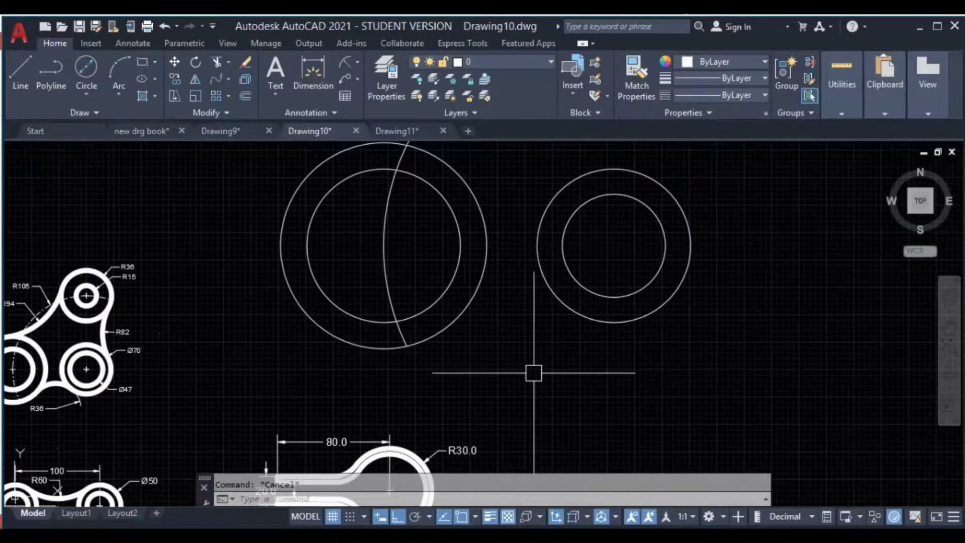
# Fillet the lower sides of the radius 47 and radius 35 circles with a radius of 36.
pyautogui.write('f')
pyautogui.press('Return')
pyautogui.write('r')
pyautogui.press('Return')
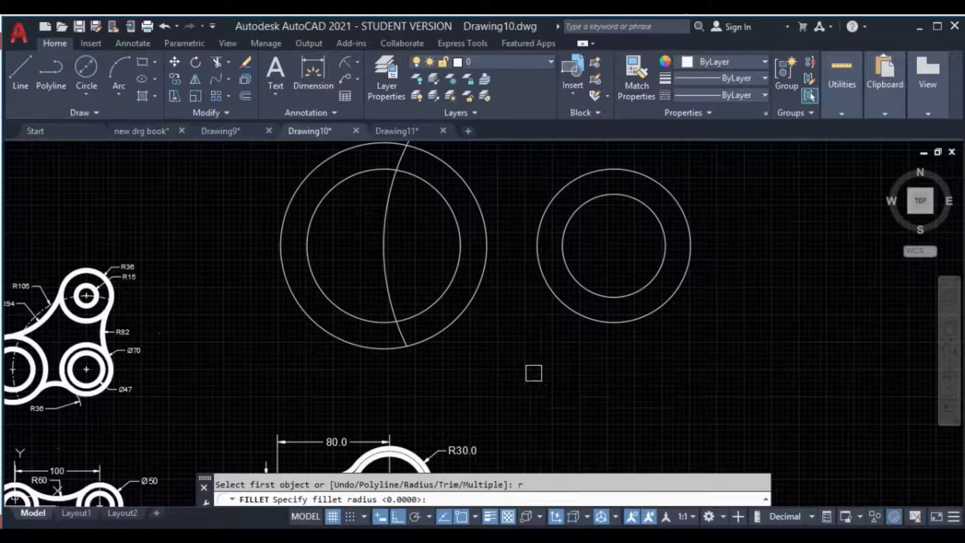
pyautogui.write('36')
pyautogui.press('Return')
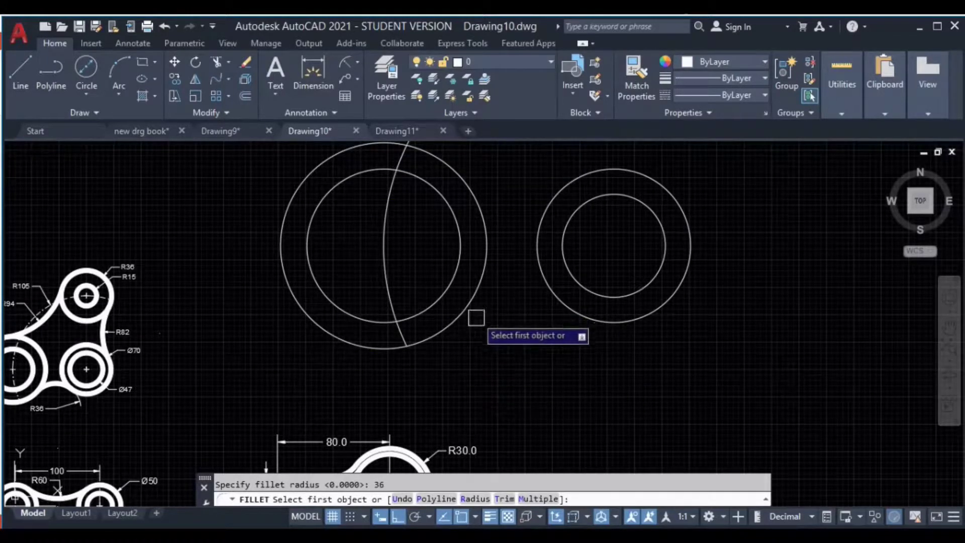
pyautogui.click(446, 330)
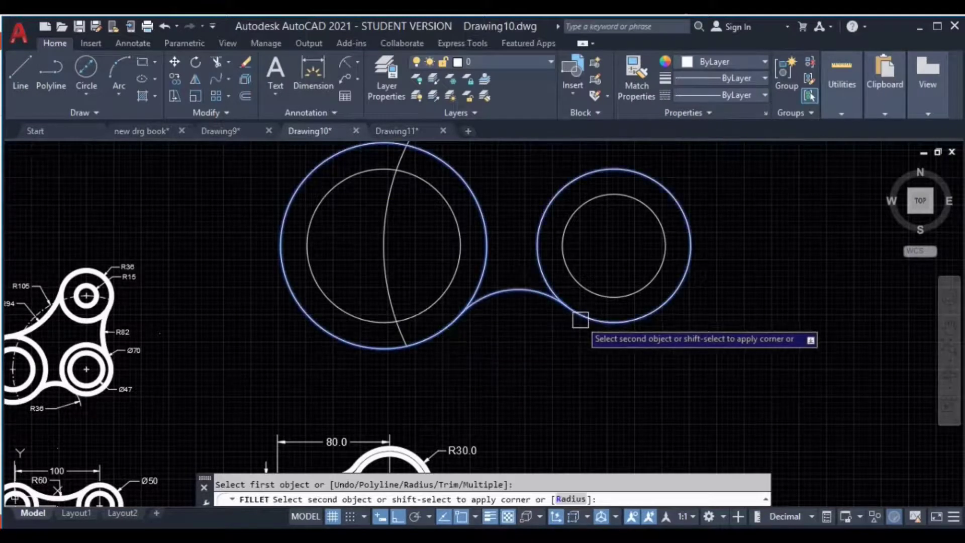
pyautogui.click(594, 318)
# Compare the R36 tangent arc between the two lower circles in the reference figure with the drawn fillet.
pyautogui.moveTo(472, 353); pyautogui.dragTo(631, 303, button='middle')
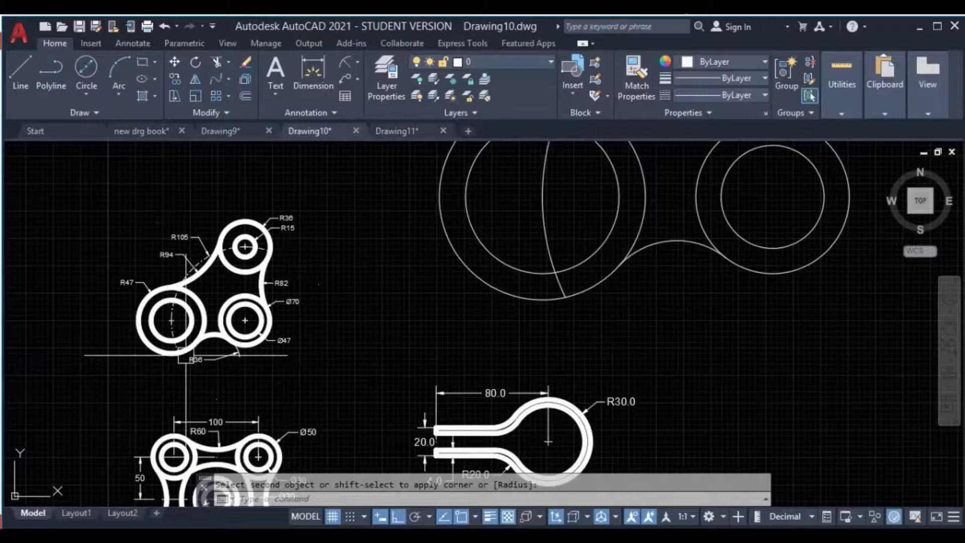
pyautogui.scroll(4, 187, 355)
pyautogui.scroll(2, 227, 321)
pyautogui.moveTo(186, 346); pyautogui.dragTo(292, 386, button='middle')
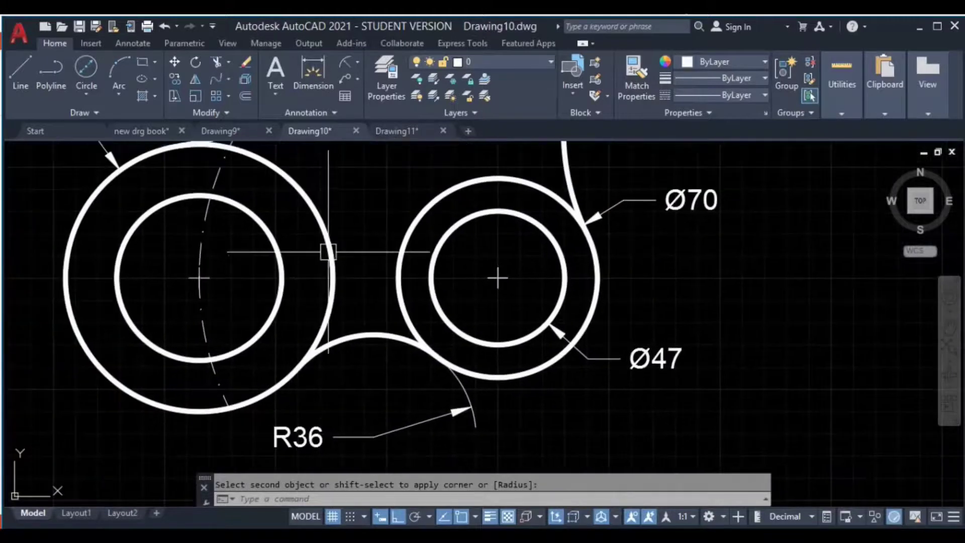
pyautogui.scroll(-2, 327, 255)
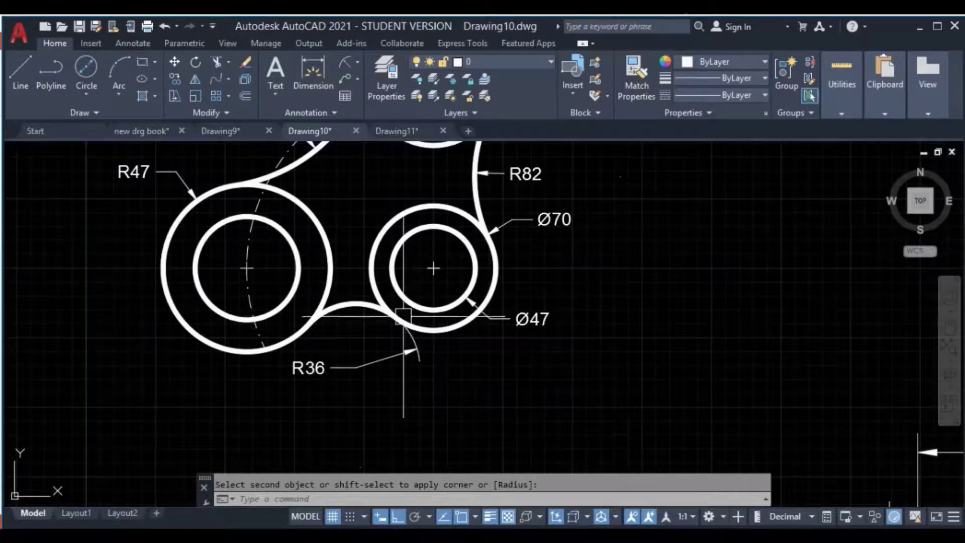
pyautogui.scroll(4, 397, 347)
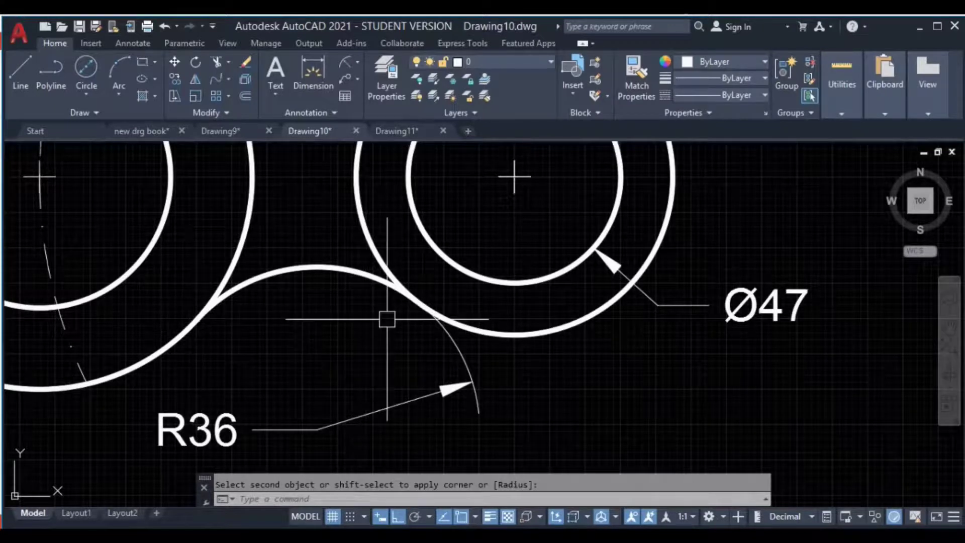
pyautogui.scroll(-4, 508, 368)
pyautogui.moveTo(563, 384); pyautogui.dragTo(370, 379, button='middle')
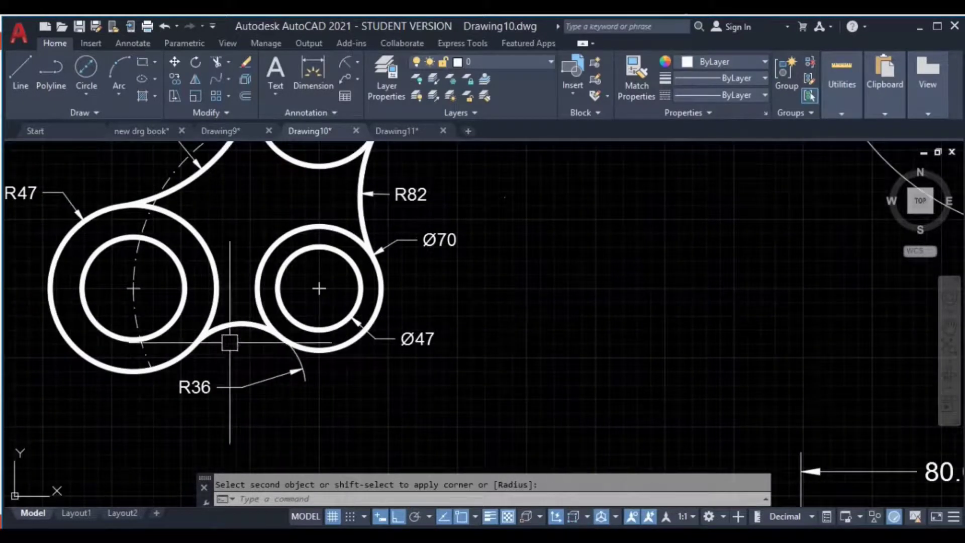
pyautogui.scroll(-3, 721, 345)
pyautogui.scroll(4, 559, 334)
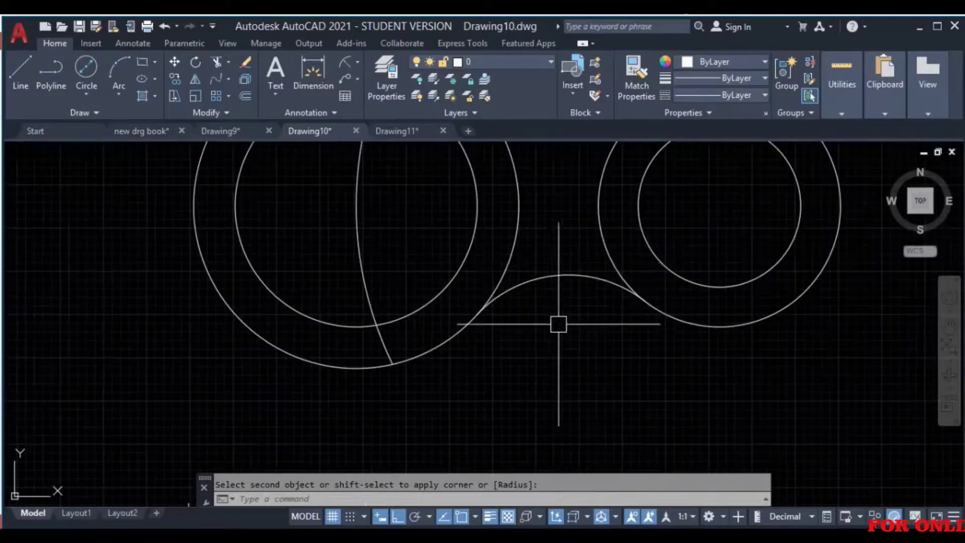
pyautogui.scroll(-2, 649, 298)
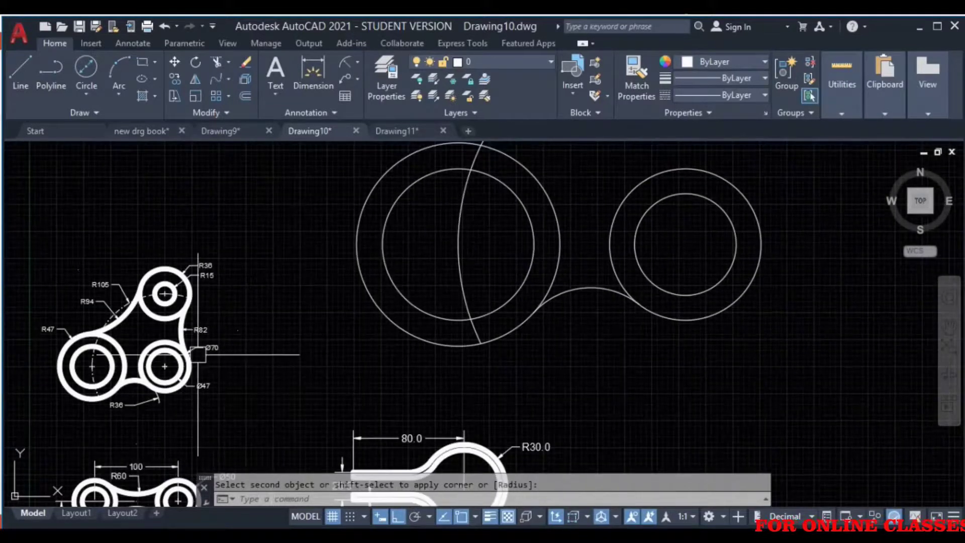
# Fillet the right sides of the radius 35 circle and the upper radius 36 circle with a radius of 82.
pyautogui.scroll(5, 166, 252)
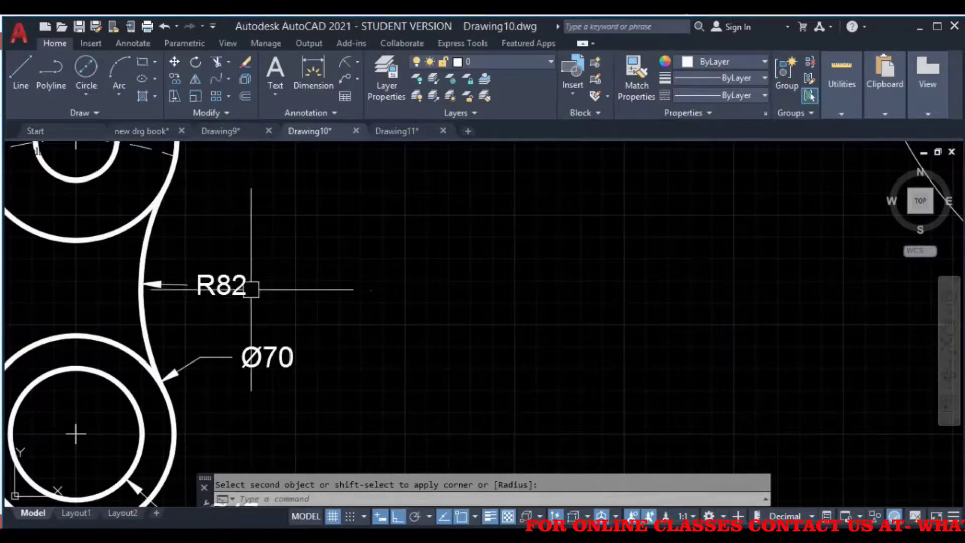
pyautogui.scroll(-3, 257, 296)
pyautogui.scroll(4, 529, 287)
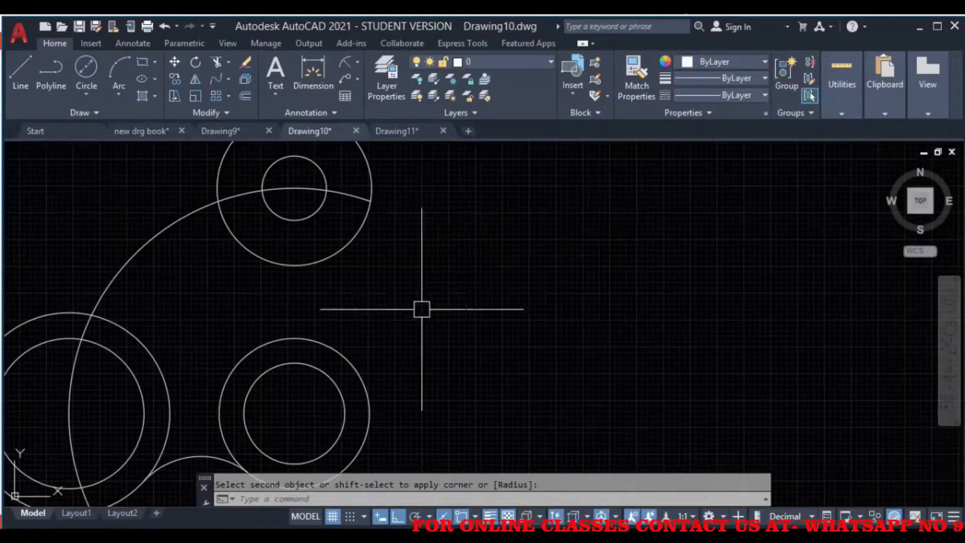
pyautogui.press('Return')
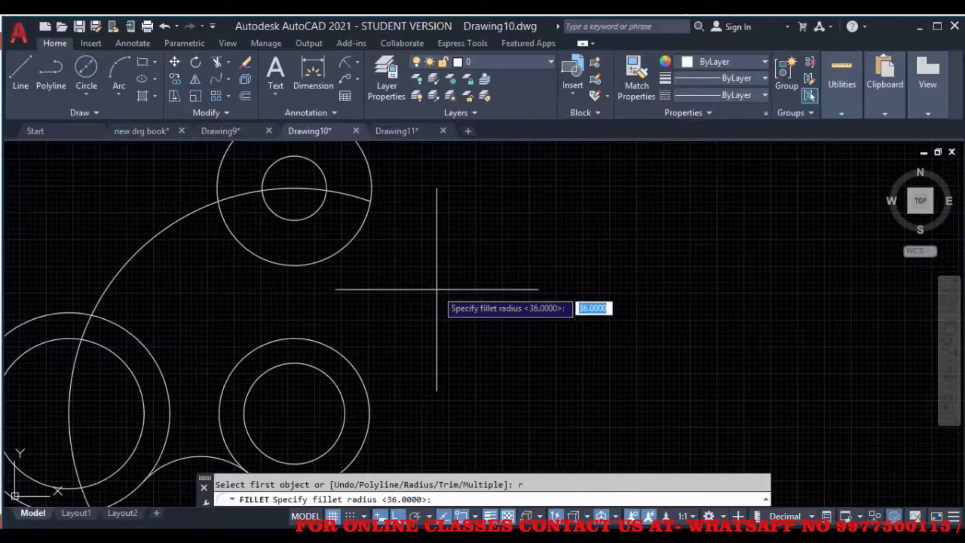
pyautogui.write('82')
pyautogui.press('Return')
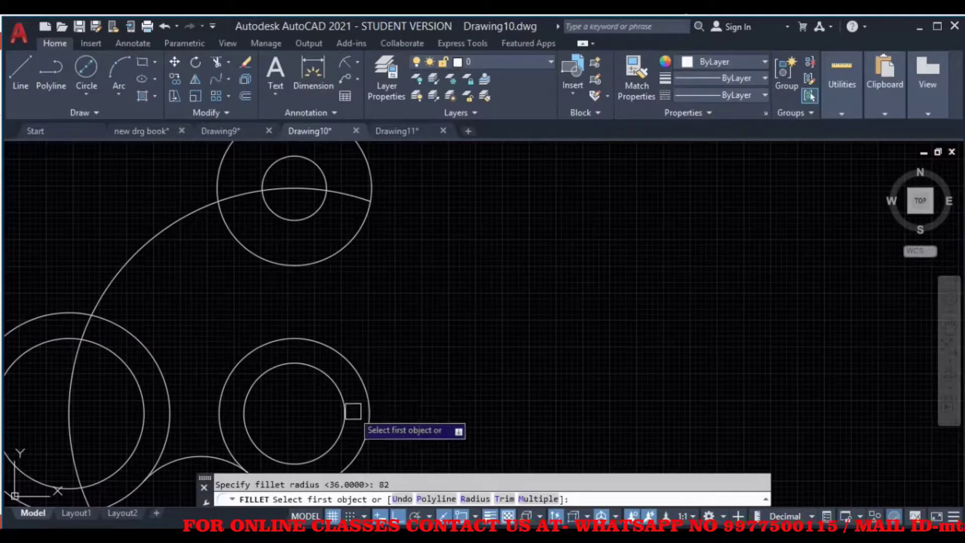
pyautogui.click(360, 380)
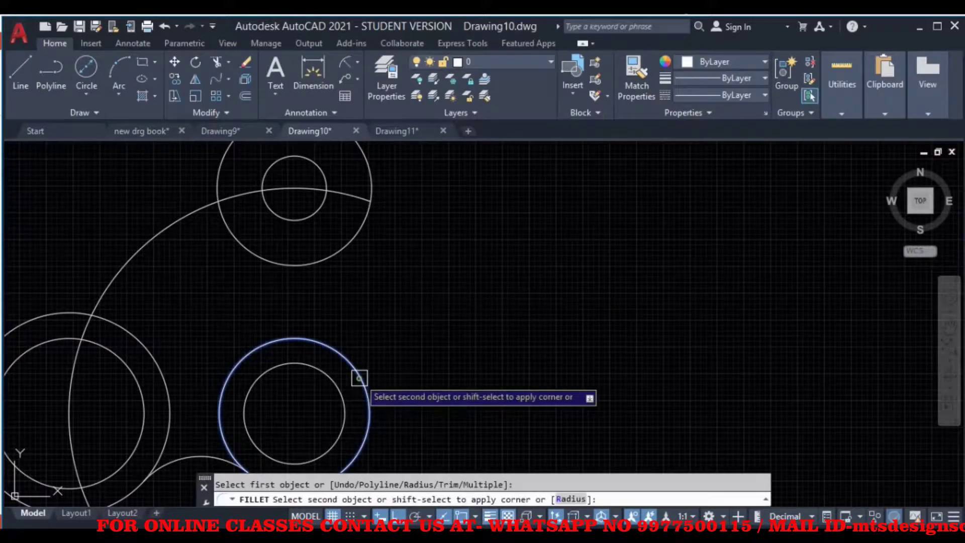
pyautogui.click(367, 226)
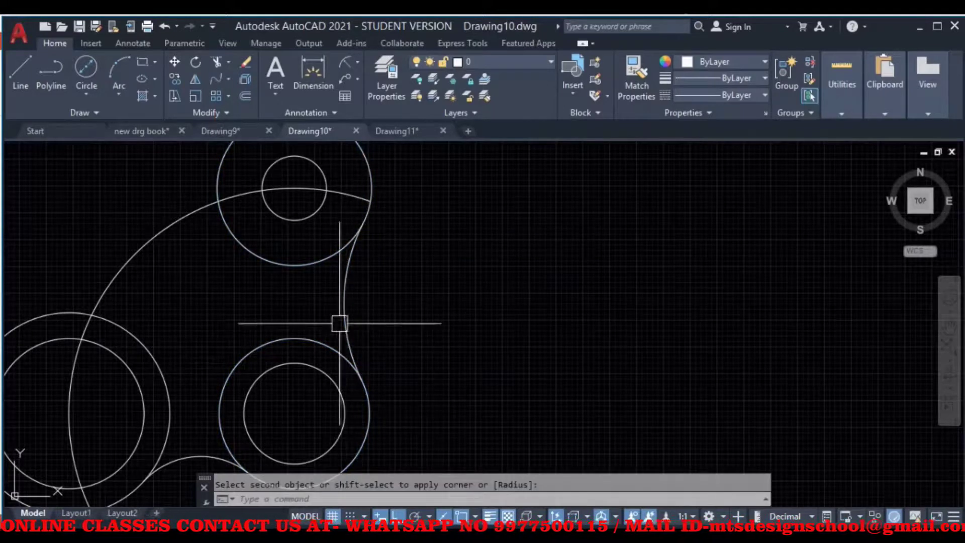
# Fillet the upper left sides of the radius 47 circle and the radius 36 circle with a radius of 94.
pyautogui.moveTo(351, 344); pyautogui.dragTo(666, 314, button='middle')
pyautogui.scroll(-5, 603, 317)
pyautogui.scroll(10, 312, 362)
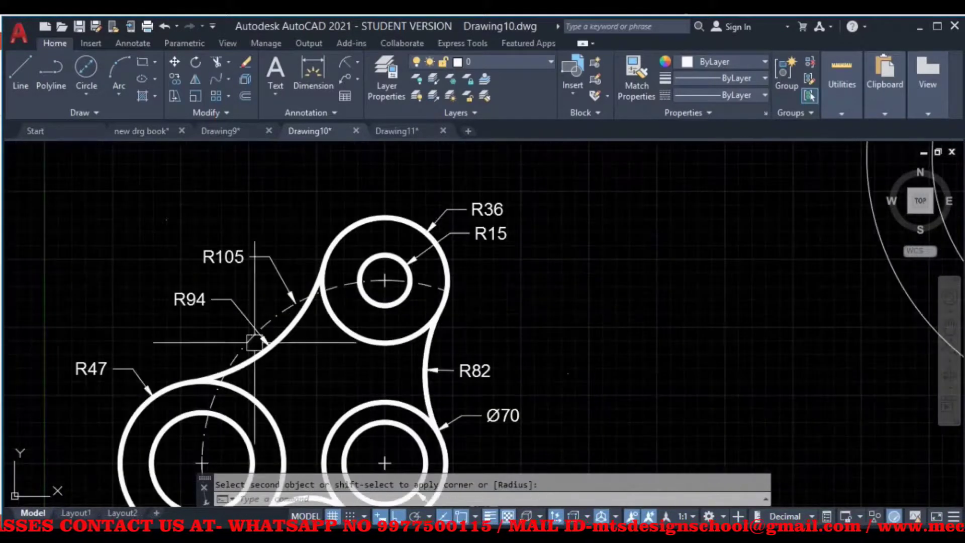
pyautogui.scroll(-2, 757, 269)
pyautogui.moveTo(757, 269); pyautogui.dragTo(451, 434, button='middle')
pyautogui.press('Return')
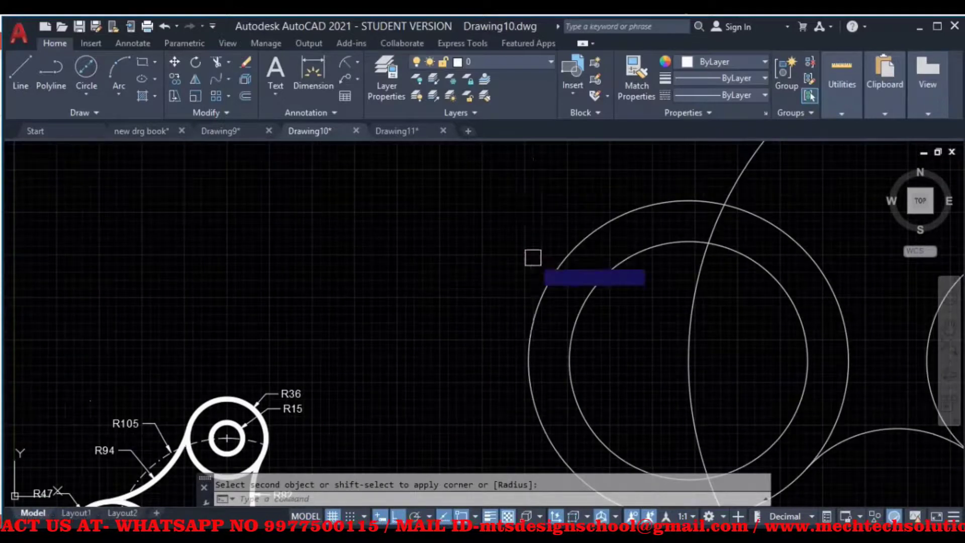
pyautogui.write('r')
pyautogui.press('Return')
pyautogui.moveTo(530, 256); pyautogui.dragTo(411, 284, button='middle')
pyautogui.write('94')
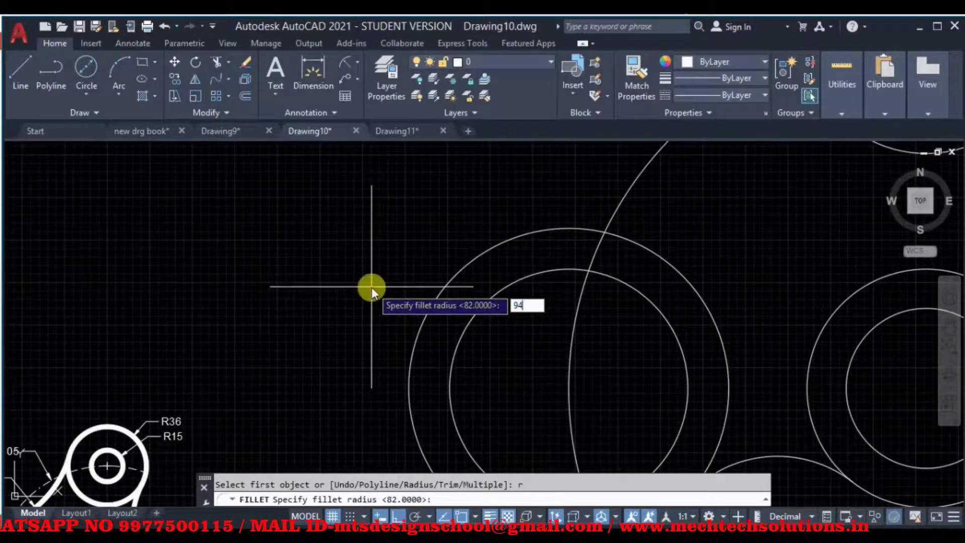
pyautogui.press('Return')
pyautogui.scroll(-4, 482, 322)
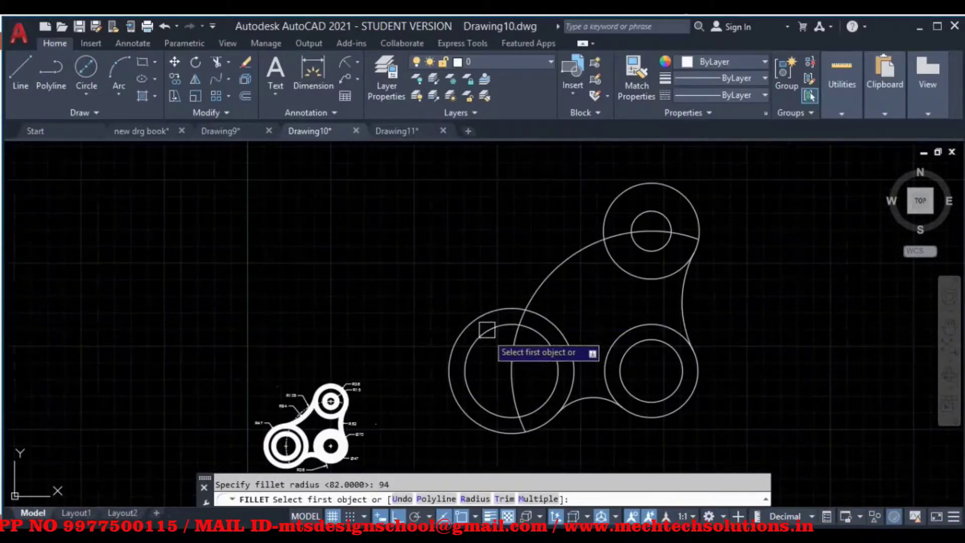
pyautogui.click(502, 305)
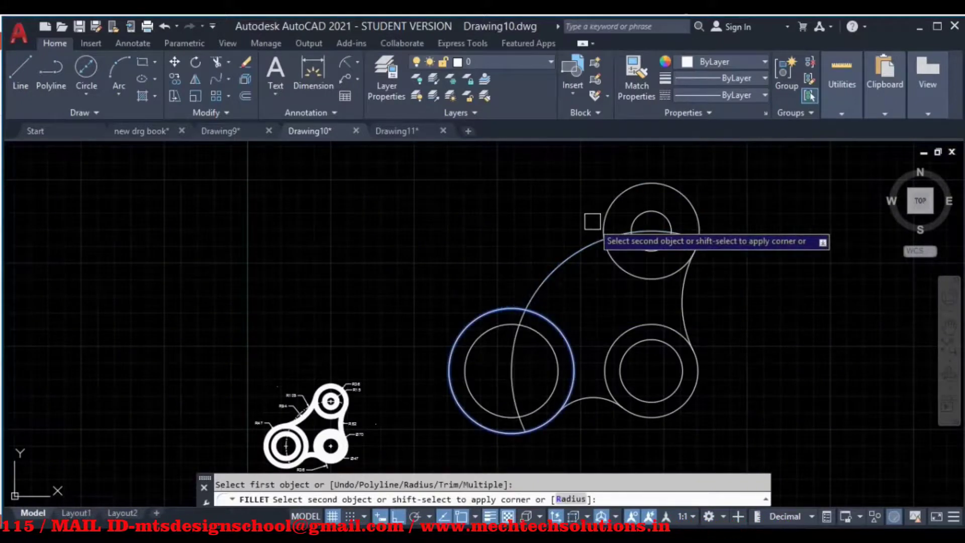
pyautogui.scroll(4, 616, 197)
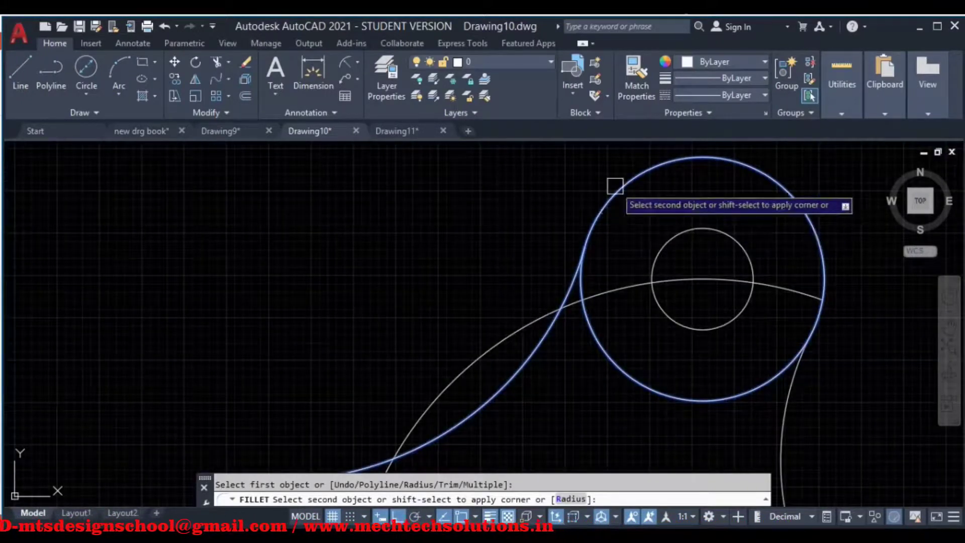
pyautogui.moveTo(617, 197); pyautogui.dragTo(587, 226, button='middle')
pyautogui.scroll(-5, 538, 334)
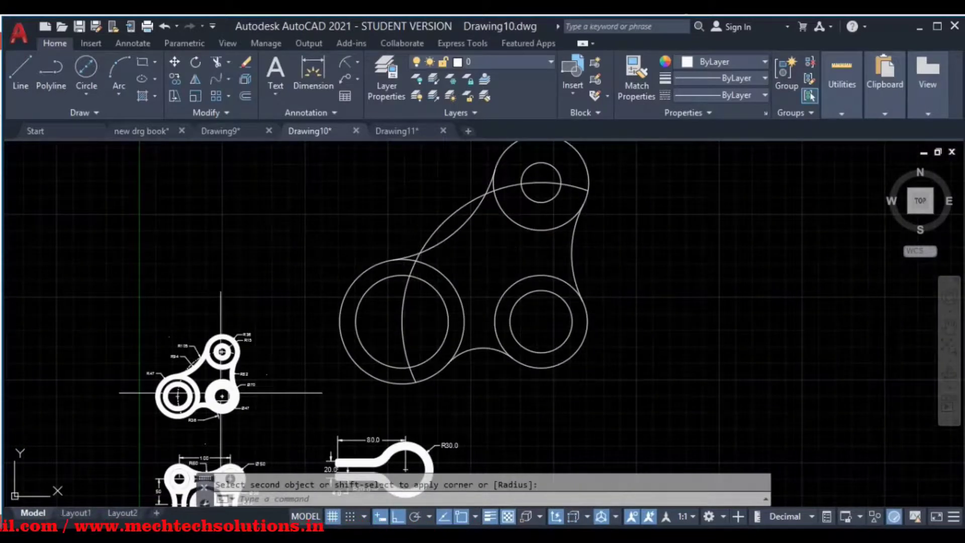
# Compare the redrawn linked-circle figure with the arcs and circles of its dimensioned reference.
pyautogui.scroll(4, 183, 379)
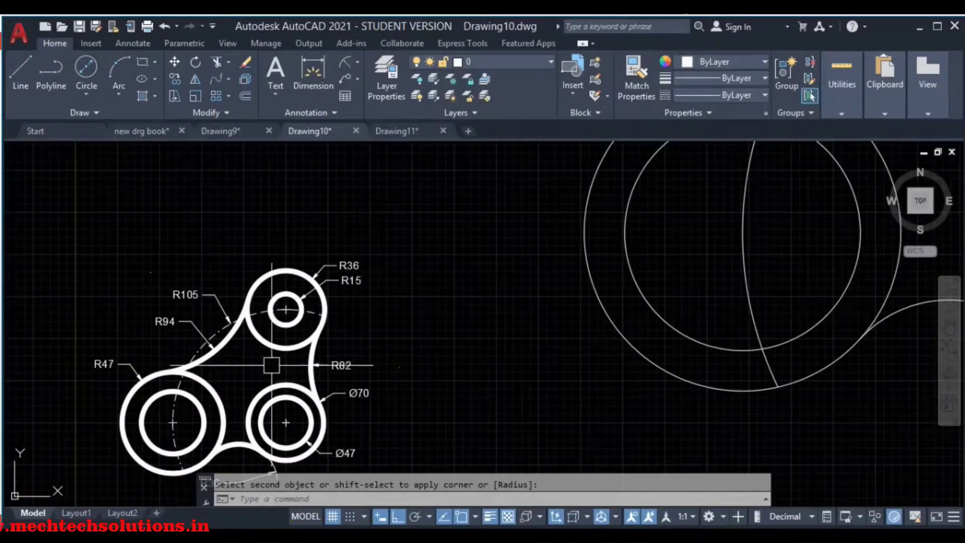
pyautogui.moveTo(272, 365); pyautogui.dragTo(289, 304, button='middle')
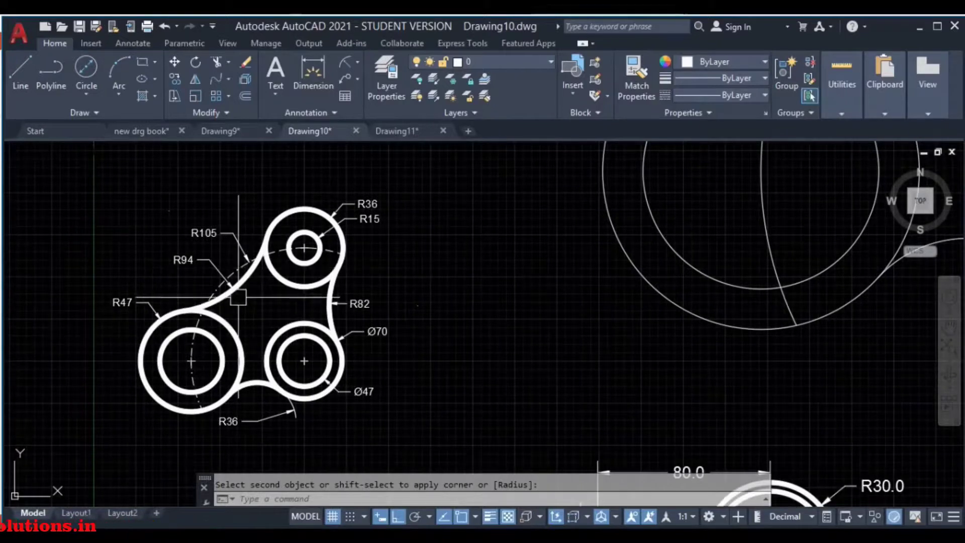
pyautogui.scroll(-3, 355, 302)
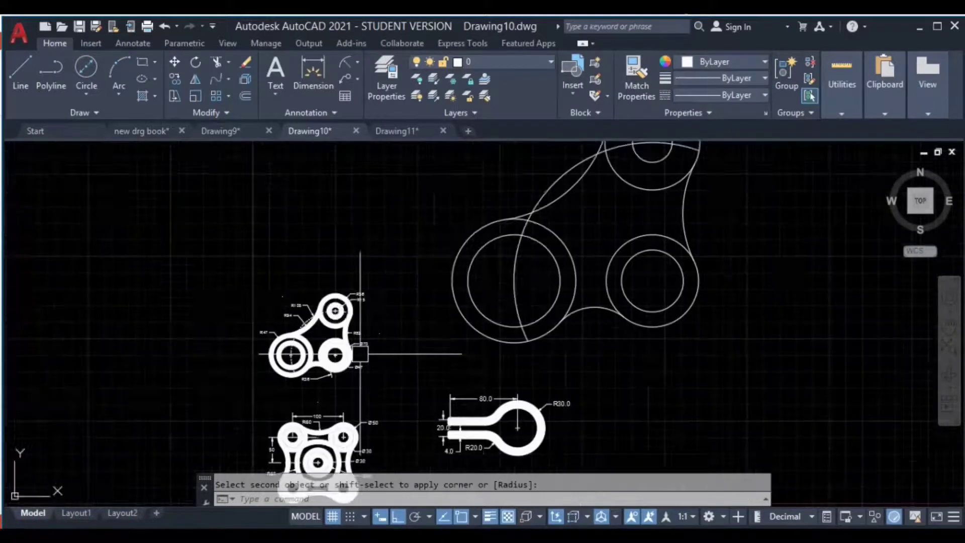
pyautogui.scroll(4, 308, 344)
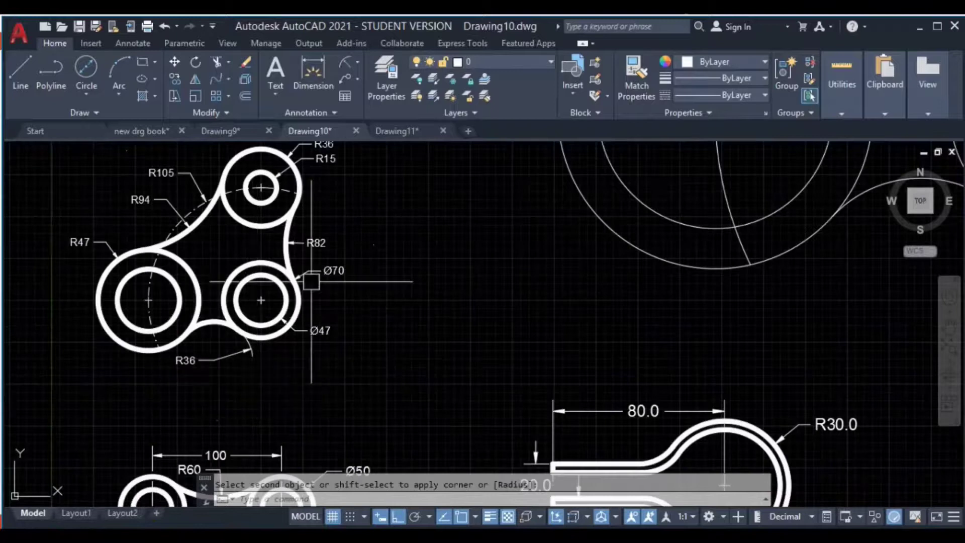
pyautogui.moveTo(519, 328); pyautogui.dragTo(461, 351, button='middle')
pyautogui.moveTo(662, 301)
pyautogui.mouseDown(button='middle')
pyautogui.moveTo(571, 318)
pyautogui.moveTo(385, 398)
pyautogui.mouseUp(button='middle')
pyautogui.scroll(-4, 605, 334)
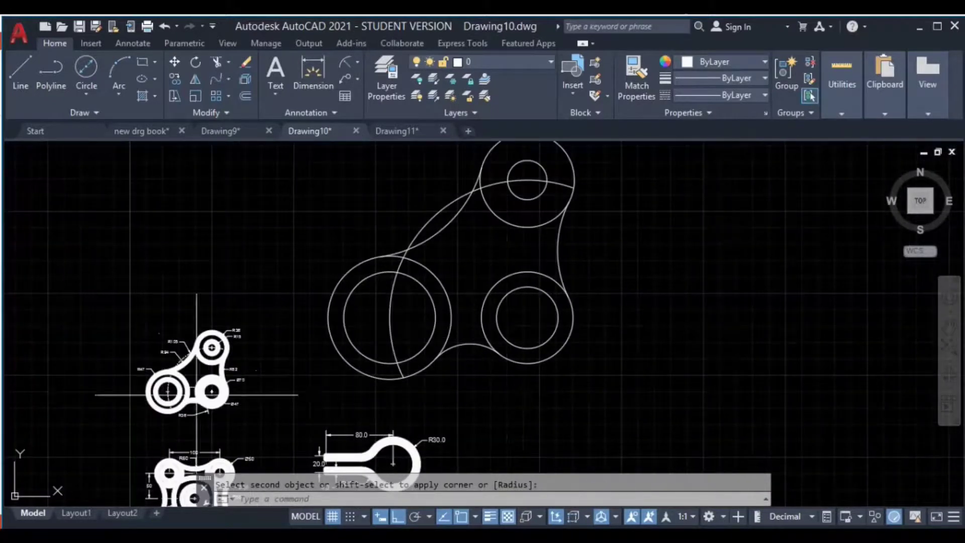
pyautogui.scroll(2, 385, 294)
pyautogui.scroll(-2, 496, 332)
pyautogui.moveTo(564, 358); pyautogui.dragTo(498, 307, button='middle')
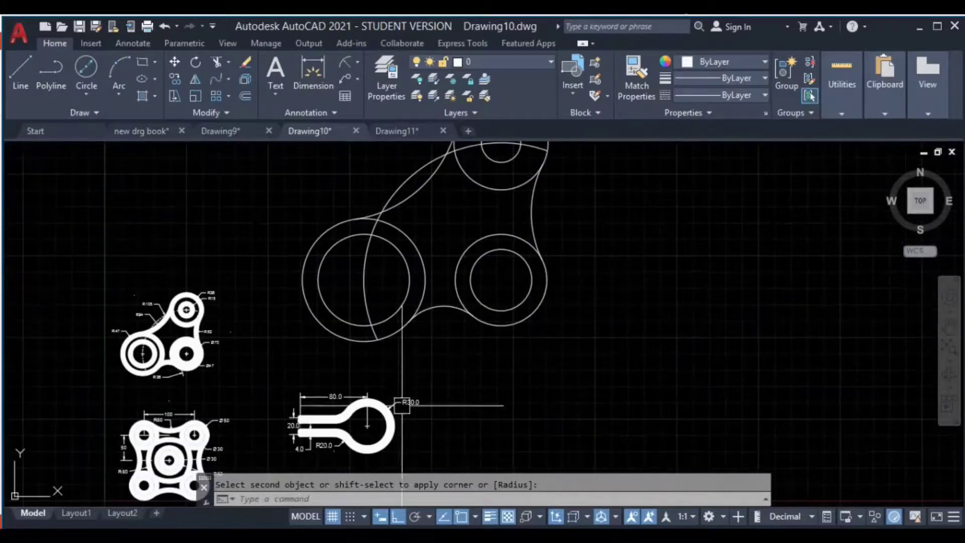
# Examine the dimensions of the four-cornered circle figure and of the clip-shaped figure with the R30 loop.
pyautogui.moveTo(402, 406); pyautogui.dragTo(414, 294, button='middle')
pyautogui.moveTo(340, 250); pyautogui.dragTo(395, 291, button='middle')
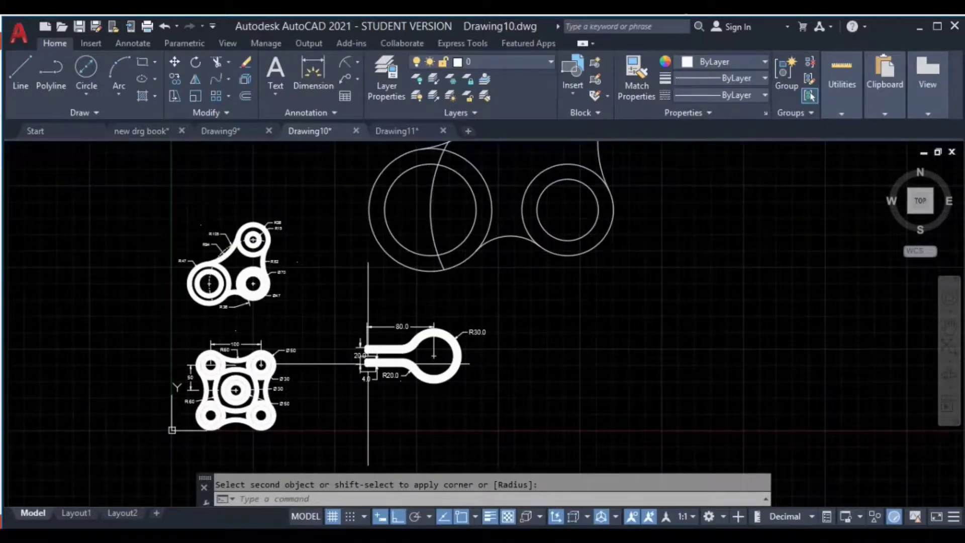
pyautogui.moveTo(338, 392); pyautogui.dragTo(441, 349, button='middle')
pyautogui.press('Escape')
pyautogui.scroll(4, 343, 321)
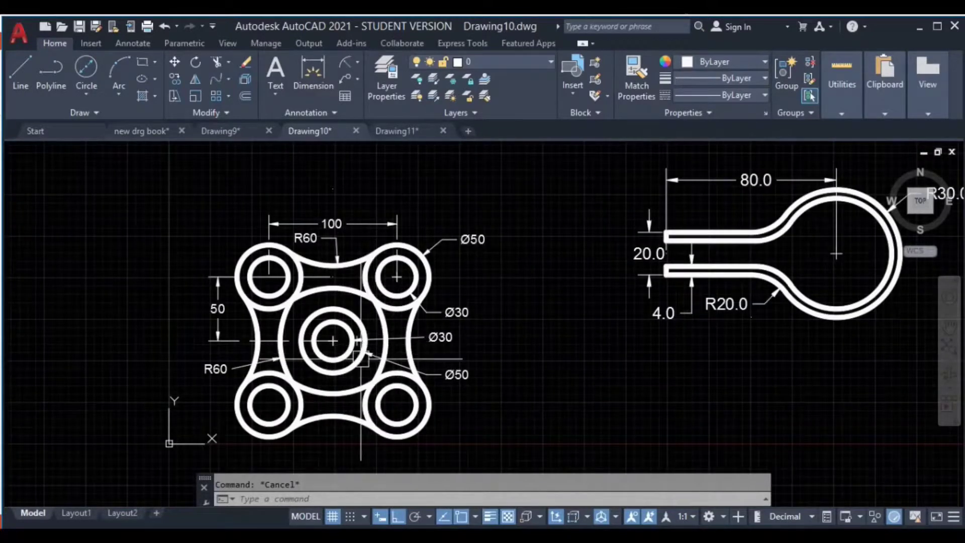
pyautogui.scroll(-4, 361, 359)
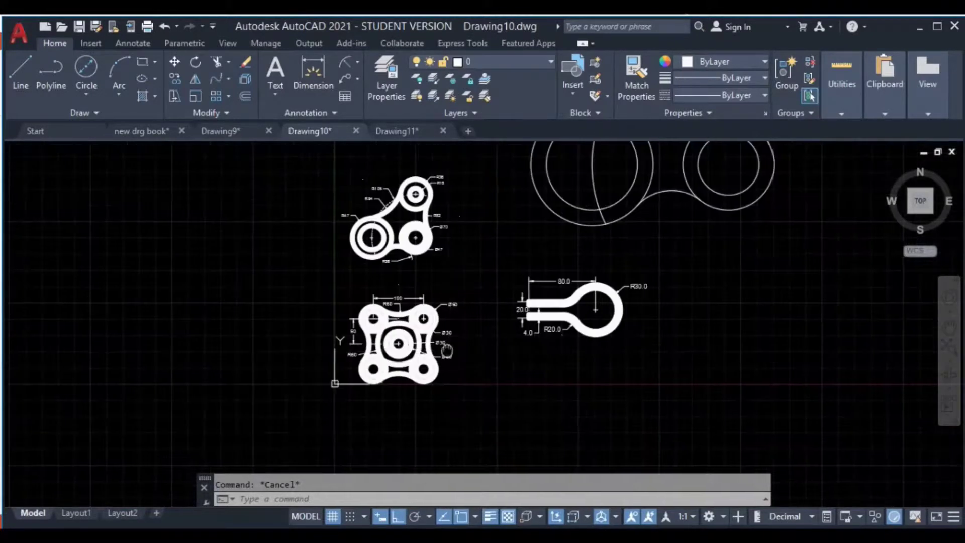
pyautogui.scroll(2, 394, 315)
pyautogui.moveTo(594, 314); pyautogui.dragTo(406, 329, button='middle')
pyautogui.scroll(6, 332, 271)
pyautogui.moveTo(567, 288)
pyautogui.mouseDown(button='middle')
pyautogui.moveTo(401, 279)
pyautogui.moveTo(357, 294)
pyautogui.mouseUp(button='middle')
pyautogui.scroll(-4, 385, 300)
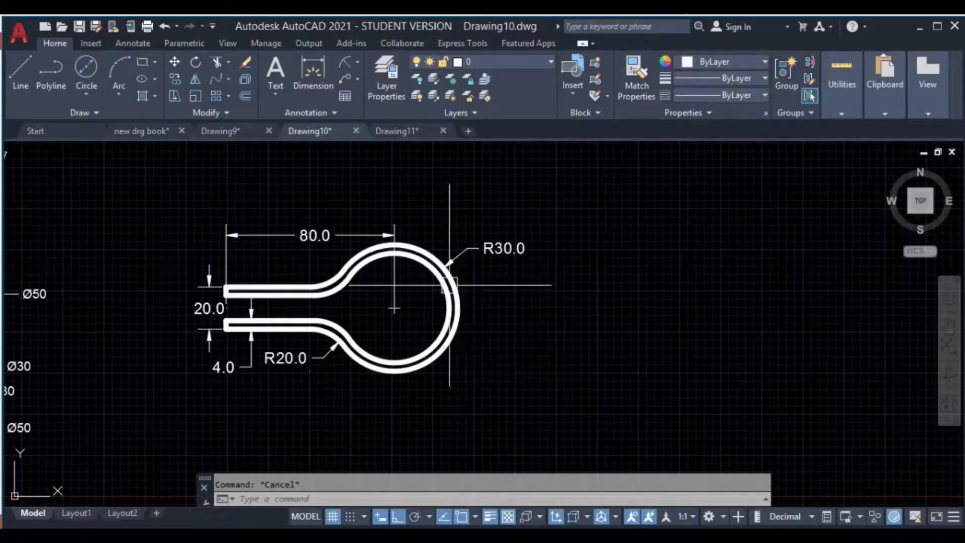
# Draw a circle of radius 30 in the empty area to the right of the clip-shaped reference figure.
pyautogui.moveTo(457, 308); pyautogui.dragTo(343, 301, button='middle')
pyautogui.moveTo(499, 322); pyautogui.dragTo(441, 318, button='middle')
pyautogui.write('c')
pyautogui.press('Return')
pyautogui.moveTo(674, 302); pyautogui.dragTo(467, 328, button='middle')
pyautogui.click(555, 318)
pyautogui.write('30')
pyautogui.press('Return')
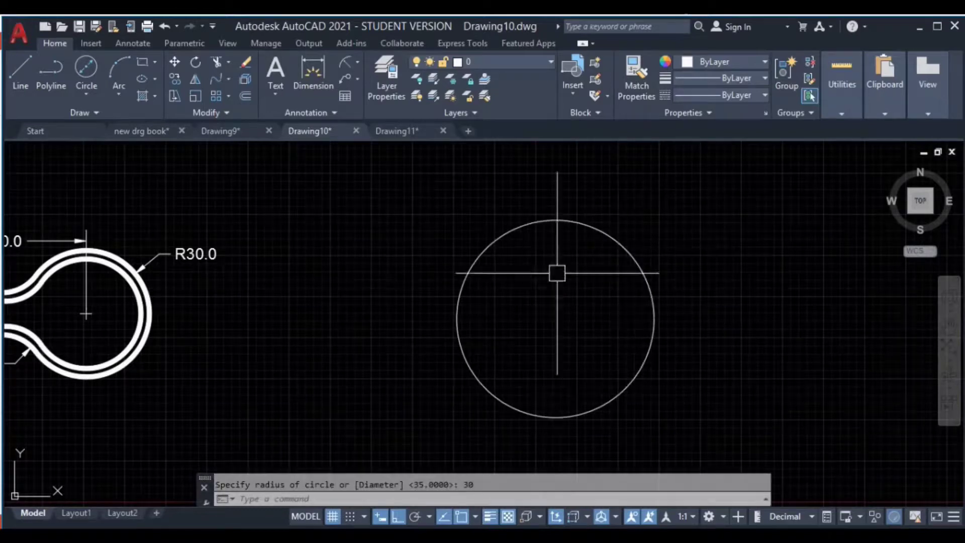
pyautogui.scroll(-2, 531, 323)
pyautogui.moveTo(532, 323); pyautogui.dragTo(486, 316, button='middle')
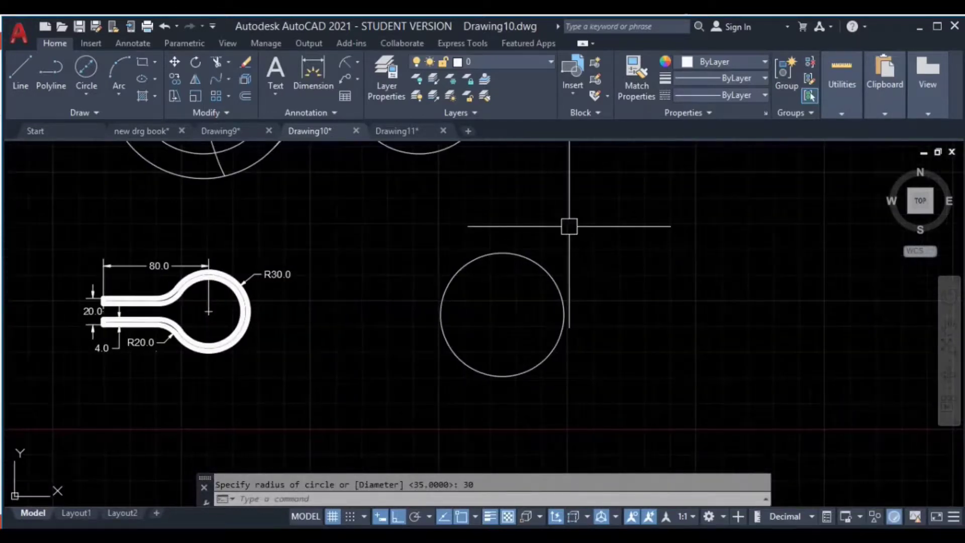
# Move the radius 30 circle horizontally to the right, farther away from the clip-shaped reference figure.
pyautogui.click(568, 226)
pyautogui.click(483, 316)
pyautogui.write('m')
pyautogui.press('Return')
pyautogui.click(506, 319)
pyautogui.click(734, 327)
pyautogui.press('Escape')
# Draw a horizontal line 80 units long leftward from the center of the radius 30 circle.
pyautogui.scroll(2, 106, 325)
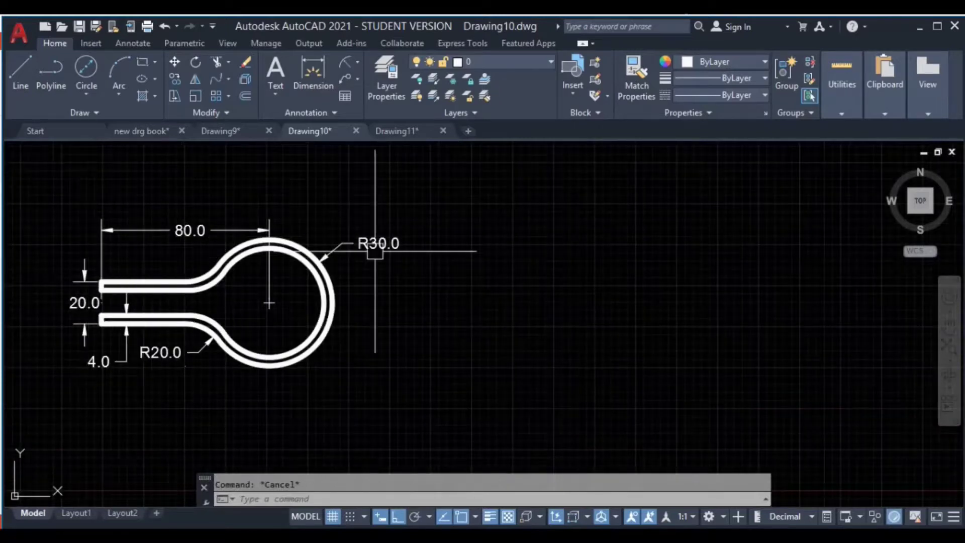
pyautogui.moveTo(265, 359); pyautogui.dragTo(312, 361, button='middle')
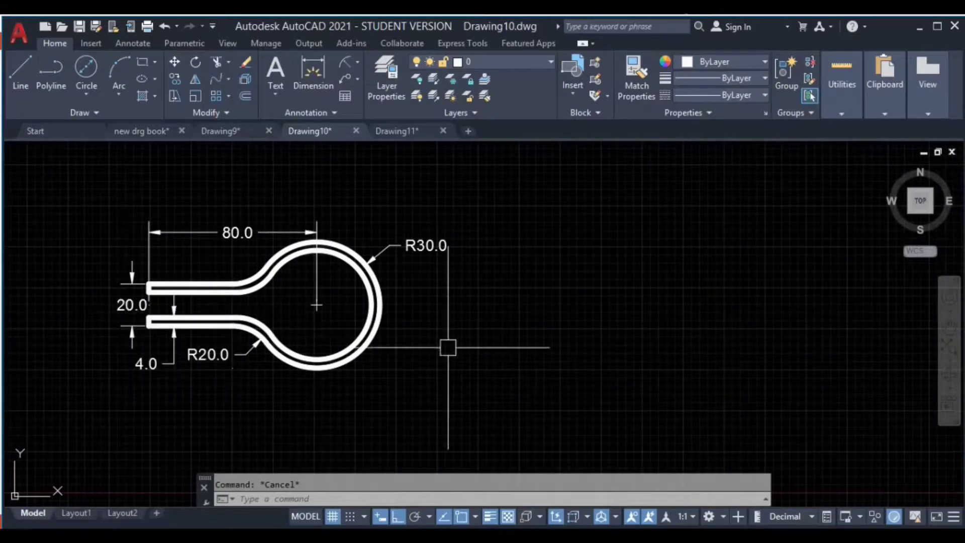
pyautogui.moveTo(446, 348); pyautogui.dragTo(160, 354, button='middle')
pyautogui.scroll(-3, 638, 373)
pyautogui.write('l')
pyautogui.press('Return')
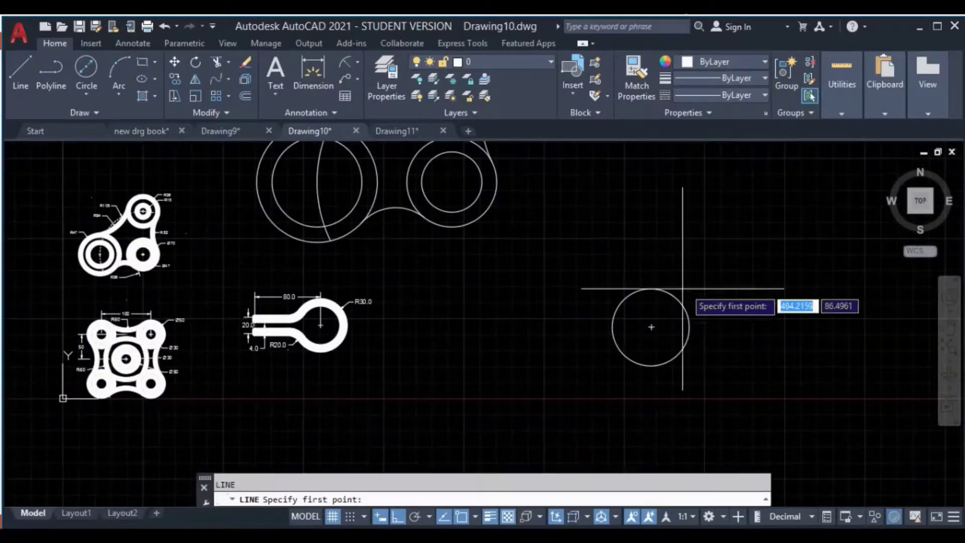
pyautogui.click(650, 328)
pyautogui.write('80')
pyautogui.press('Return')
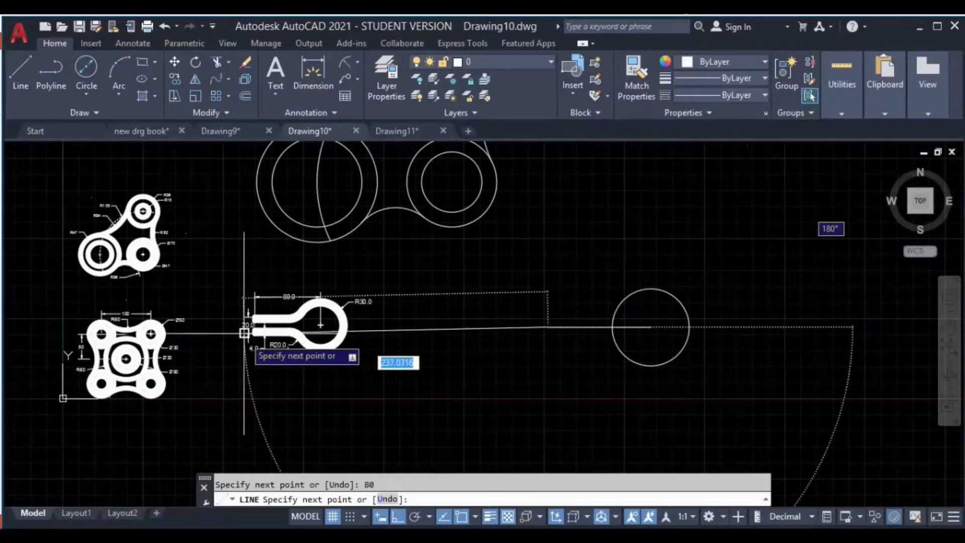
# Continue from the line's left end with a vertical line 10 units upward and a horizontal line back into the circle.
pyautogui.scroll(10, 254, 317)
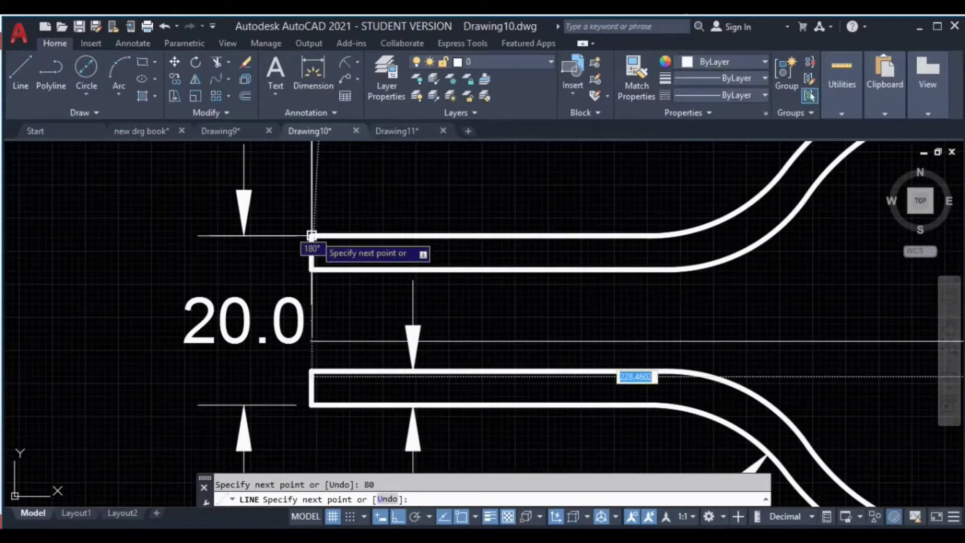
pyautogui.scroll(-2, 409, 352)
pyautogui.moveTo(538, 379)
pyautogui.mouseDown(button='middle')
pyautogui.moveTo(358, 421)
pyautogui.moveTo(129, 419)
pyautogui.mouseUp(button='middle')
pyautogui.scroll(-2, 635, 351)
pyautogui.moveTo(635, 350); pyautogui.dragTo(409, 350, button='middle')
pyautogui.scroll(-2, 768, 334)
pyautogui.moveTo(767, 334); pyautogui.dragTo(387, 340, button='middle')
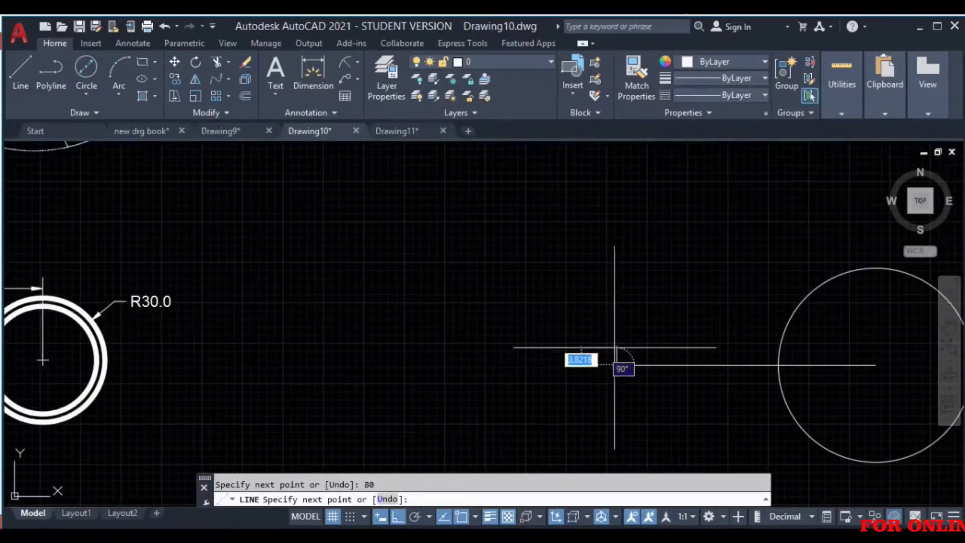
pyautogui.write('10')
pyautogui.press('Return')
pyautogui.moveTo(660, 321); pyautogui.dragTo(513, 305, button='middle')
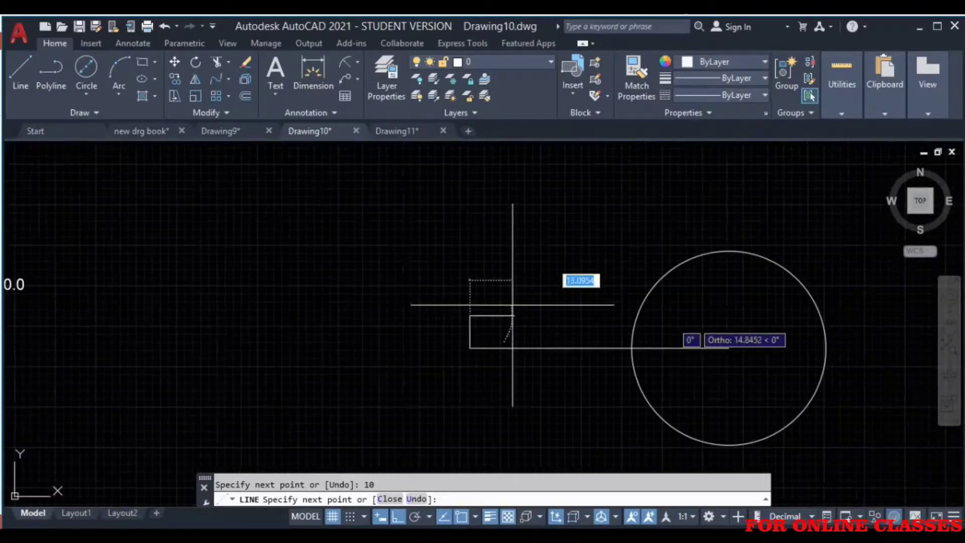
pyautogui.click(726, 322)
pyautogui.press('Escape')
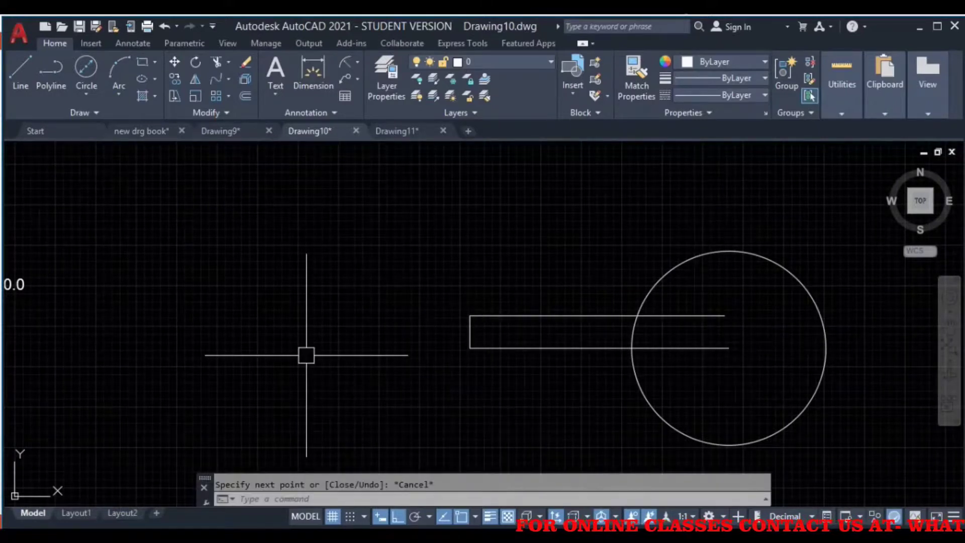
# Fillet the circle's upper left side and the upper horizontal line with a radius of 20.
pyautogui.scroll(-3, 306, 355)
pyautogui.scroll(3, 502, 324)
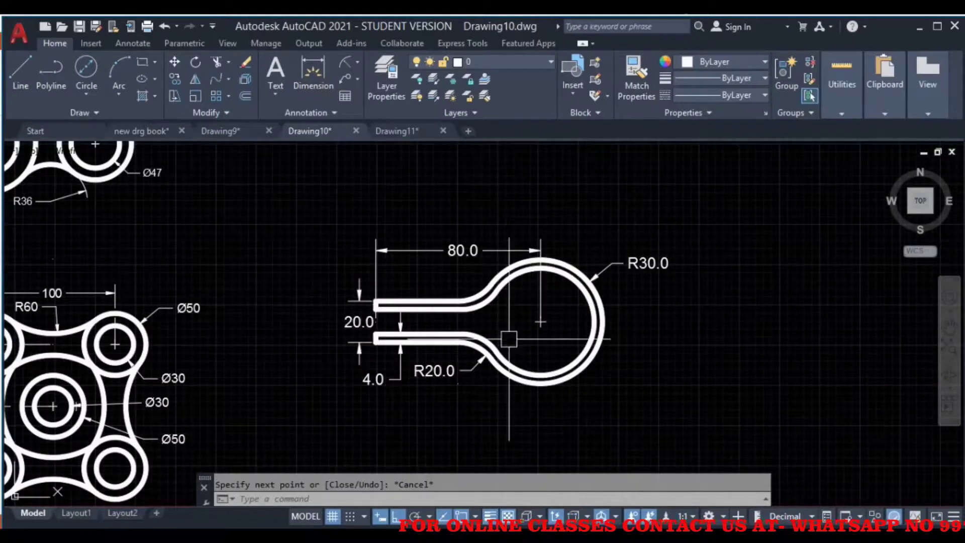
pyautogui.moveTo(712, 379); pyautogui.dragTo(185, 433, button='middle')
pyautogui.moveTo(672, 355); pyautogui.dragTo(566, 348, button='middle')
pyautogui.press('Escape')
pyautogui.scroll(2, 567, 345)
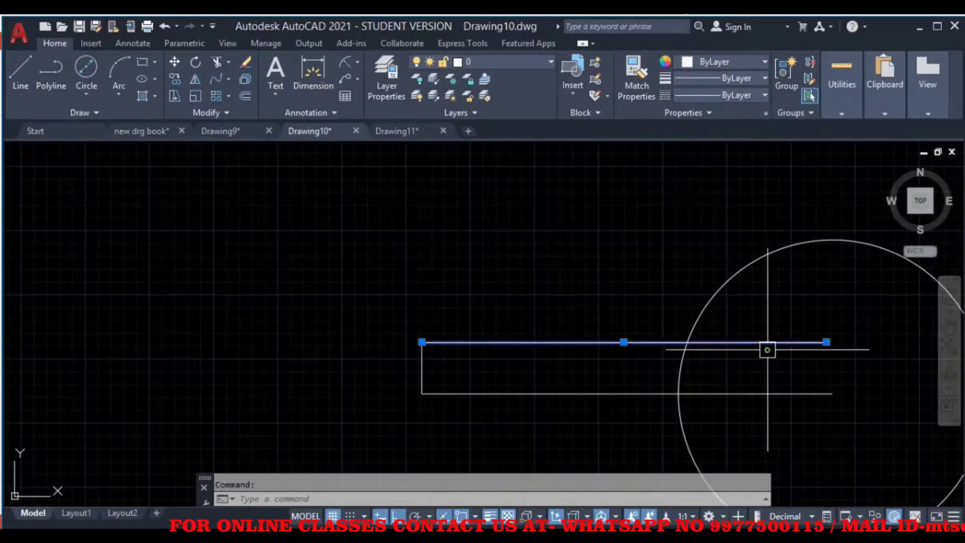
pyautogui.press('Escape')
pyautogui.scroll(2, 706, 337)
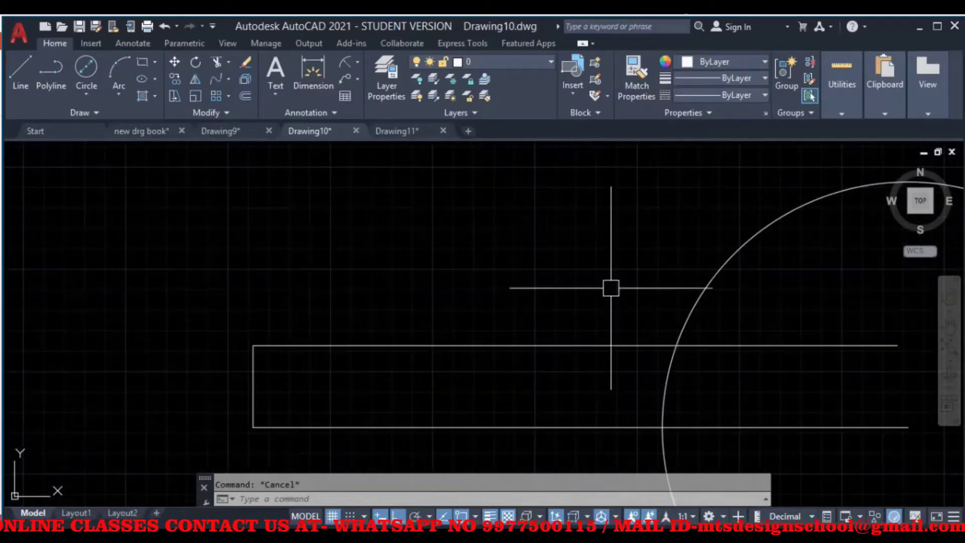
pyautogui.write('f')
pyautogui.press('Return')
pyautogui.write('r20')
pyautogui.press('Return')
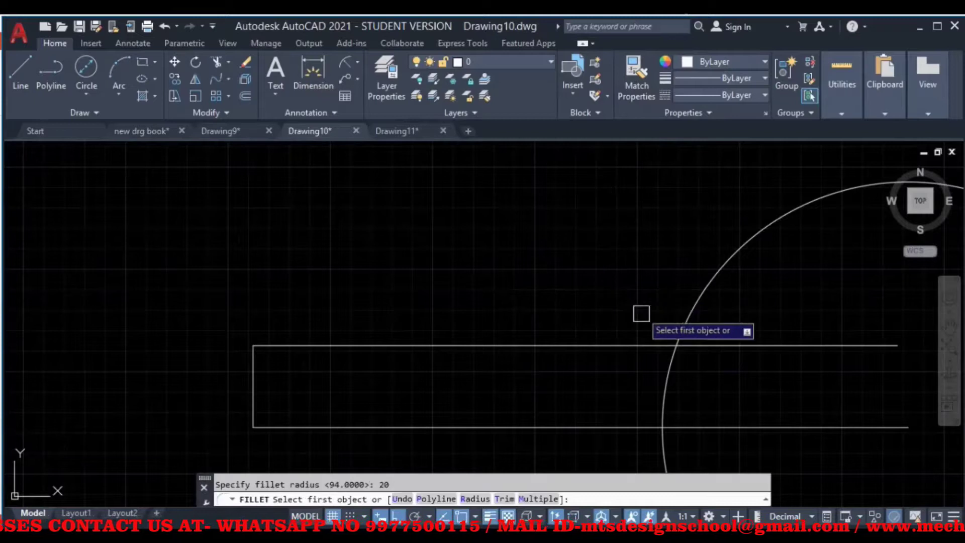
pyautogui.click(702, 292)
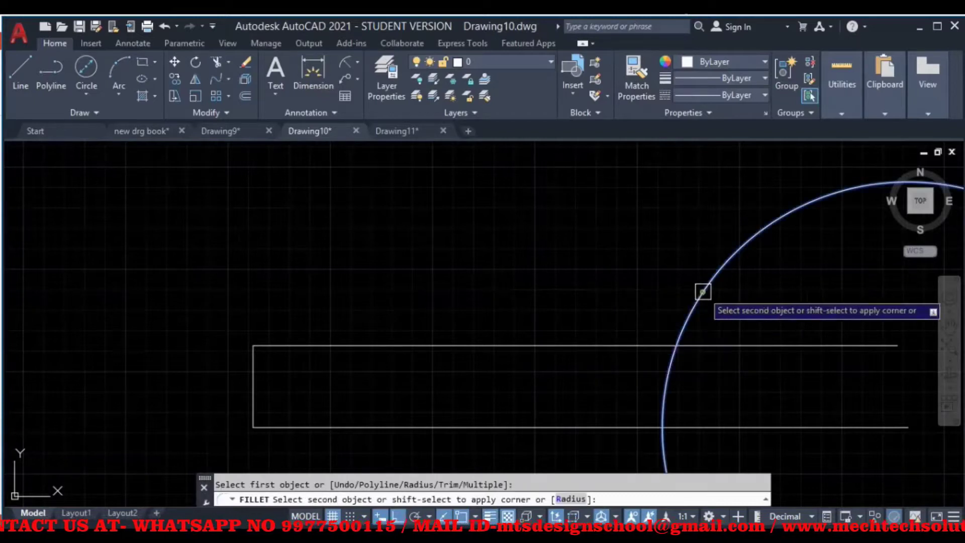
pyautogui.click(598, 346)
pyautogui.press('Escape')
# Mirror the upper horizontal line and its fillet arc about the horizontal center line, keeping the originals.
pyautogui.moveTo(632, 310); pyautogui.dragTo(653, 261, button='middle')
pyautogui.click(652, 261)
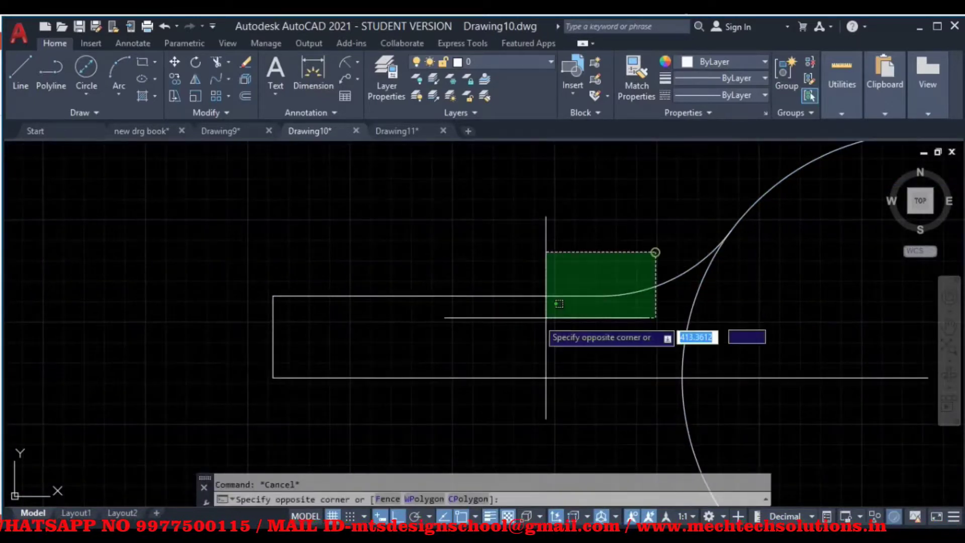
pyautogui.click(519, 322)
pyautogui.write('mi')
pyautogui.press('Return')
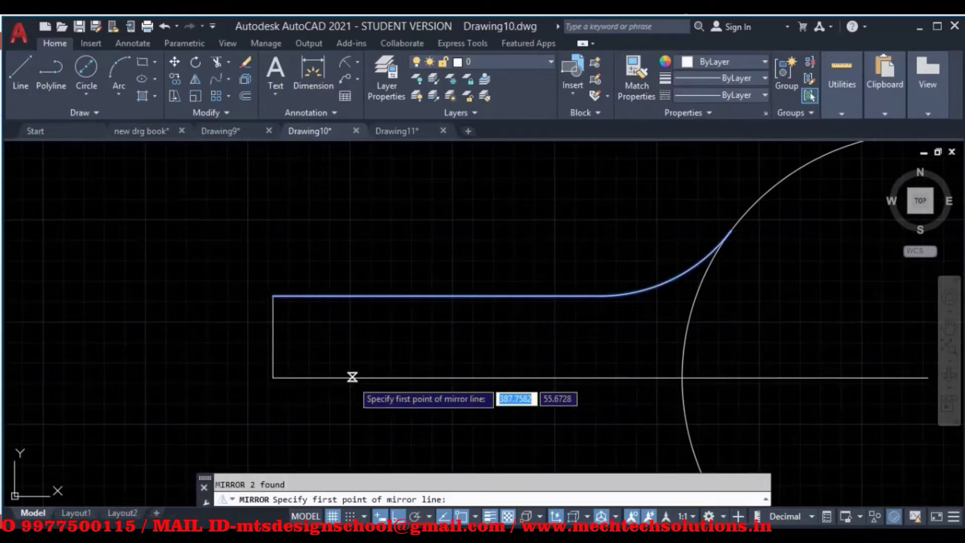
pyautogui.click(351, 377)
pyautogui.click(660, 376)
pyautogui.moveTo(697, 383); pyautogui.dragTo(668, 318, button='middle')
pyautogui.press('Return')
# Delete the horizontal center line and trim the circle's left arc between the two fillets.
pyautogui.click(757, 296)
pyautogui.click(722, 364)
pyautogui.press('Delete')
pyautogui.write('te cor')
pyautogui.press('Return')
pyautogui.click(664, 284)
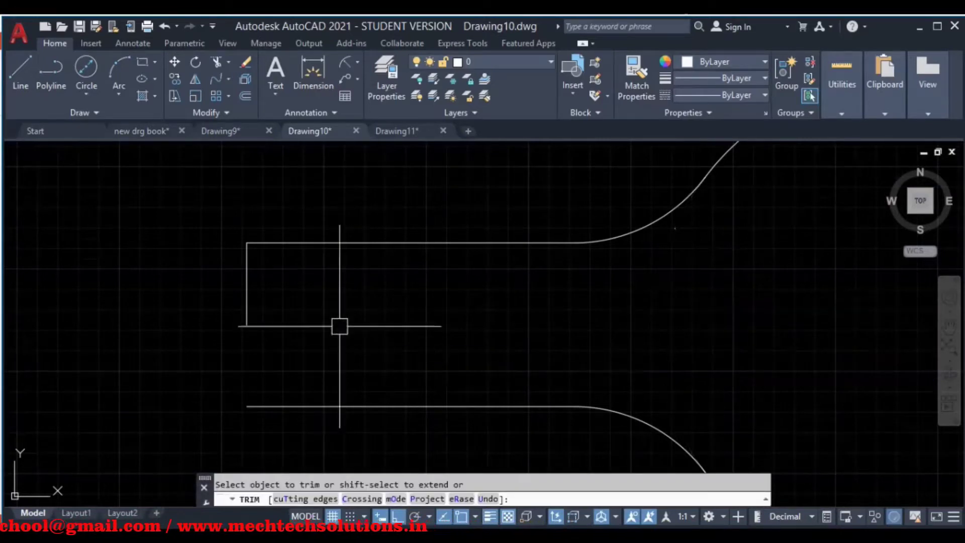
pyautogui.press('Escape')
# Delete the short vertical line at the left end of the clip outline.
pyautogui.click(262, 303)
pyautogui.click(200, 283)
pyautogui.scroll(-2, 557, 291)
pyautogui.moveTo(558, 291)
pyautogui.mouseDown(button='middle')
pyautogui.moveTo(504, 274)
pyautogui.moveTo(459, 282)
pyautogui.mouseUp(button='middle')
pyautogui.press('Delete')
pyautogui.scroll(-4, 507, 271)
pyautogui.press('Escape')
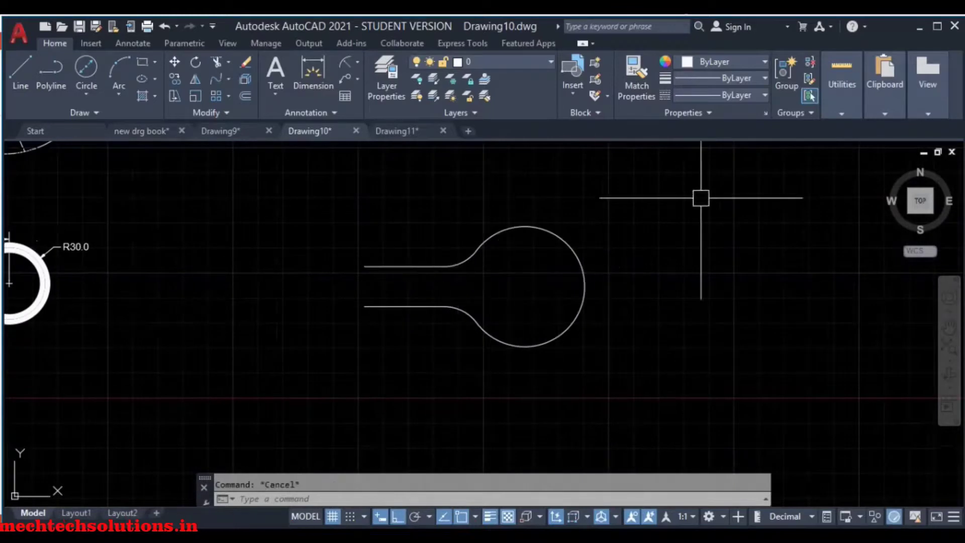
# Join the lines and arcs of the clip outline into a single polyline.
pyautogui.click(683, 191)
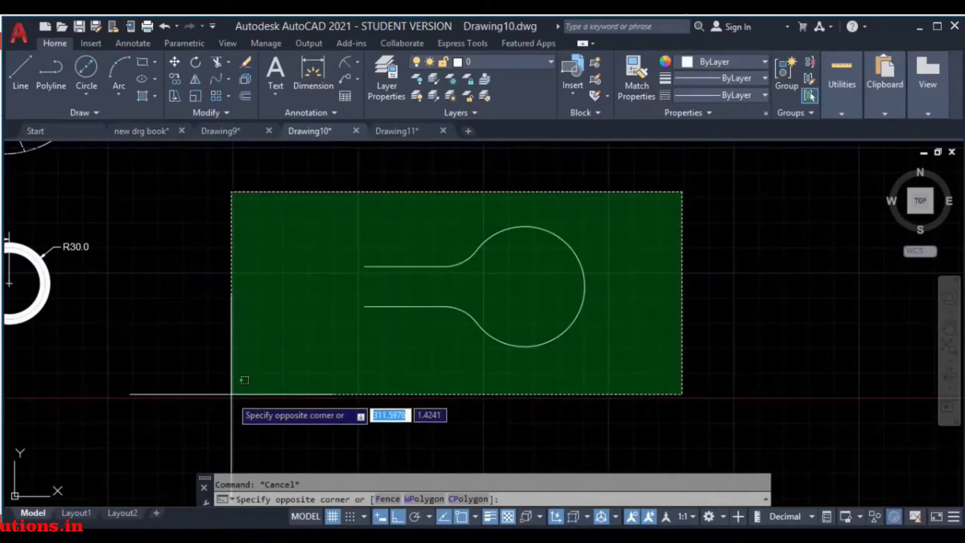
pyautogui.click(231, 393)
pyautogui.write('j')
pyautogui.press('Return')
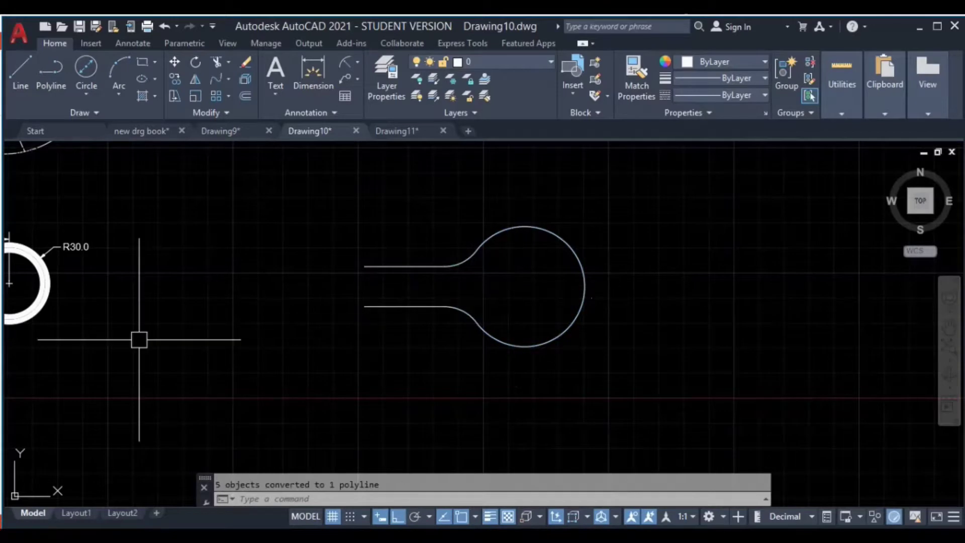
# Offset the joined clip outline inward by 4, following the thickness dimension of the reference figure.
pyautogui.moveTo(147, 362); pyautogui.dragTo(616, 351, button='middle')
pyautogui.scroll(5, 372, 274)
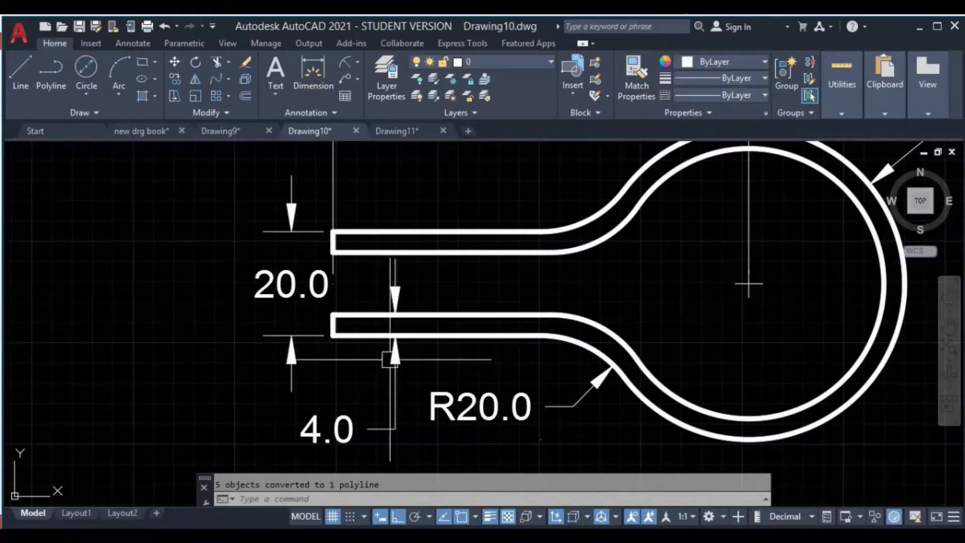
pyautogui.scroll(-2, 416, 362)
pyautogui.scroll(-4, 726, 357)
pyautogui.moveTo(709, 358); pyautogui.dragTo(150, 367, button='middle')
pyautogui.scroll(2, 557, 340)
pyautogui.write('o')
pyautogui.press('Return')
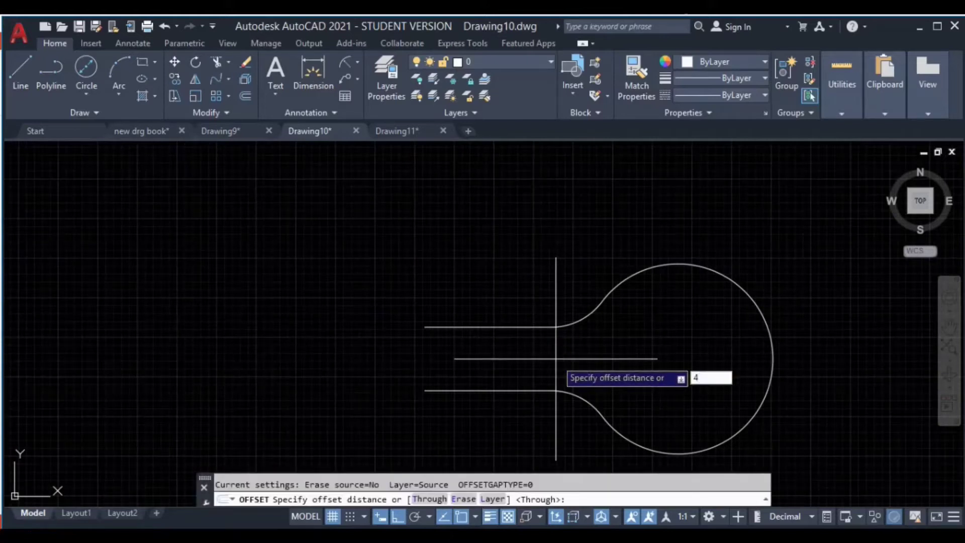
pyautogui.press('Return')
pyautogui.click(584, 317)
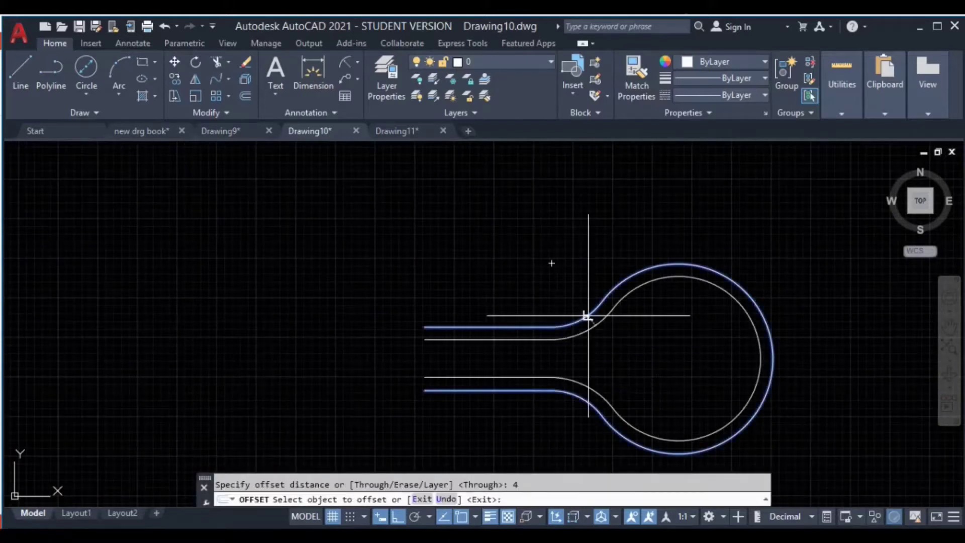
pyautogui.click(611, 358)
pyautogui.press('Escape')
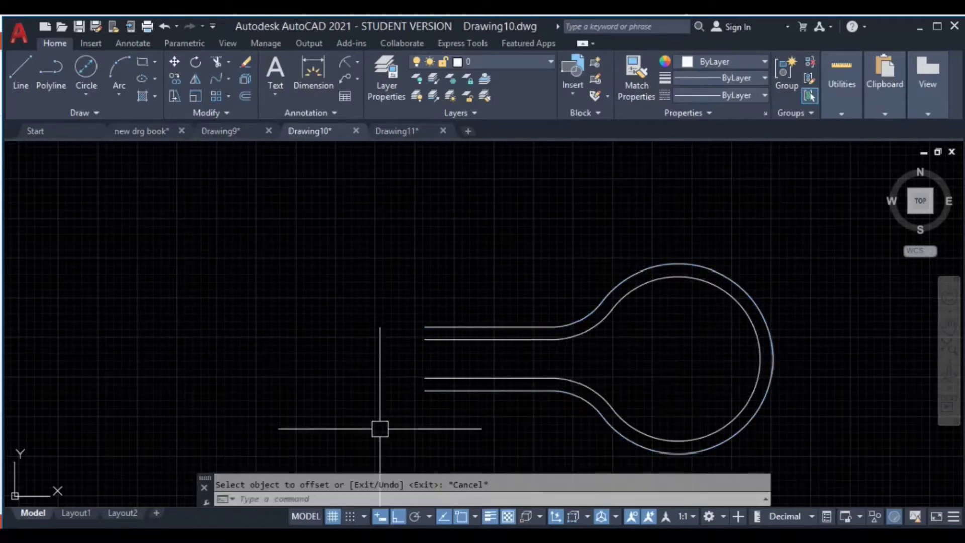
# Close the clip's open ends with a vertical line and trim its portion between the two arms.
pyautogui.scroll(2, 380, 428)
pyautogui.press('l')
pyautogui.press('Return')
pyautogui.click(451, 369)
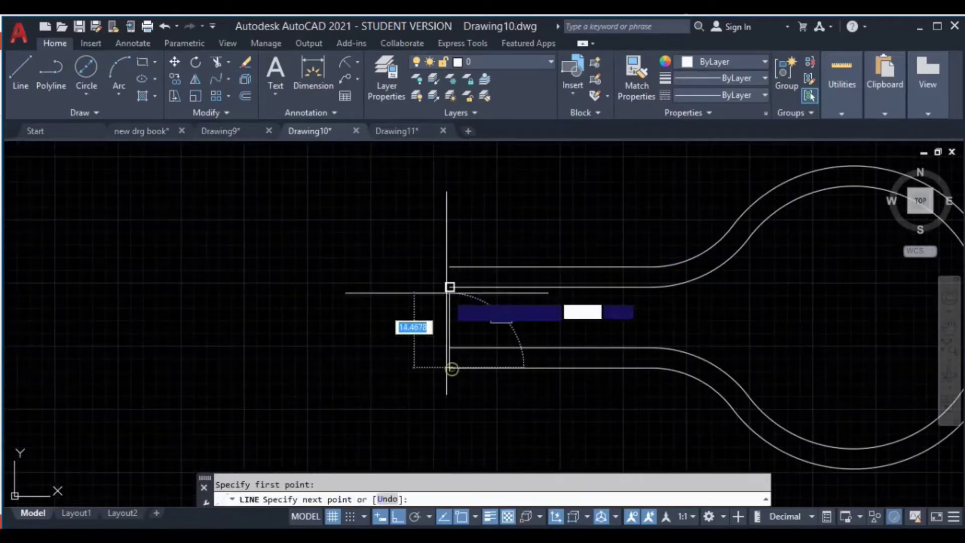
pyautogui.click(449, 267)
pyautogui.press('Escape')
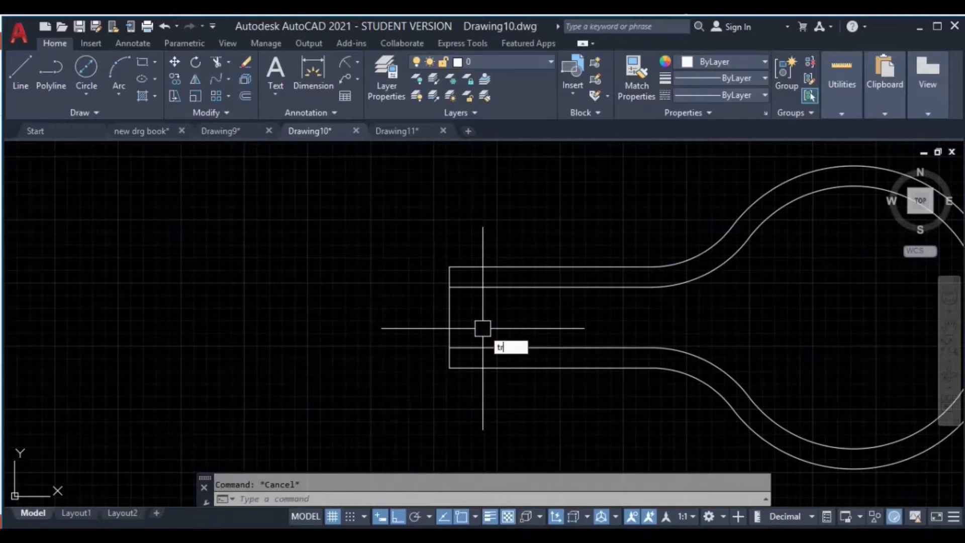
pyautogui.press('Return')
pyautogui.scroll(-4, 482, 331)
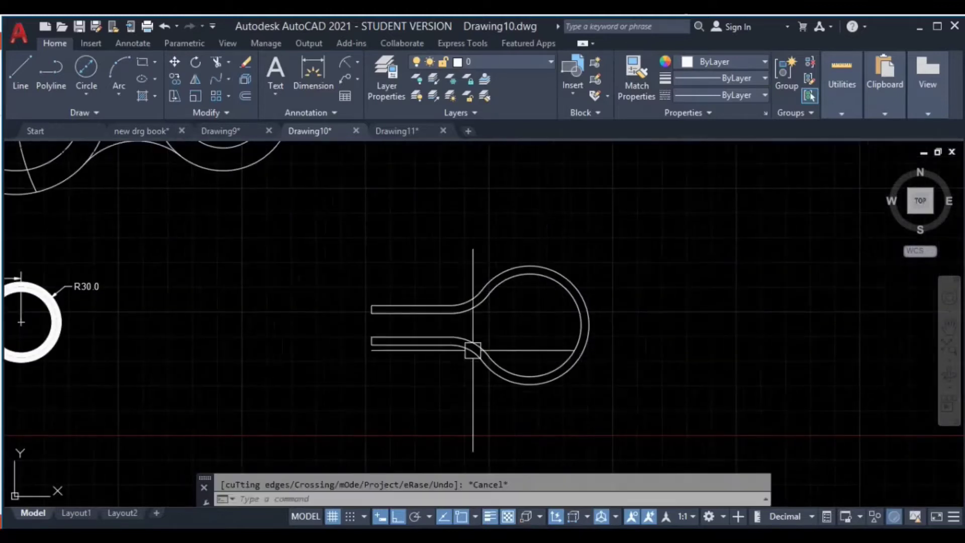
# Review the redrawn clip figure beside its dimensioned reference and the other practice figures.
pyautogui.scroll(-2, 461, 360)
pyautogui.moveTo(461, 360); pyautogui.dragTo(503, 309, button='middle')
pyautogui.press('Escape')
pyautogui.scroll(2, 427, 314)
pyautogui.scroll(-2, 471, 284)
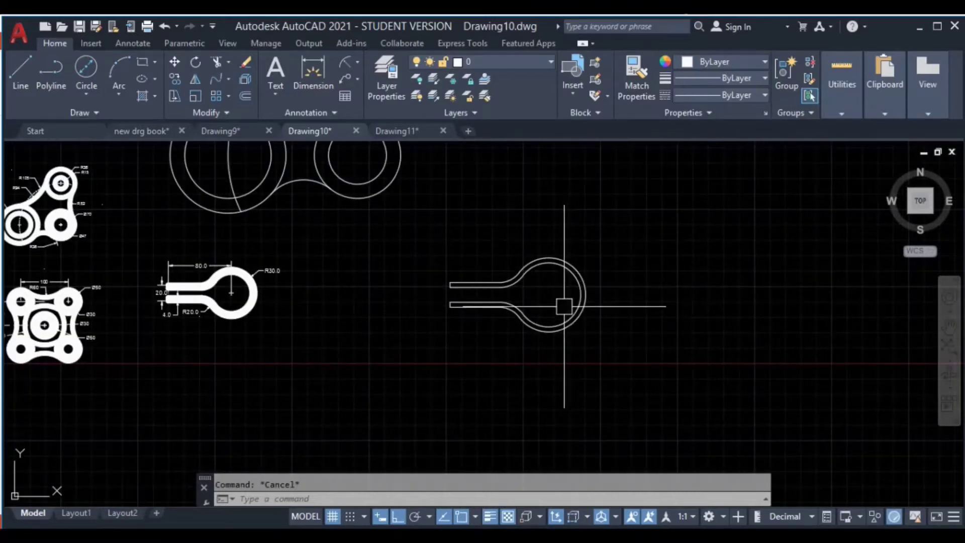
pyautogui.scroll(-4, 564, 306)
pyautogui.moveTo(545, 400); pyautogui.dragTo(490, 367, button='middle')
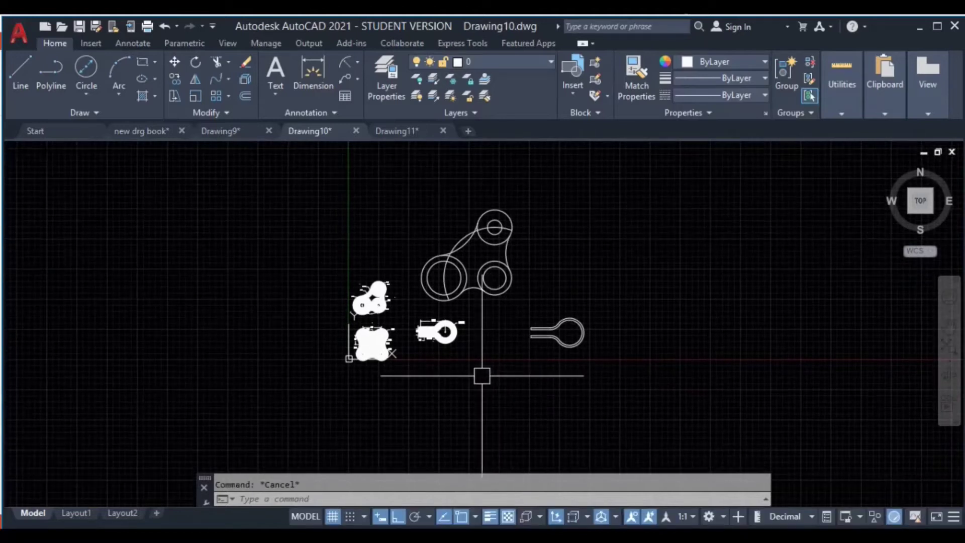